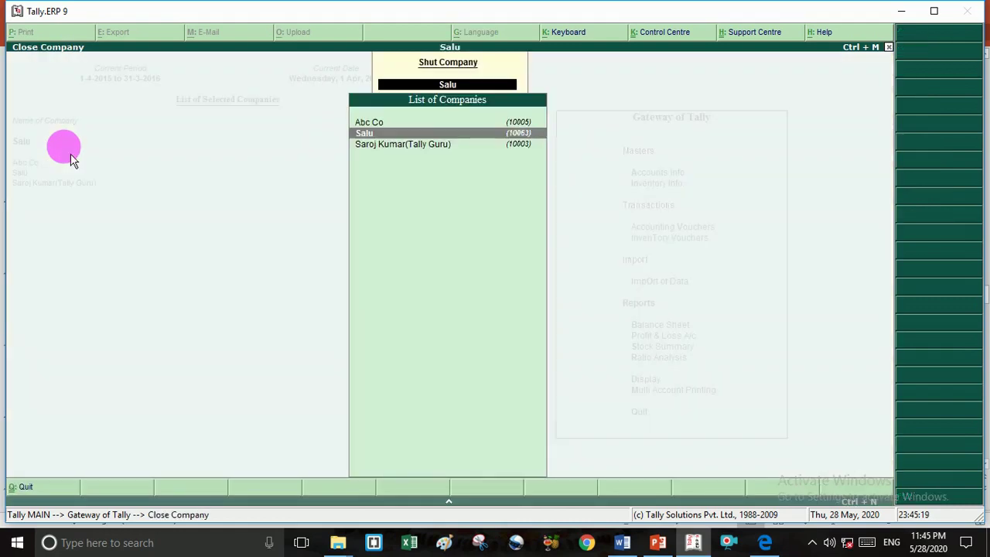
Step: Shut the company Salu from the list of open companies
{"action": "type", "text": "."}
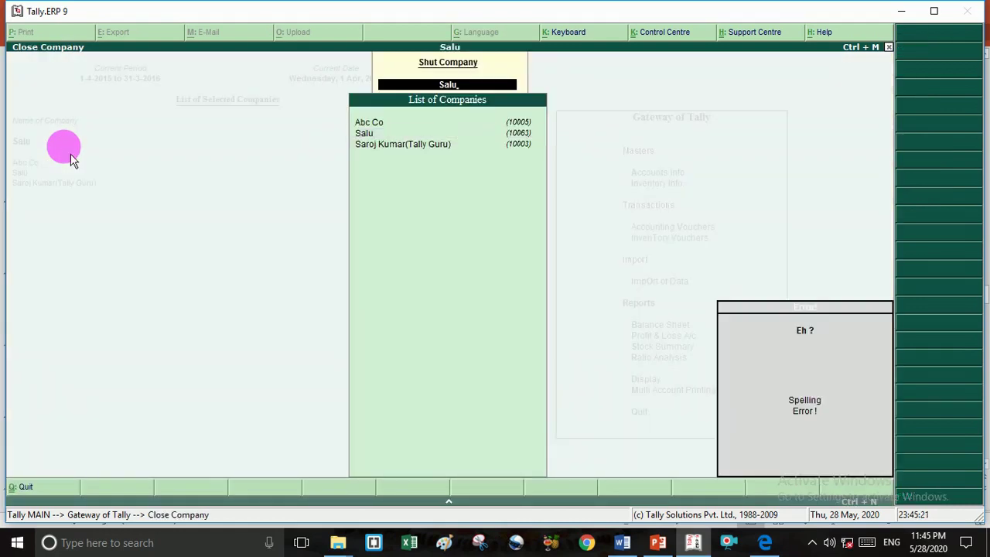
{"action": "key", "text": "Escape"}
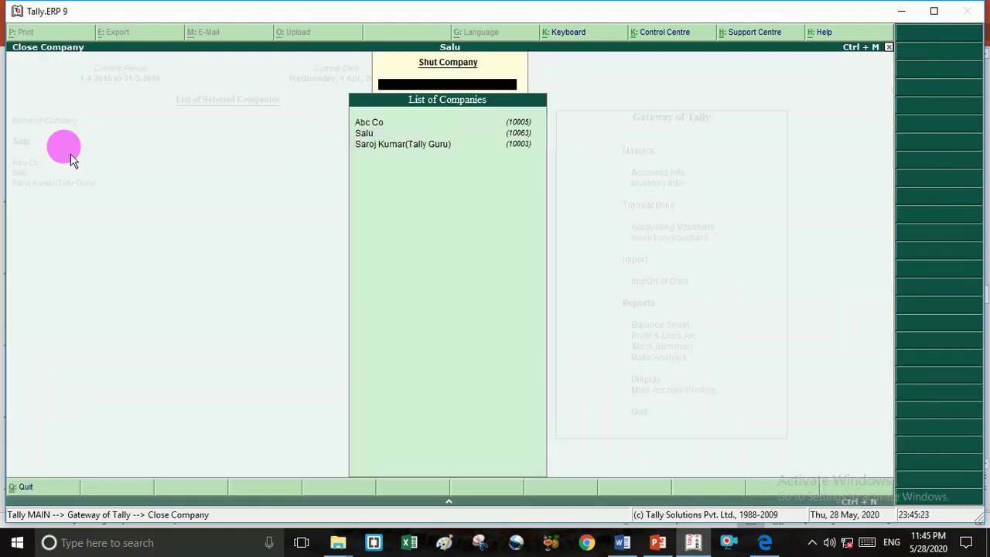
{"action": "key", "text": "Down"}
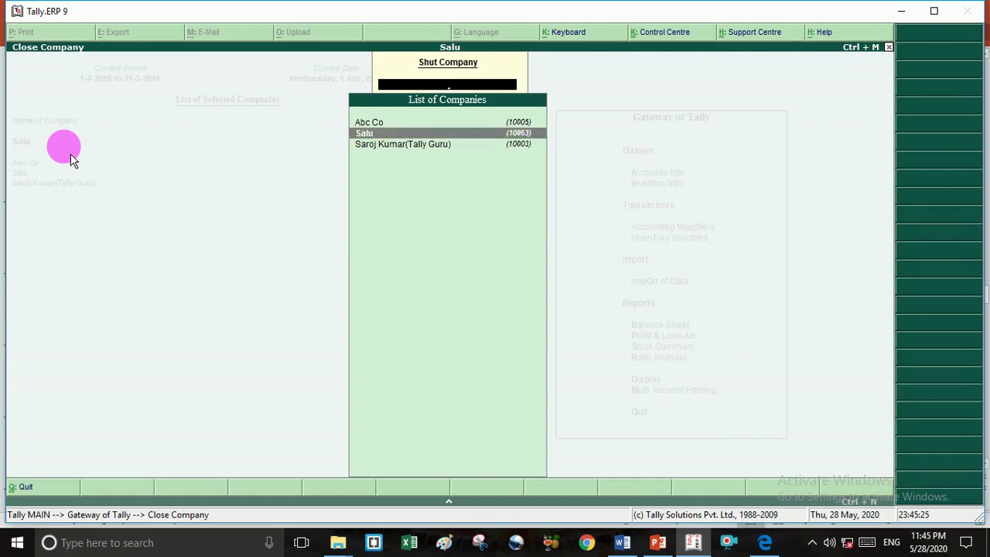
{"action": "key", "text": "Return"}
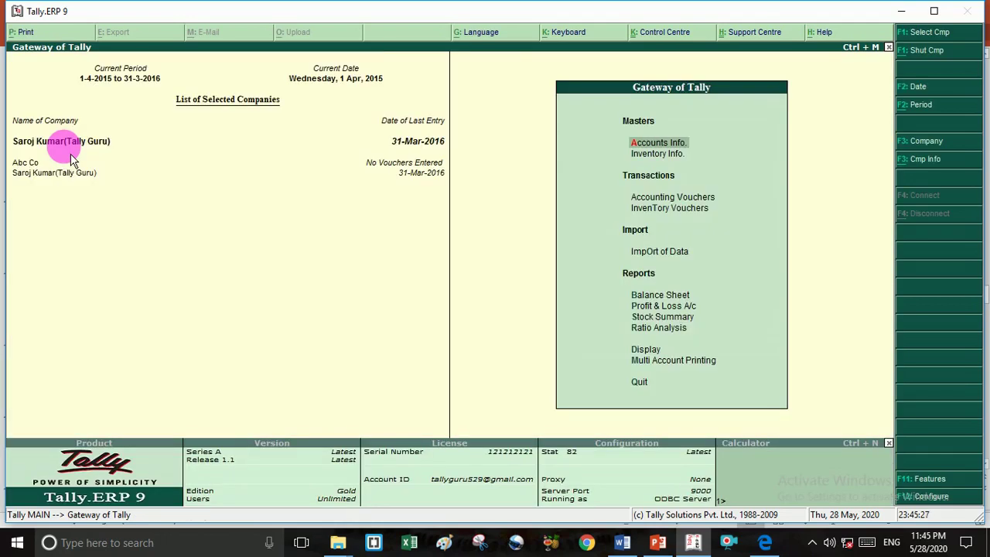
Step: Shut Abc Co and the one remaining open company so that no company stays loaded
{"action": "key", "text": "alt+F1"}
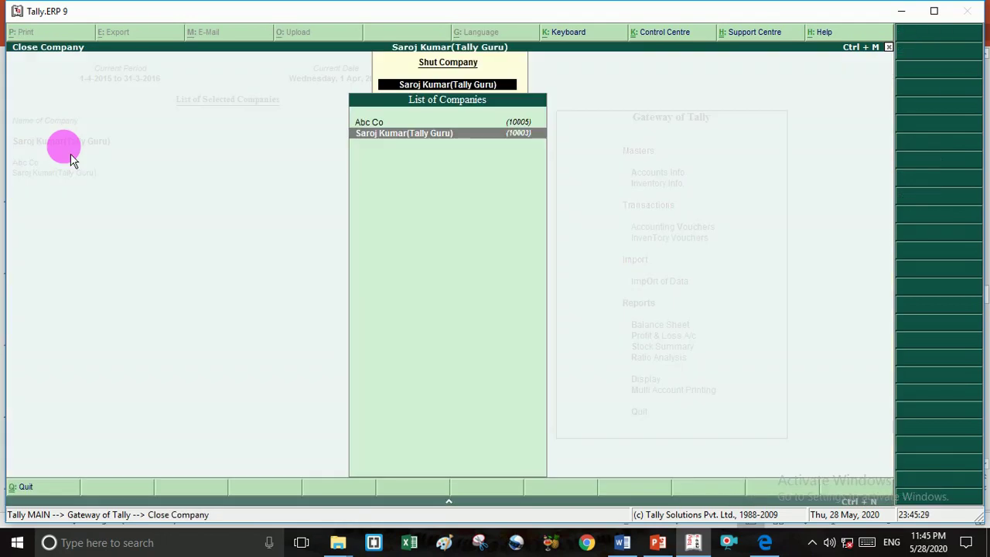
{"action": "key", "text": "Up"}
{"action": "key", "text": "Return"}
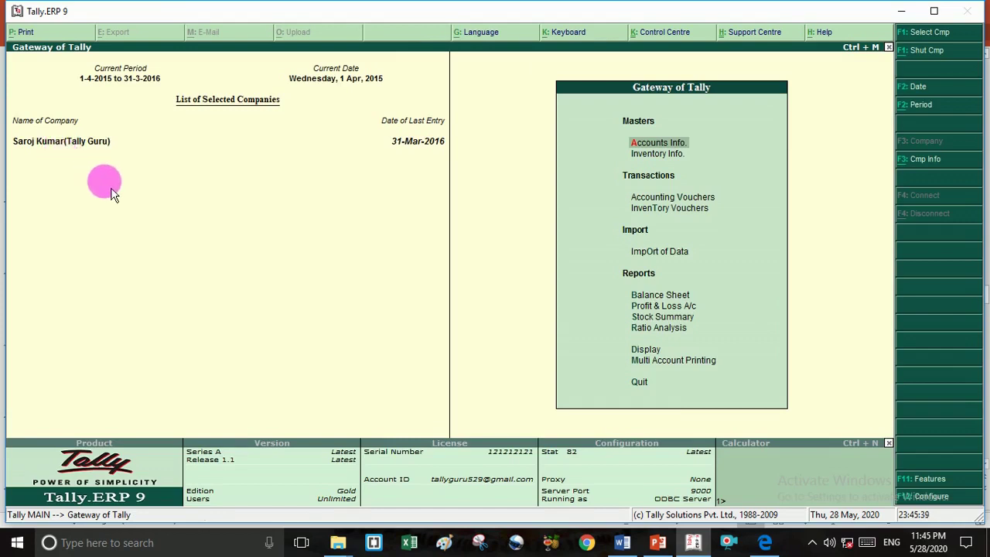
{"action": "key", "text": "alt+F1"}
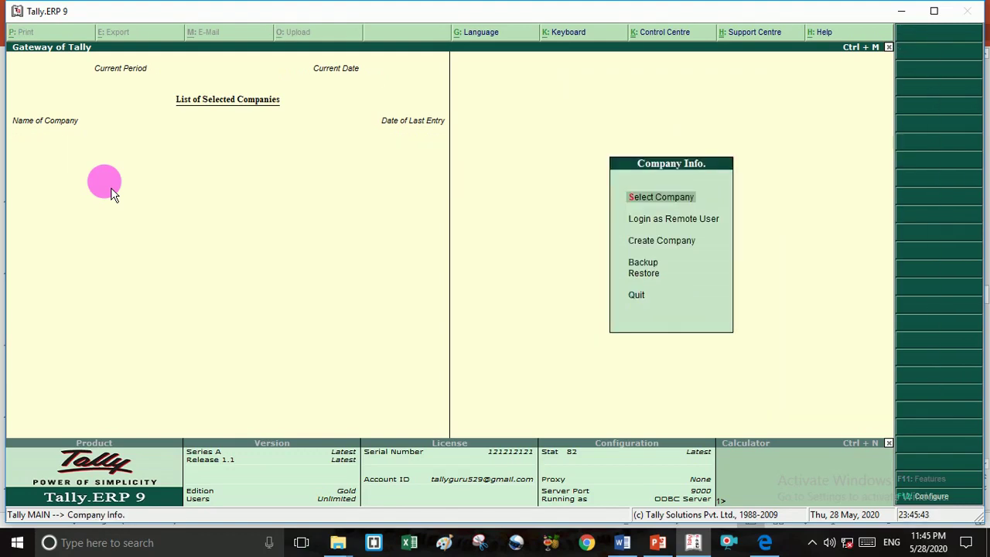
{"action": "key", "text": "Return"}
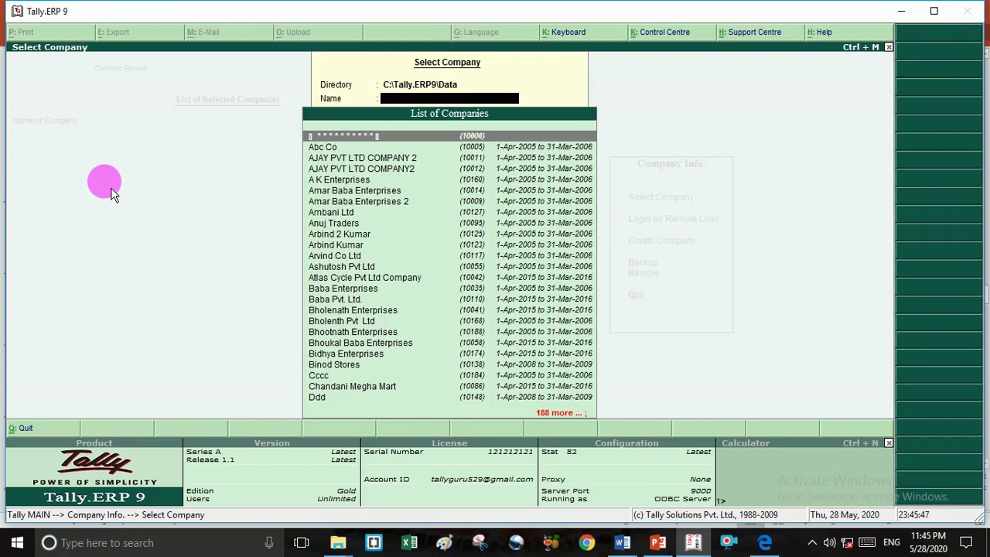
{"action": "type", "text": "S"}
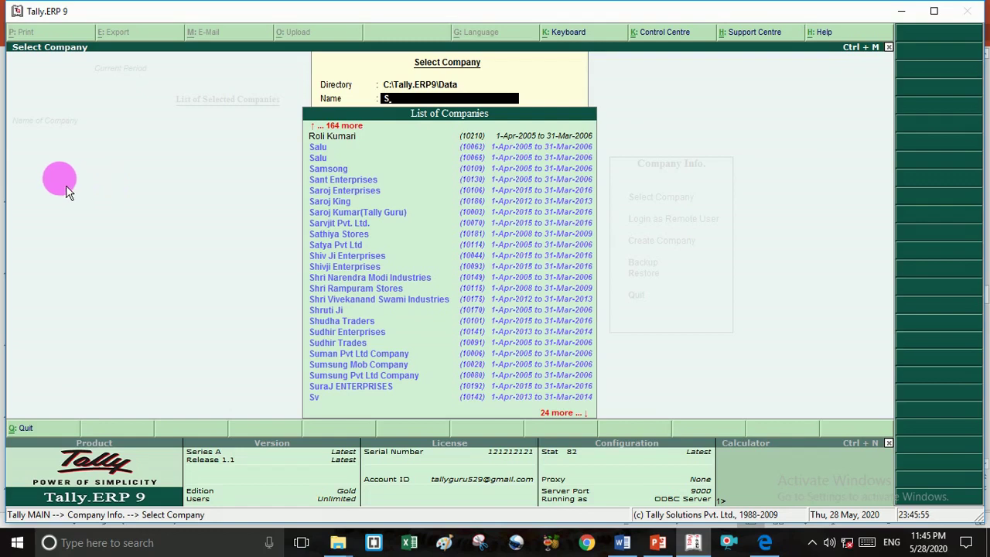
{"action": "left_click", "coordinate": [317, 146]}
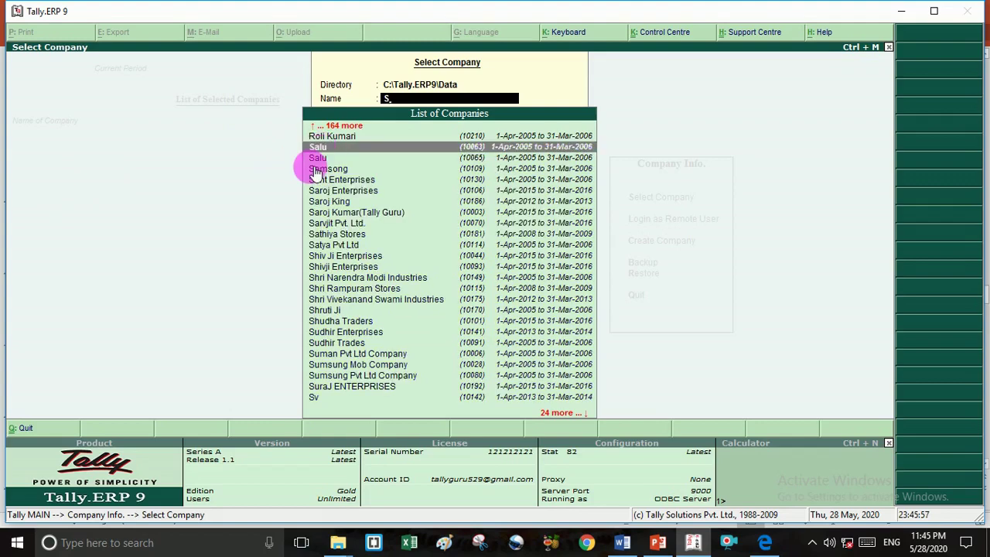
{"action": "key", "text": "Return"}
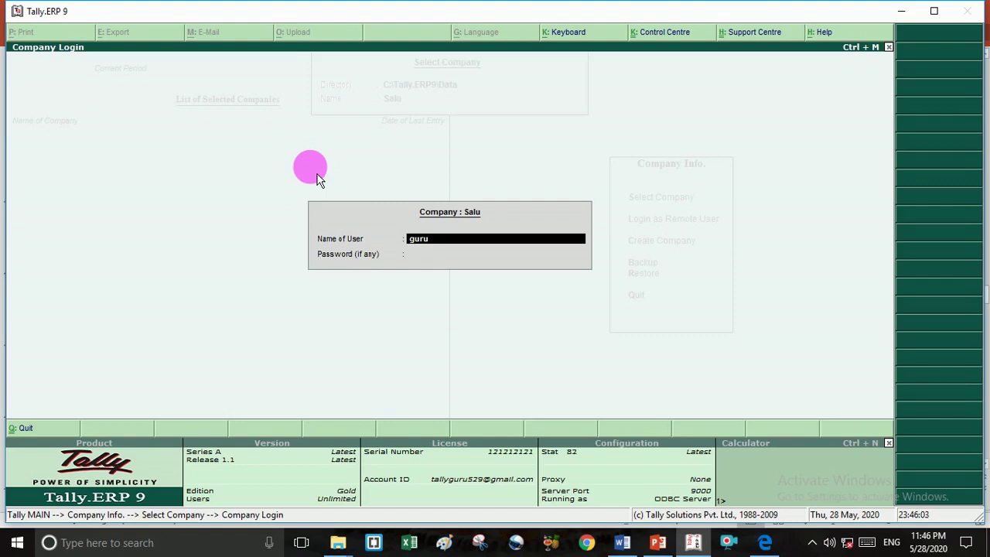
{"action": "key", "text": "Escape"}
{"action": "key", "text": "Escape"}
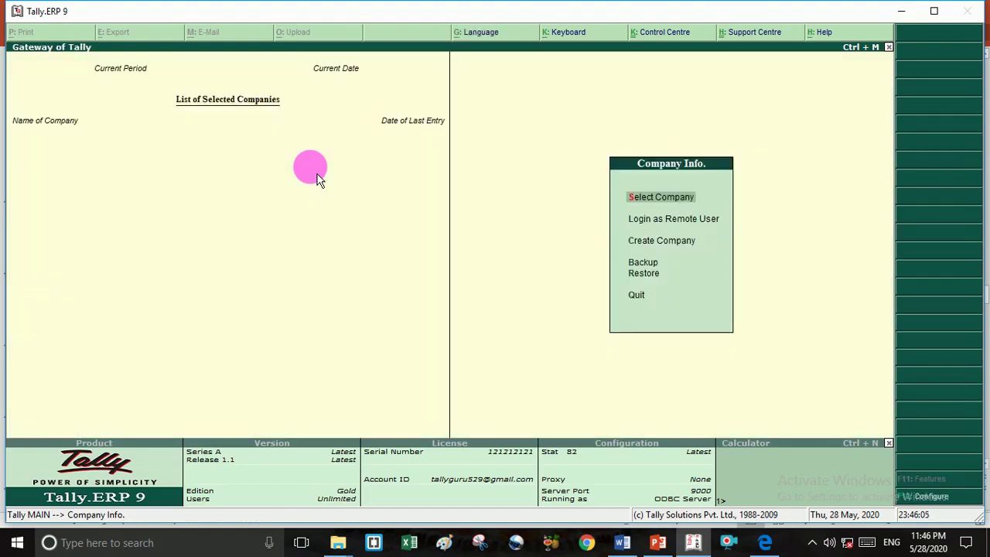
Step: Select and load AJAY PVT LTD COMPANY 2 from the data directory's list of companies
{"action": "key", "text": "Return"}
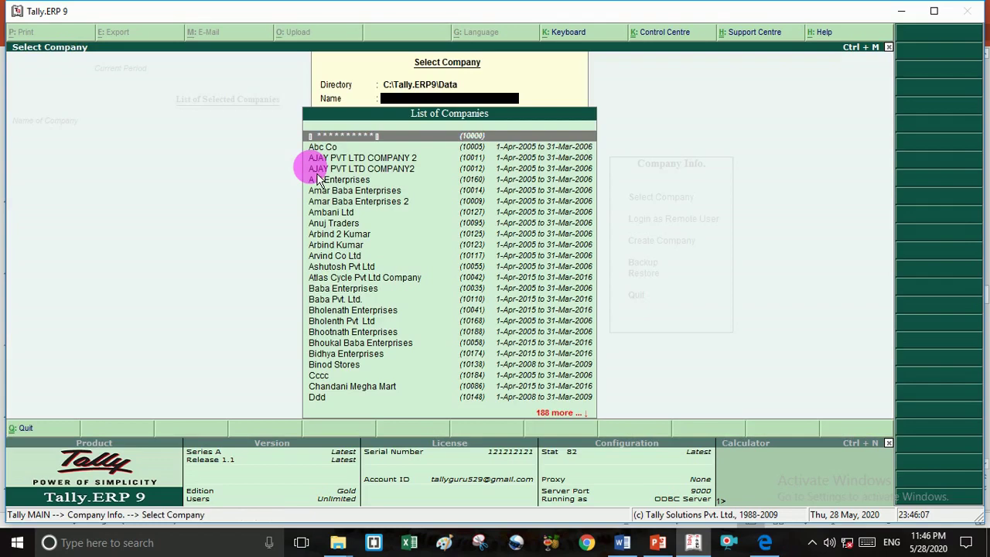
{"action": "key", "text": "Down"}
{"action": "key", "text": "Down"}
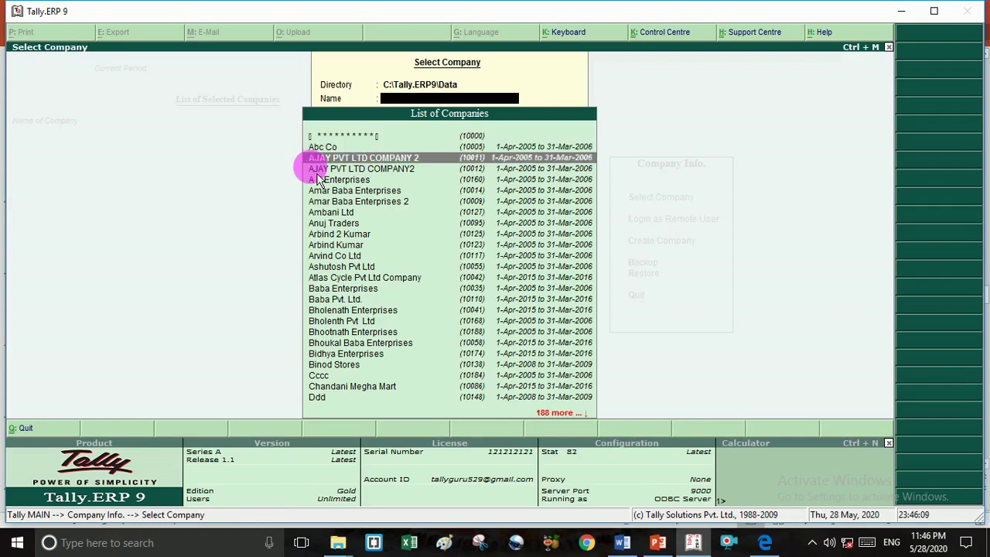
{"action": "key", "text": "Return"}
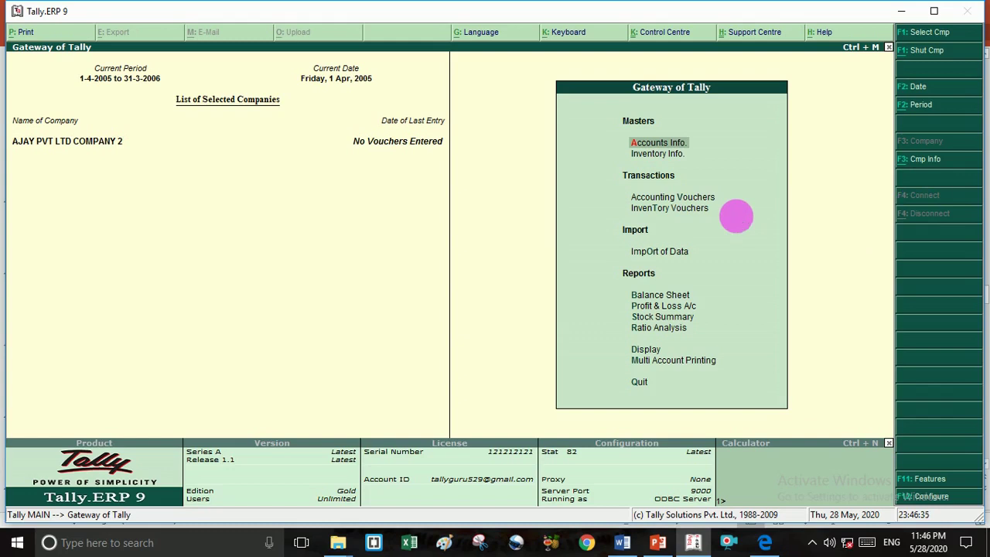
{"action": "key", "text": "alt+F3"}
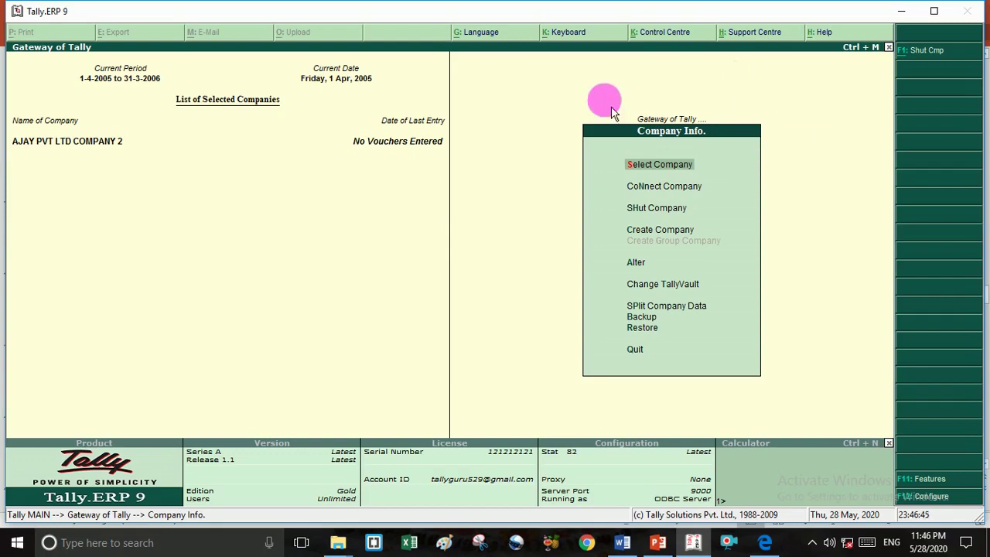
{"action": "key", "text": "Escape"}
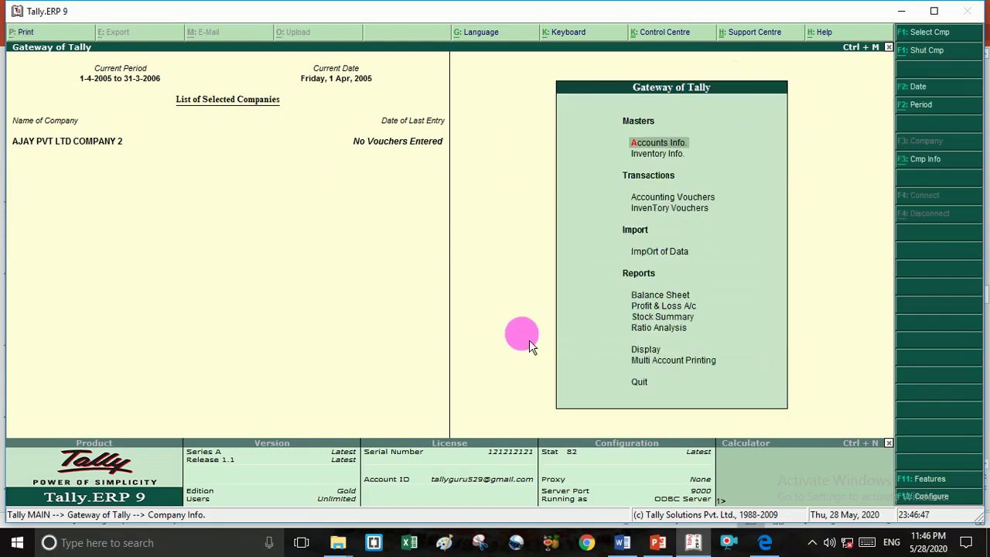
{"action": "key", "text": "Escape"}
{"action": "key", "text": "Escape"}
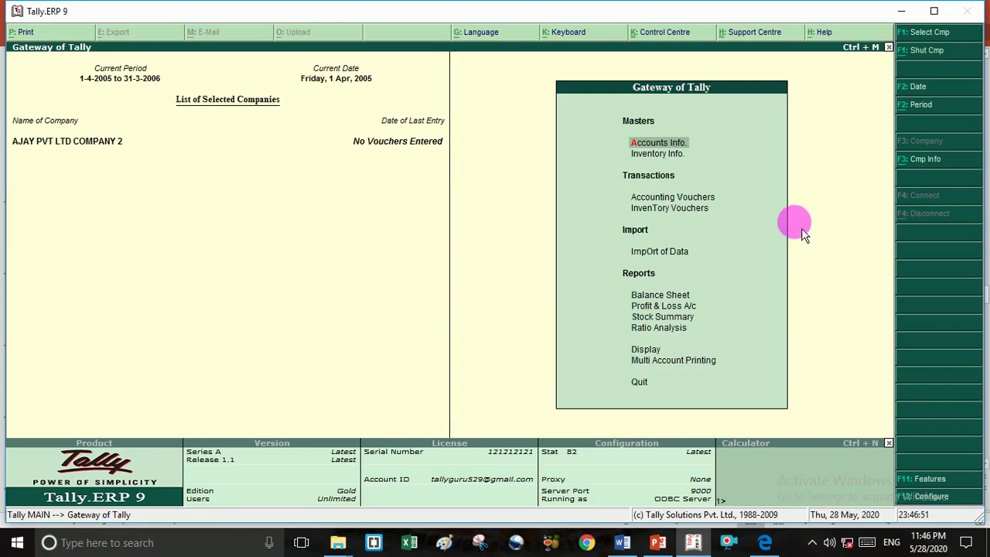
Step: Open AJAY PVT LTD COMPANY 2 for alteration from the company information options
{"action": "key", "text": "alt+F3"}
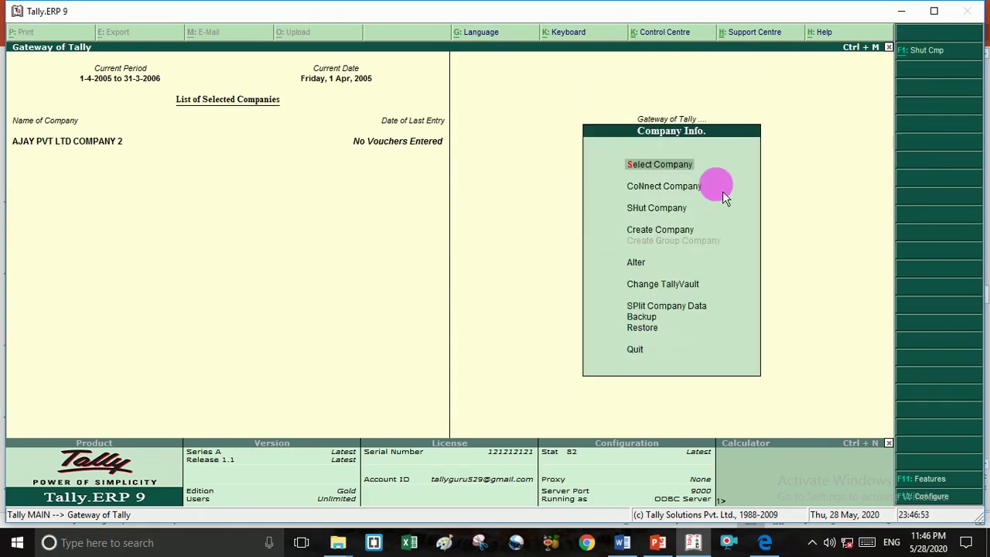
{"action": "key", "text": "Down"}
{"action": "key", "text": "Down"}
{"action": "key", "text": "Down"}
{"action": "key", "text": "Down"}
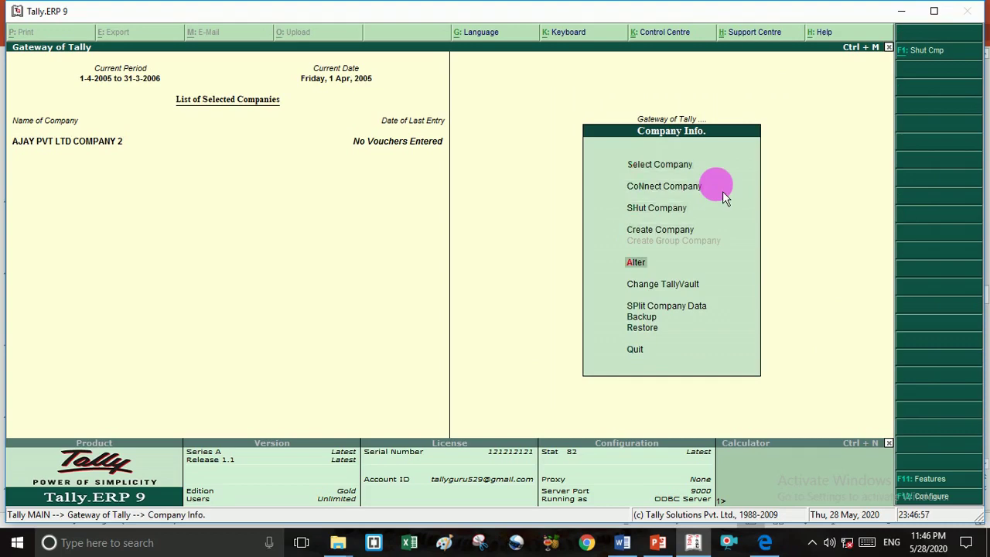
{"action": "key", "text": "Return"}
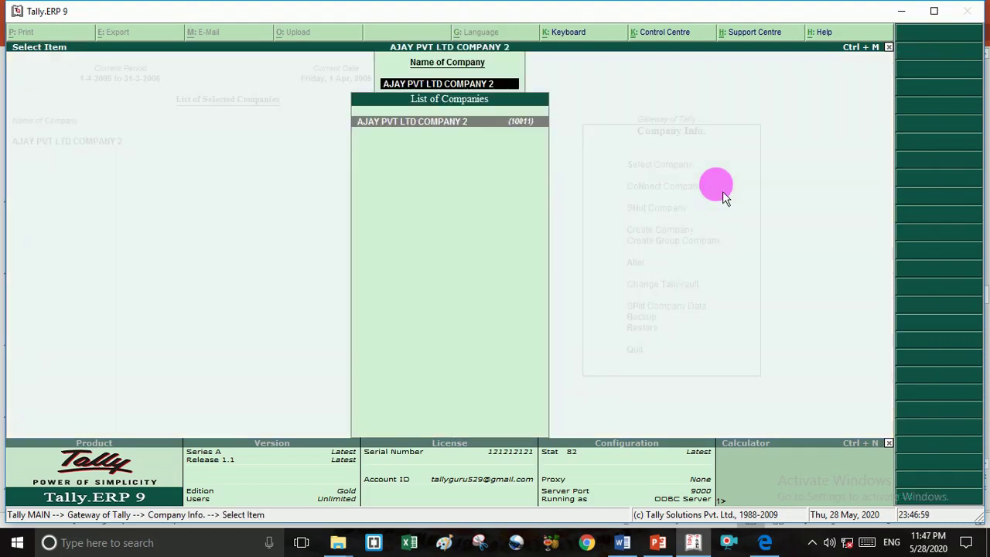
{"action": "key", "text": "Return"}
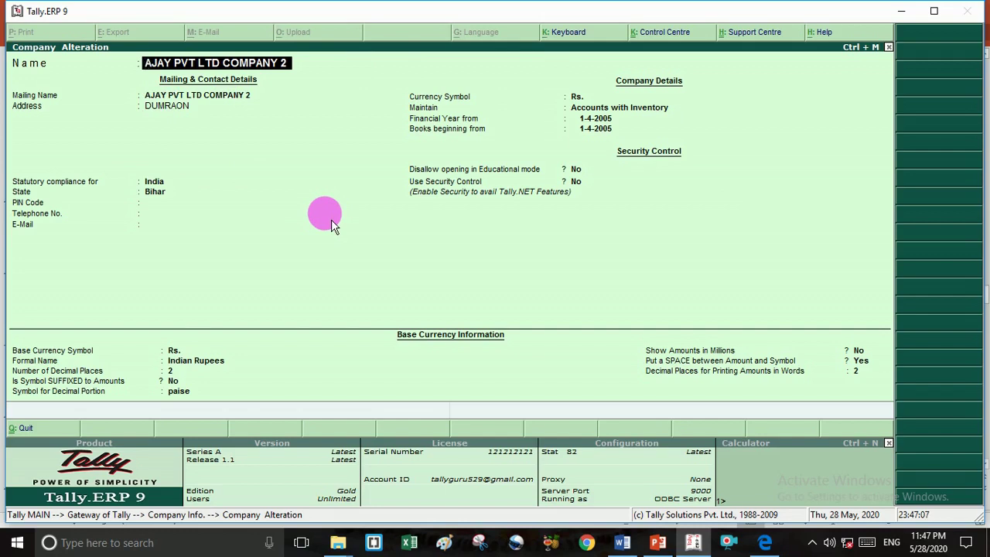
Step: Replace the company's mailing address with the new two-line street and town address
{"action": "key", "text": "Return"}
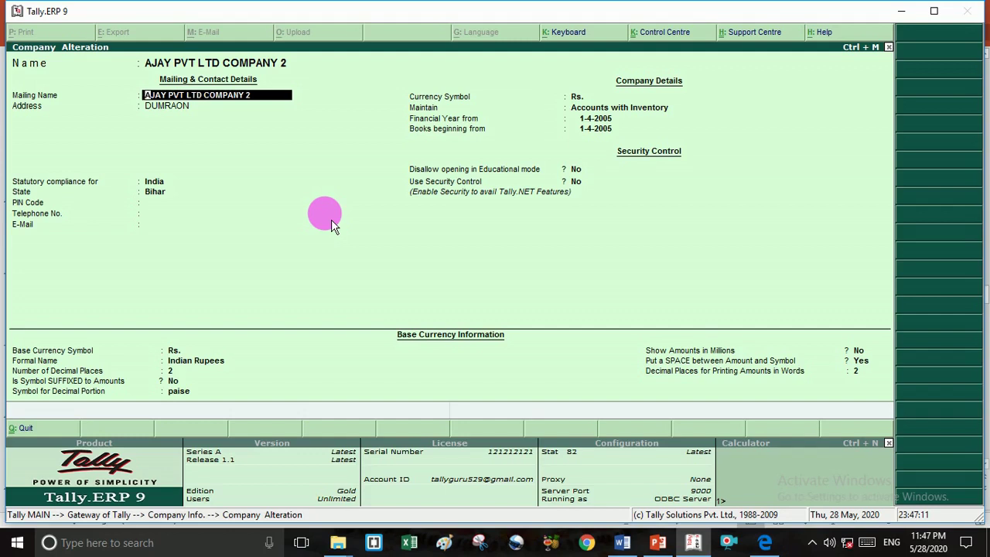
{"action": "key", "text": "Return"}
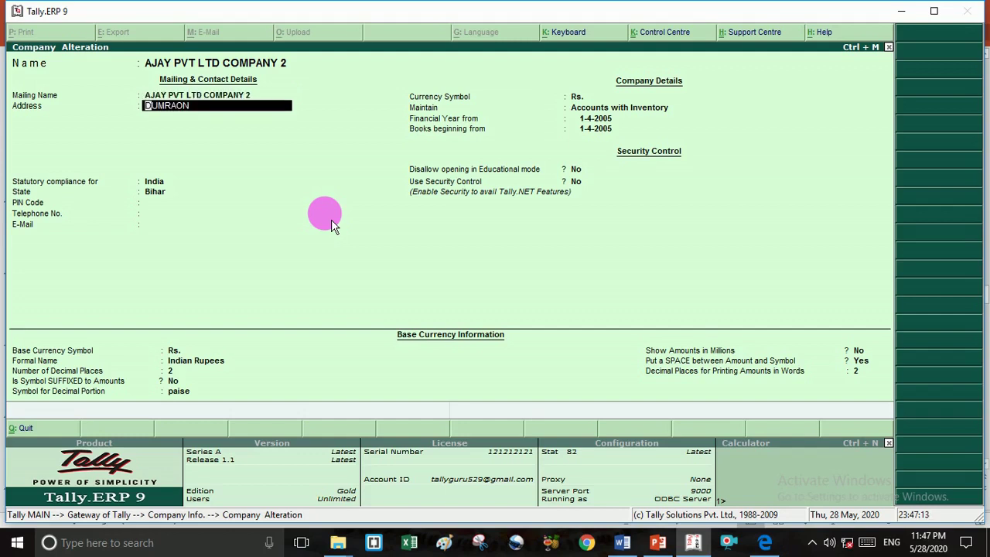
{"action": "key", "text": "Delete"}
{"action": "key", "text": "Delete"}
{"action": "key", "text": "Delete"}
{"action": "key", "text": "Delete"}
{"action": "key", "text": "Delete"}
{"action": "key", "text": "Delete"}
{"action": "key", "text": "Delete"}
{"action": "type", "text": "Behind New Thana"}
{"action": "key", "text": "Return"}
{"action": "type", "text": "D"}
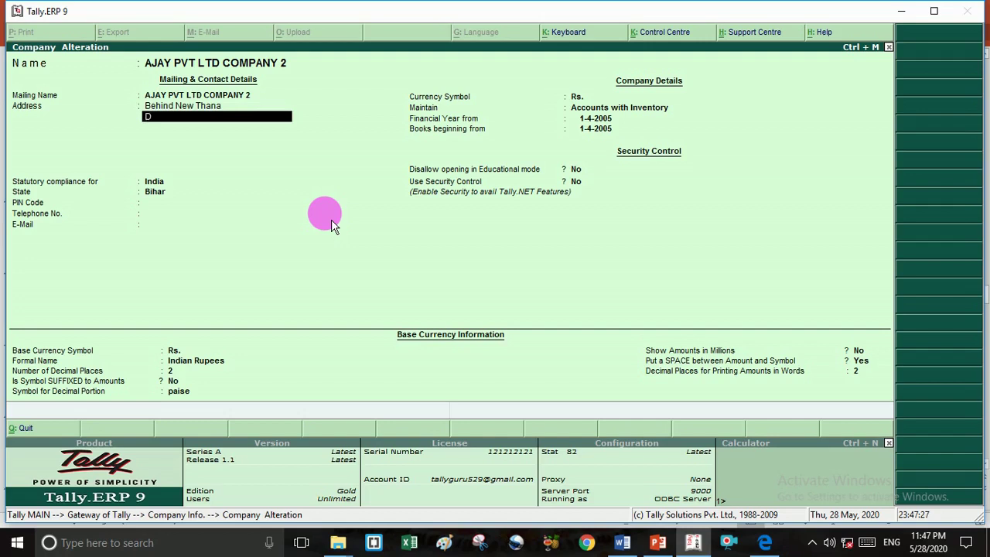
{"action": "type", "text": "umraon"}
{"action": "key", "text": "Return"}
Step: Fill in the company's postal PIN code, telephone number and e-mail, keeping the country and state
{"action": "key", "text": "Return"}
{"action": "key", "text": "Return"}
{"action": "key", "text": "Return"}
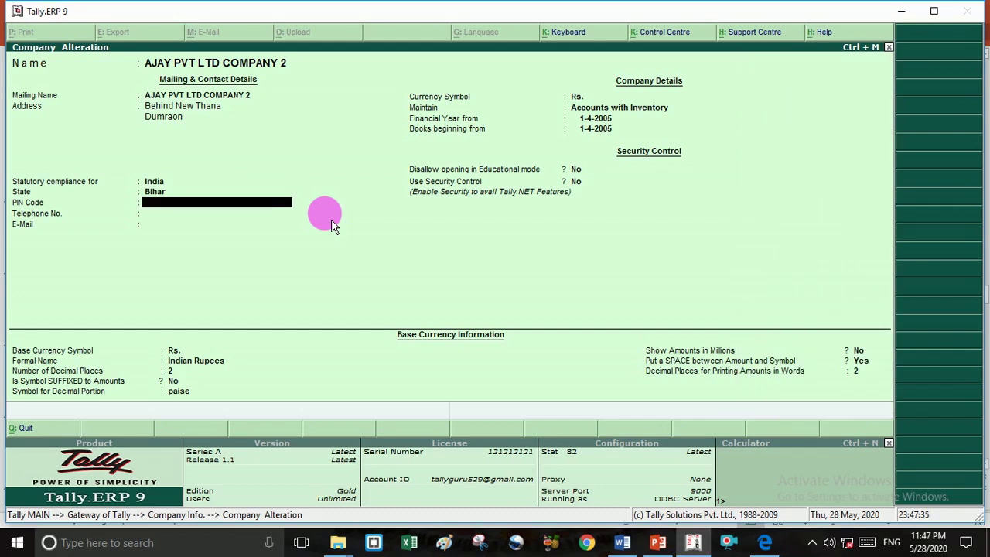
{"action": "type", "text": "2"}
{"action": "key", "text": "BackSpace"}
{"action": "type", "text": "80211"}
{"action": "key", "text": "Return"}
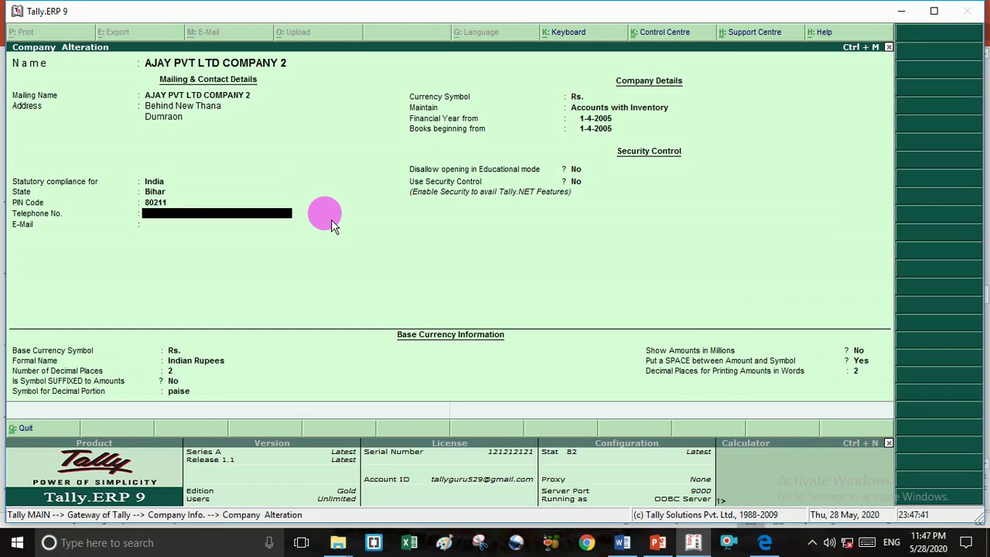
{"action": "type", "text": "45524553"}
{"action": "key", "text": "Return"}
{"action": "type", "text": "h"}
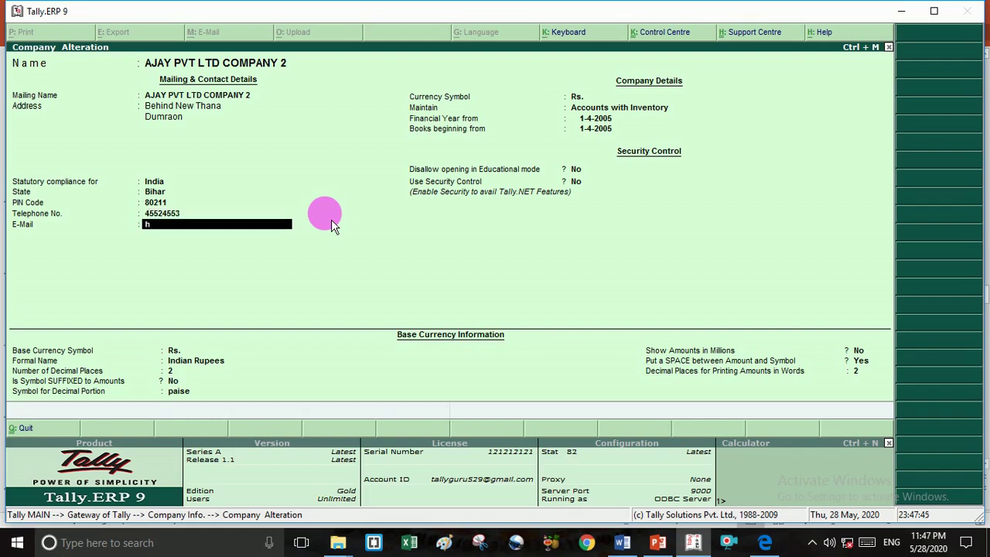
{"action": "type", "text": "hjhjjhjh"}
{"action": "key", "text": "Return"}
Step: Set the company's financial year start to 1-4-2015 and accept the same date for books beginning
{"action": "key", "text": "Return"}
{"action": "key", "text": "Return"}
{"action": "key", "text": "Return"}
{"action": "key", "text": "Return"}
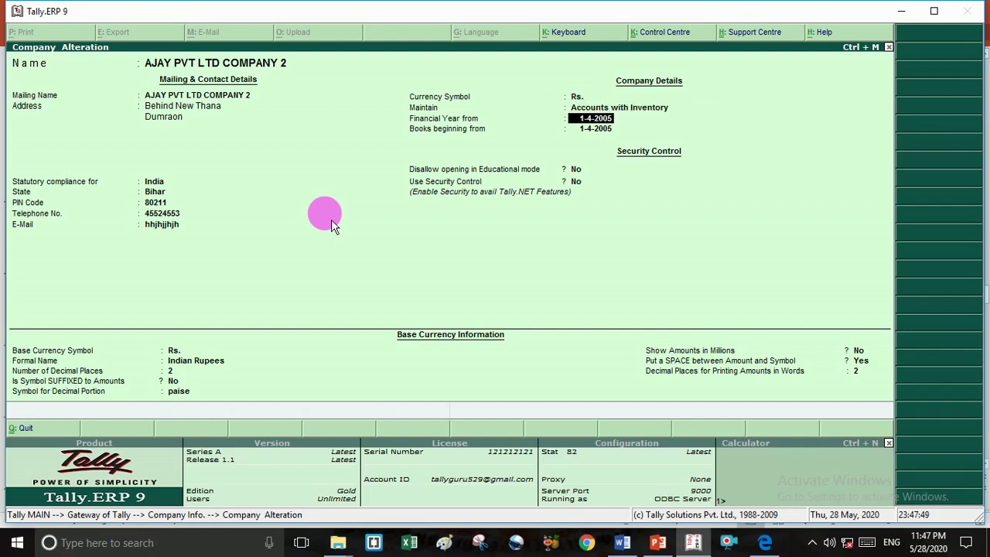
{"action": "key", "text": "Return"}
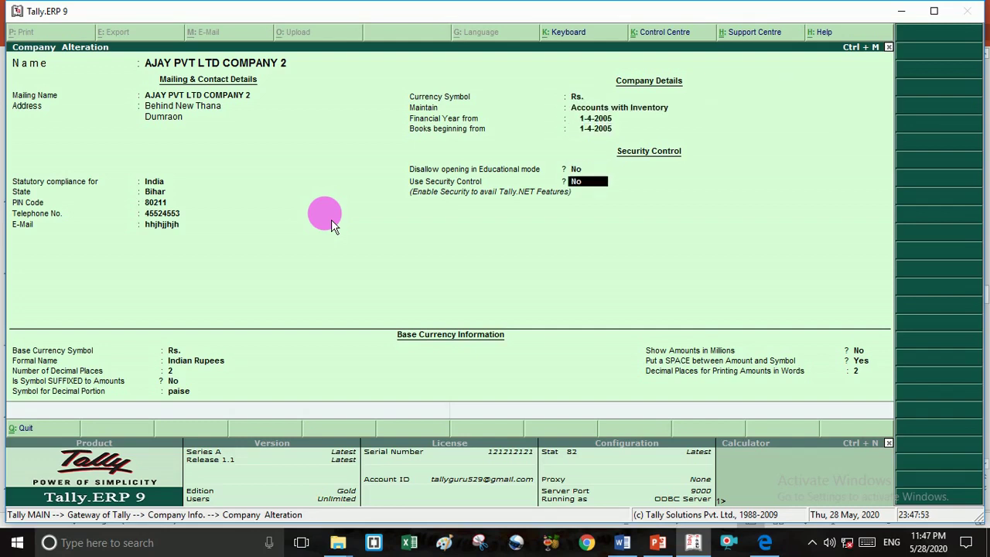
{"action": "key", "text": "BackSpace"}
{"action": "key", "text": "BackSpace"}
{"action": "key", "text": "BackSpace"}
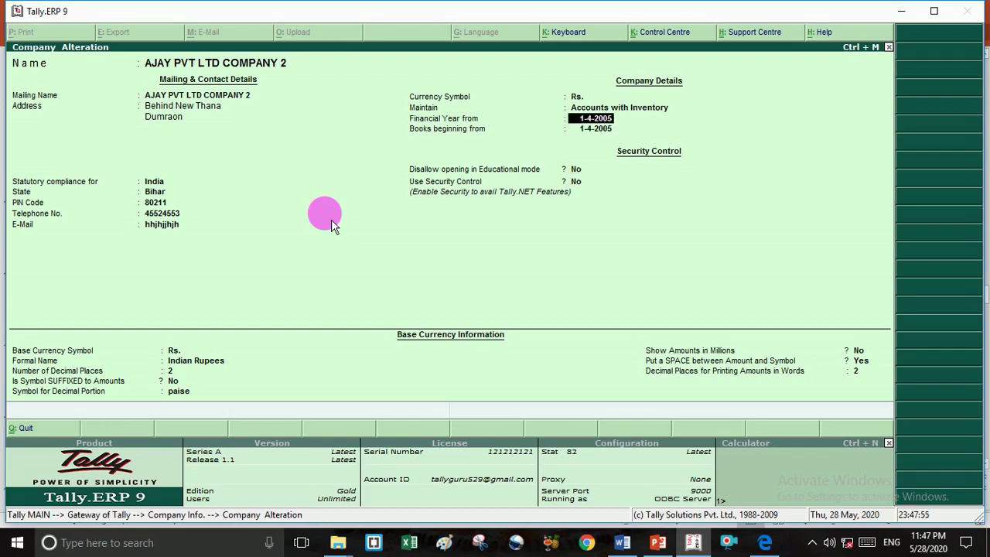
{"action": "type", "text": "1-4-"}
{"action": "type", "text": "15"}
{"action": "key", "text": "Return"}
{"action": "key", "text": "Return"}
{"action": "key", "text": "Return"}
{"action": "key", "text": "Return"}
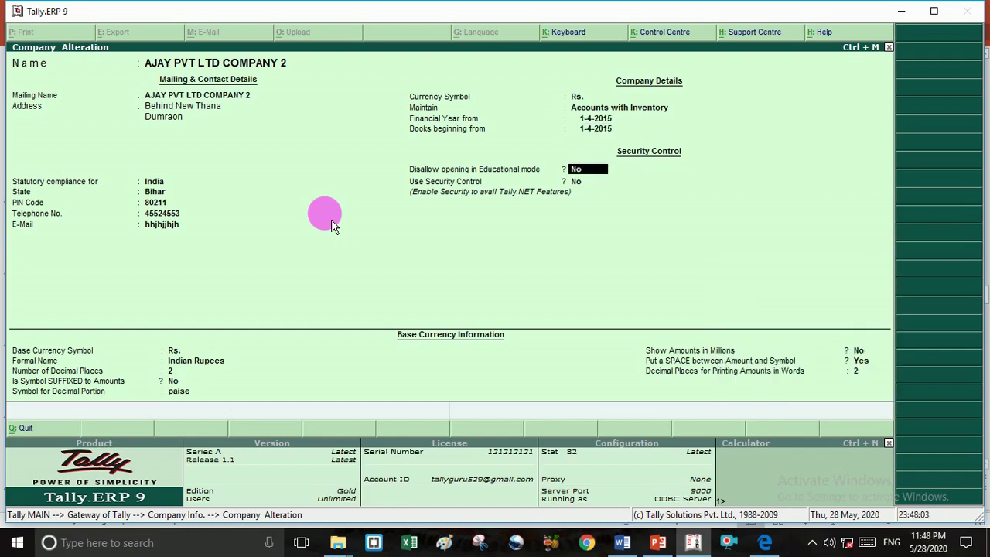
Step: Accept the existing security and base currency settings and save the company alteration
{"action": "key", "text": "Return"}
{"action": "key", "text": "Return"}
{"action": "key", "text": "Return"}
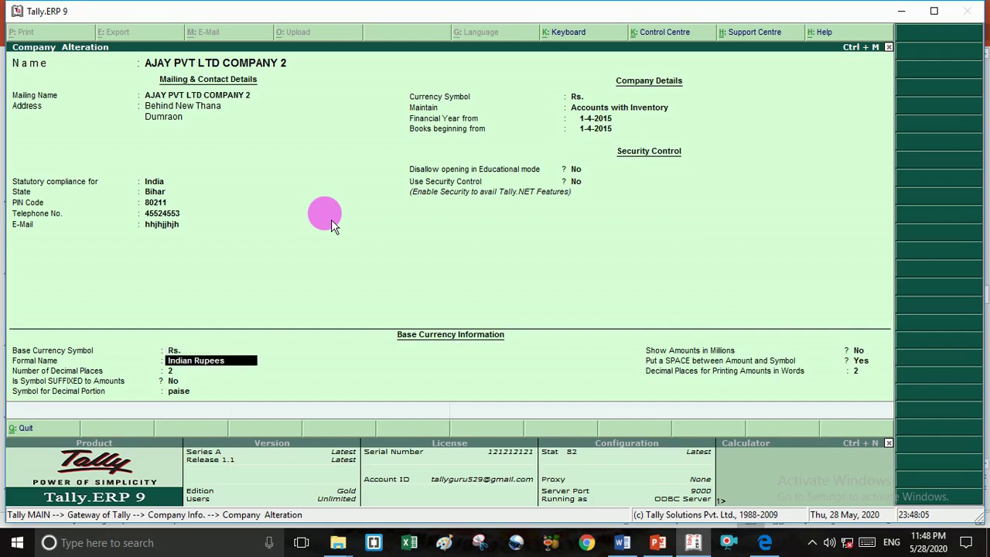
{"action": "key", "text": "Return"}
{"action": "key", "text": "Return"}
{"action": "key", "text": "Return"}
{"action": "key", "text": "Return"}
{"action": "key", "text": "Return"}
{"action": "key", "text": "Return"}
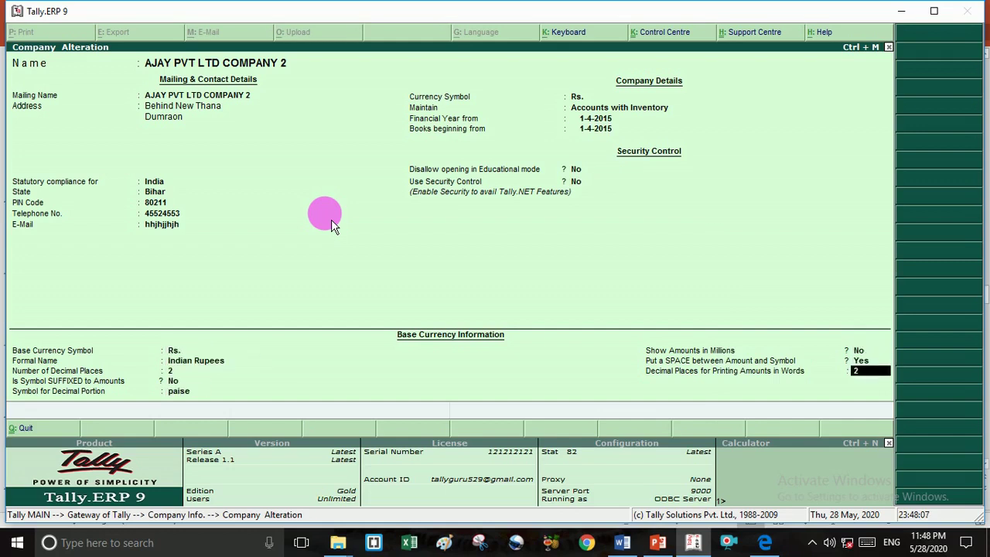
{"action": "key", "text": "Return"}
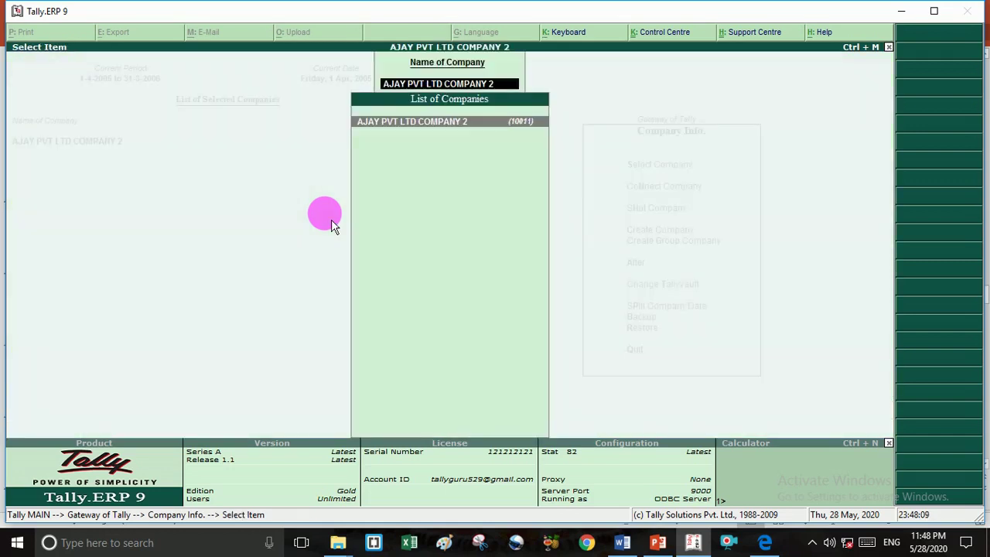
Step: Leave the company list and Company Info to return to the Gateway of Tally
{"action": "key", "text": "Escape"}
{"action": "key", "text": "Escape"}
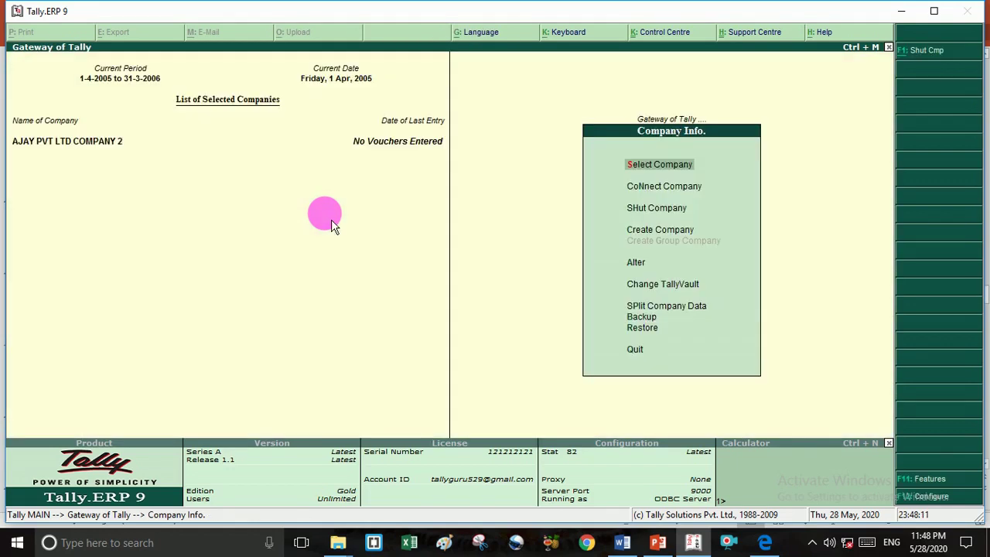
{"action": "key", "text": "Escape"}
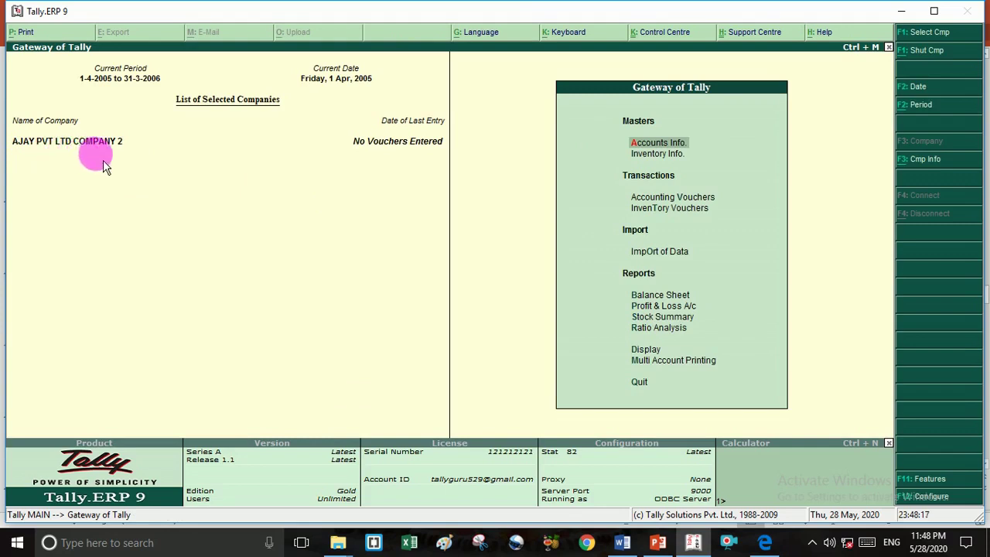
Step: Switch to the PowerPoint slide on company alteration and deletion and select the word "Deletion" in its heading
{"action": "left_click", "coordinate": [663, 548]}
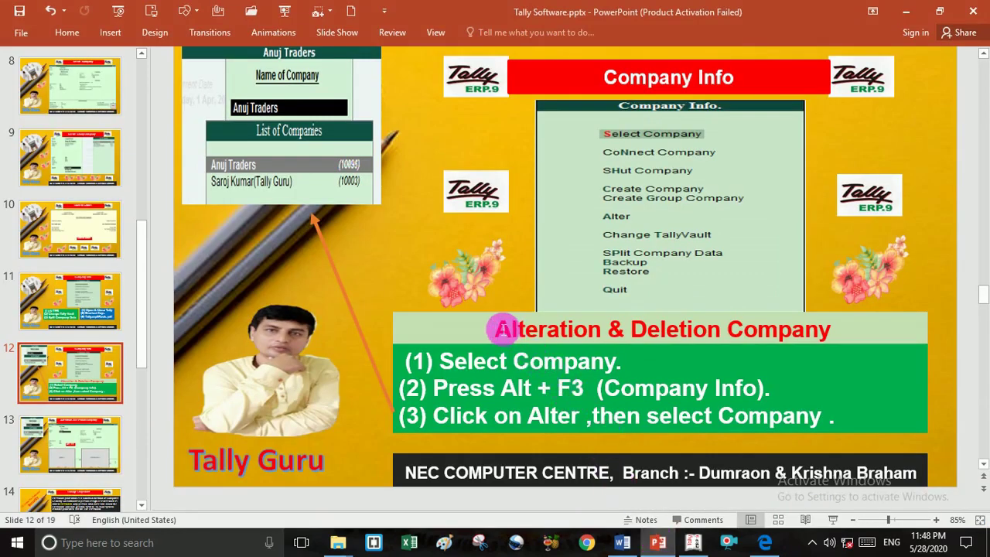
{"action": "mouse_move", "coordinate": [498, 328]}
{"action": "left_mouse_down"}
{"action": "mouse_move", "coordinate": [580, 341]}
{"action": "mouse_move", "coordinate": [730, 330]}
{"action": "left_mouse_up"}
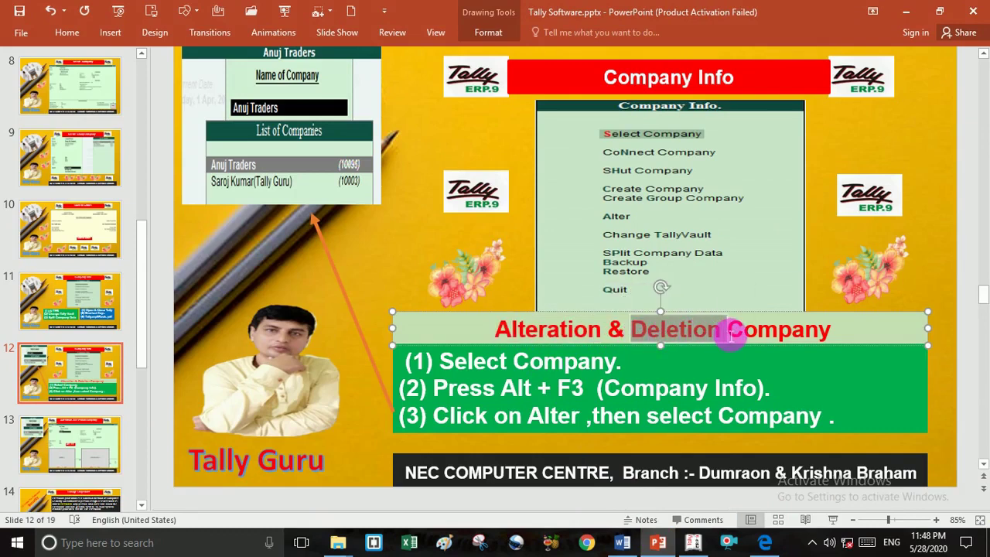
Step: Switch back to Tally and open AJAY PVT LTD COMPANY 2 for alteration from Company Info
{"action": "left_click", "coordinate": [693, 542]}
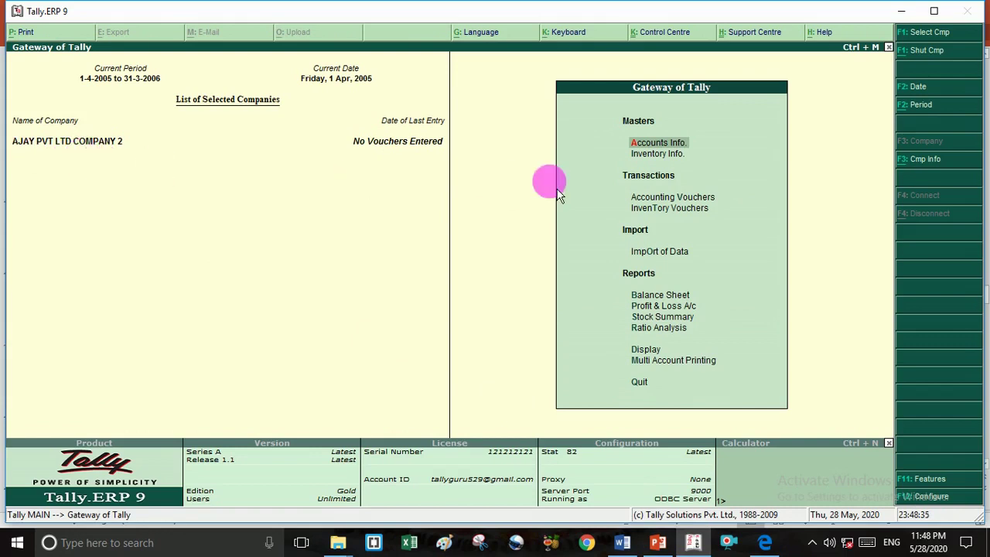
{"action": "key", "text": "alt+F3"}
{"action": "key", "text": "Down"}
{"action": "key", "text": "Down"}
{"action": "key", "text": "Down"}
{"action": "key", "text": "Down"}
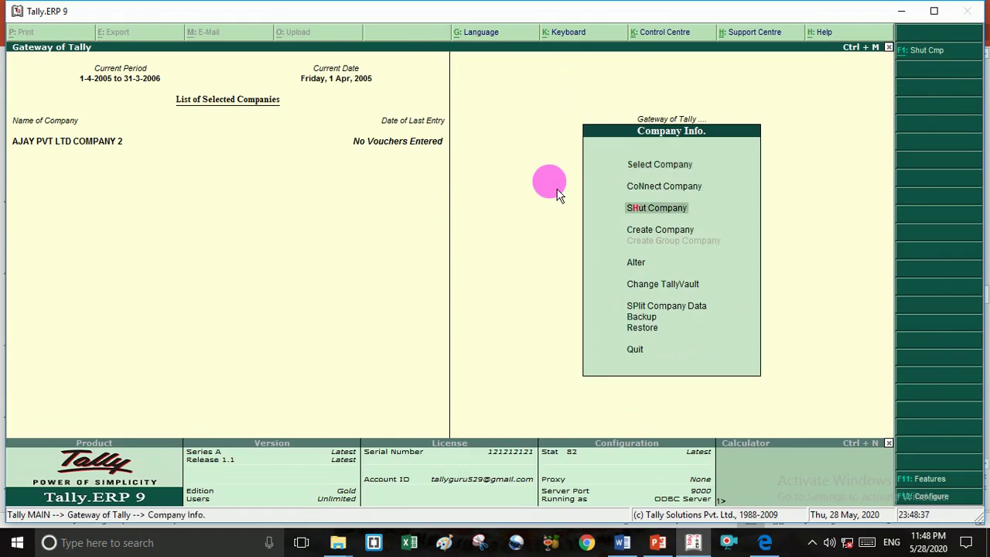
{"action": "key", "text": "Return"}
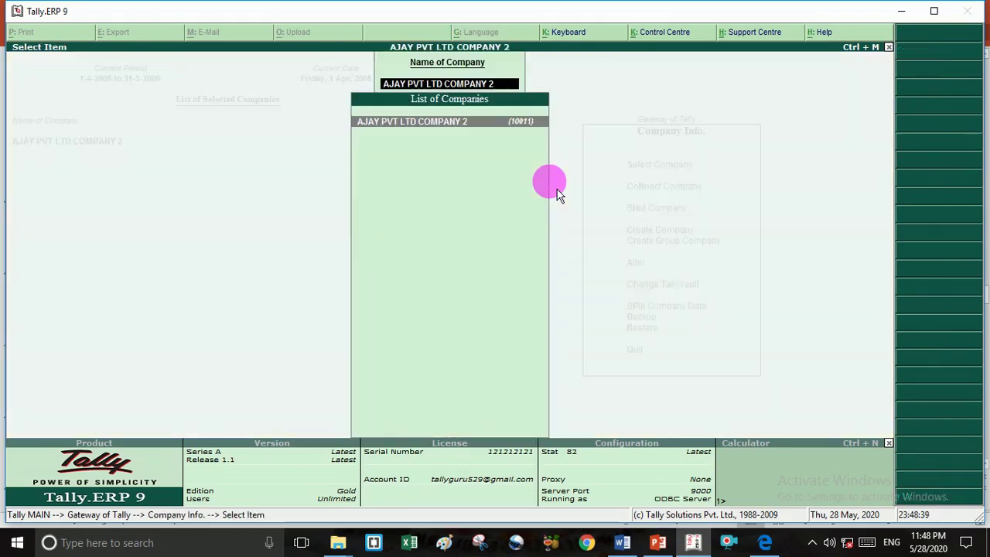
{"action": "key", "text": "Return"}
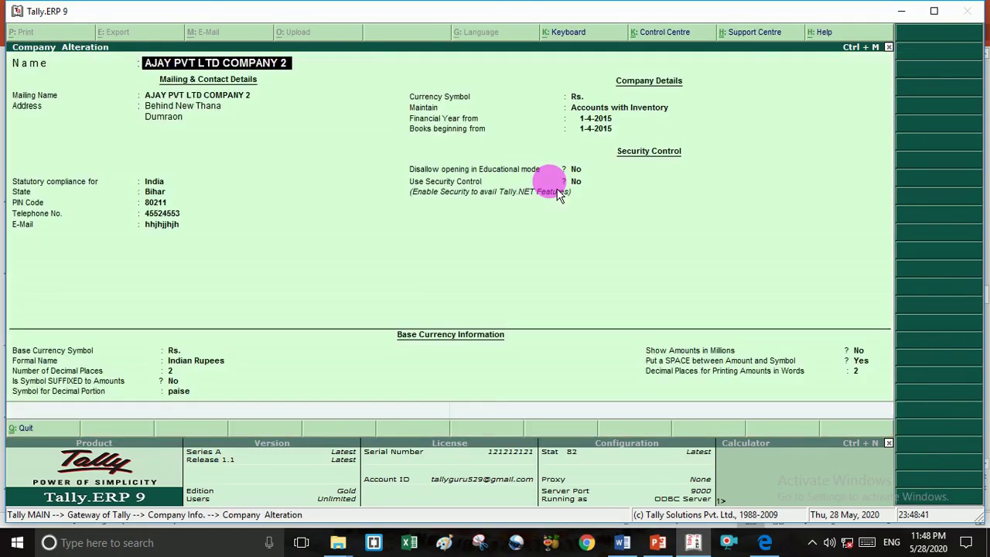
Step: Delete AJAY PVT LTD COMPANY 2 from its alteration screen and confirm the deletion
{"action": "key", "text": "Return"}
{"action": "key", "text": "Return"}
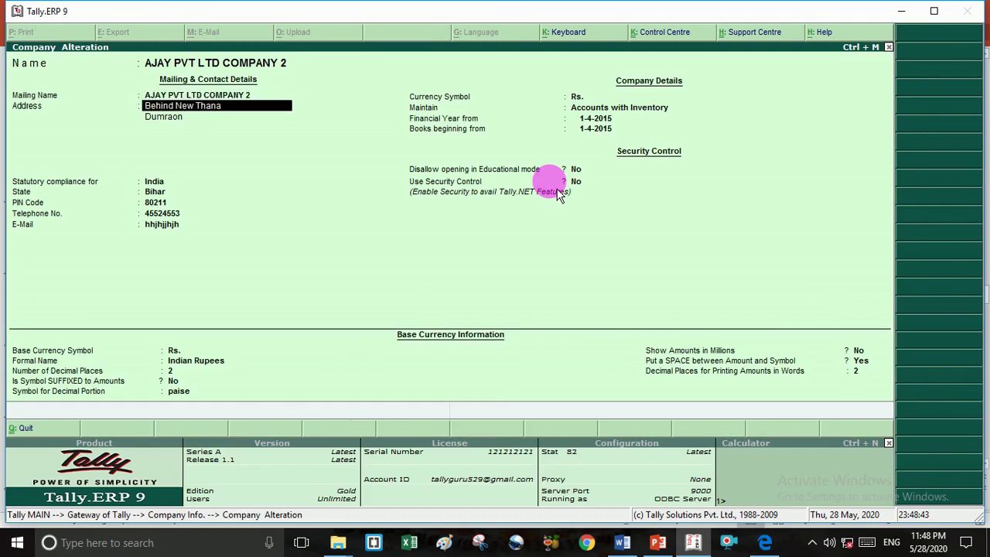
{"action": "key", "text": "alt+d"}
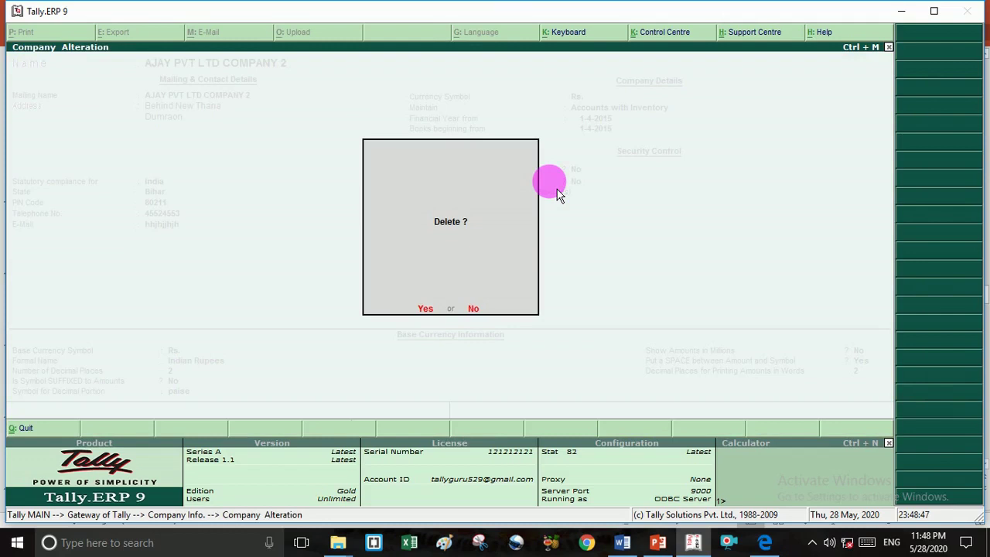
{"action": "key", "text": "y"}
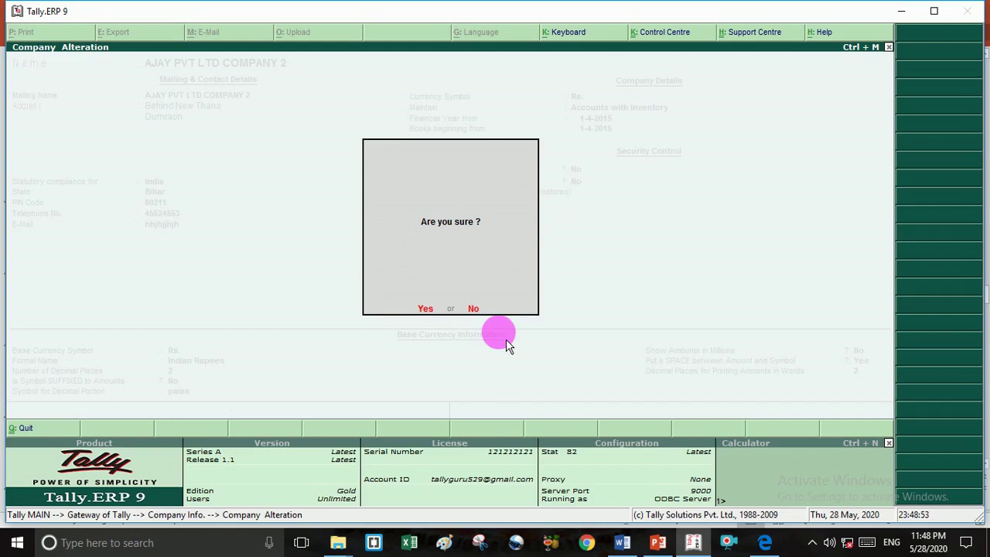
{"action": "key", "text": "y"}
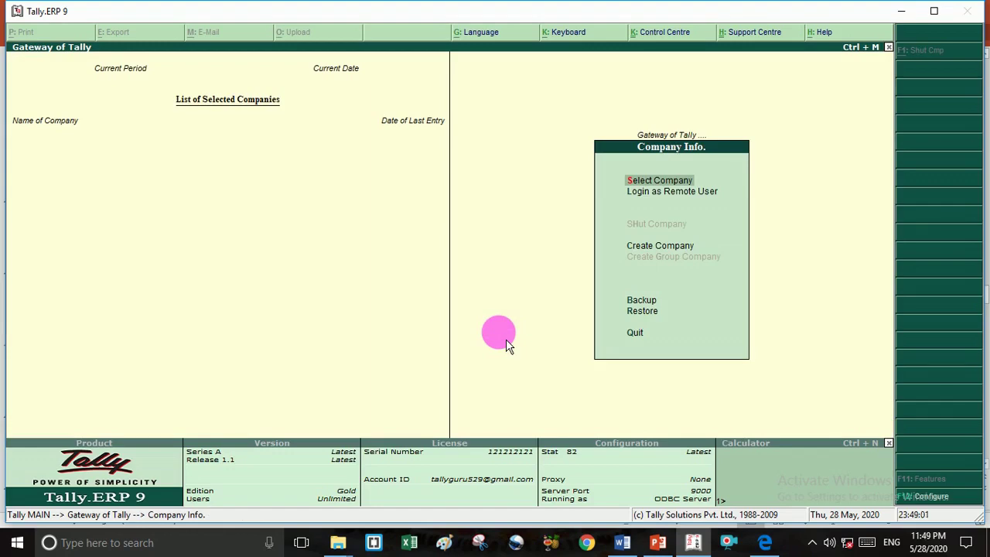
Step: Bring up the list of stored companies and highlight AJAY PVT LTD COMPANY2
{"action": "key", "text": "Return"}
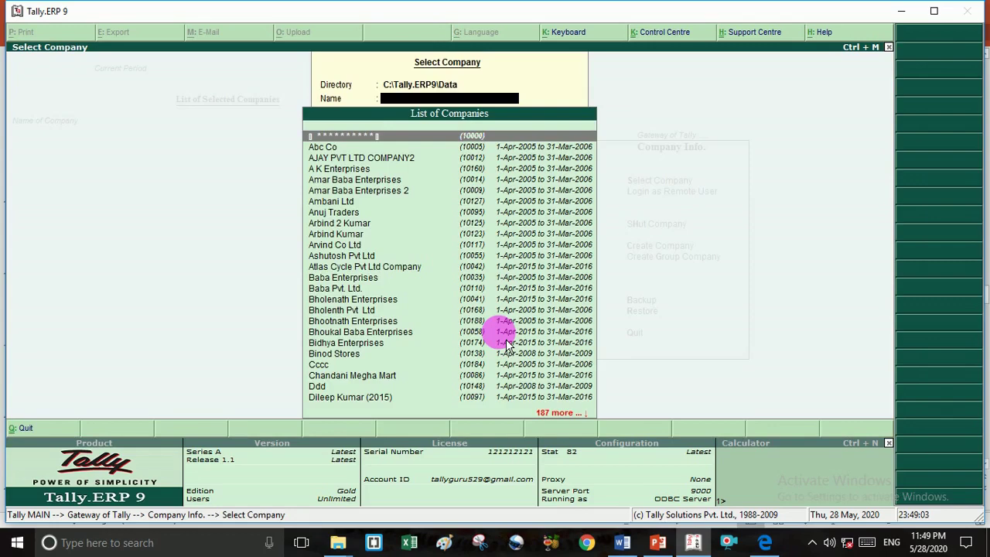
{"action": "type", "text": "A"}
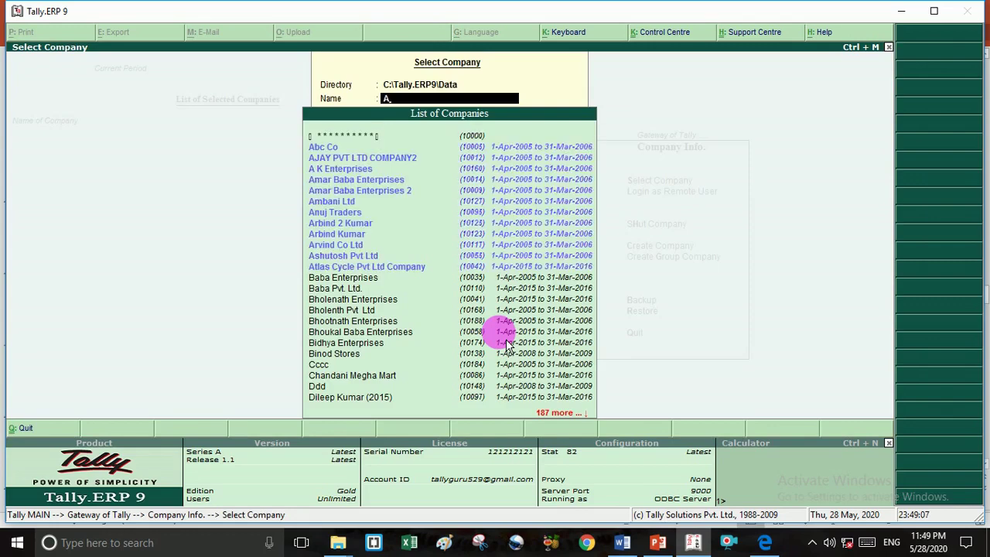
{"action": "key", "text": "Down"}
{"action": "key", "text": "Down"}
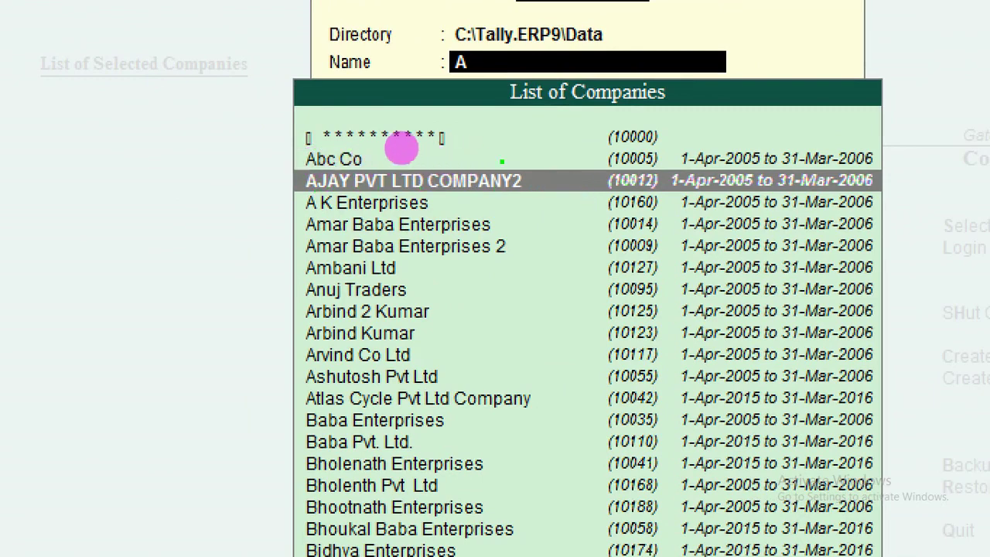
{"action": "mouse_move", "coordinate": [286, 159]}
{"action": "left_mouse_down"}
{"action": "mouse_move", "coordinate": [287, 169]}
{"action": "mouse_move", "coordinate": [301, 160]}
{"action": "left_mouse_up"}
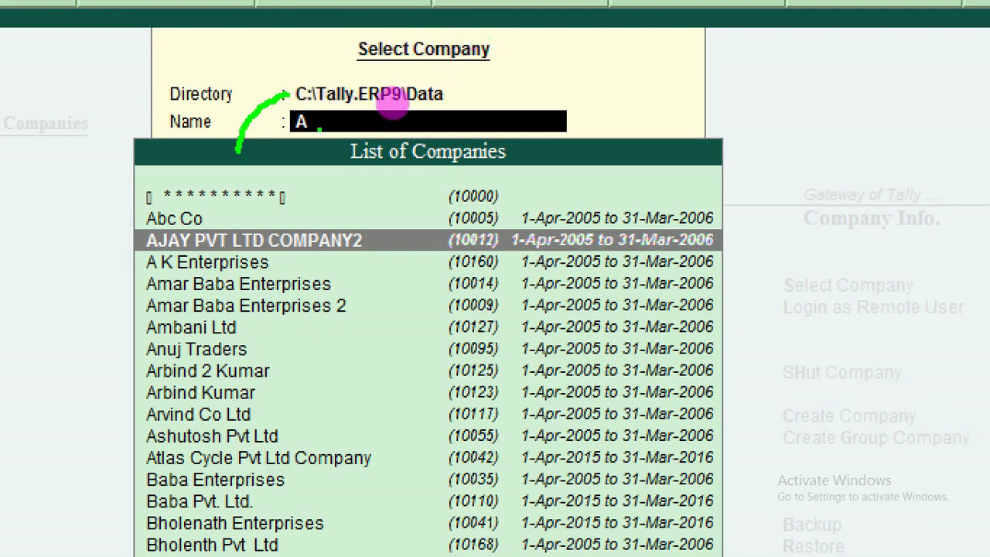
{"action": "left_click_drag", "start_coordinate": [334, 102], "coordinate": [425, 101]}
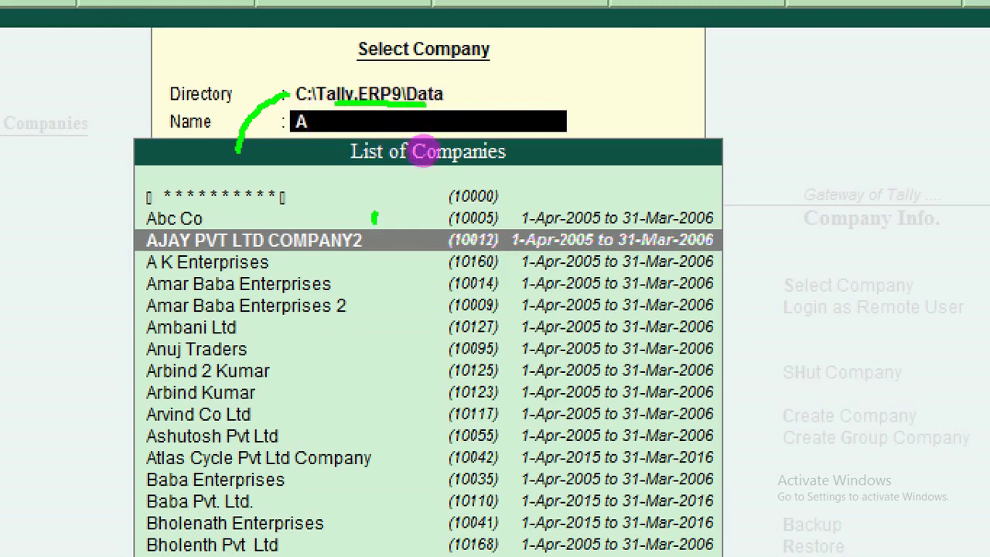
{"action": "left_click_drag", "start_coordinate": [375, 214], "coordinate": [383, 554]}
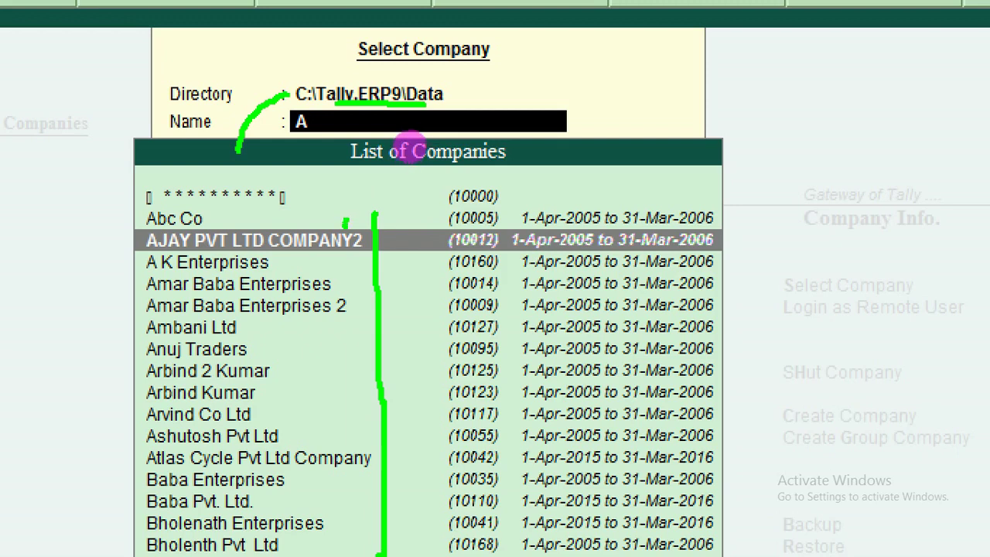
{"action": "mouse_move", "coordinate": [344, 226]}
{"action": "left_mouse_down"}
{"action": "mouse_move", "coordinate": [363, 203]}
{"action": "mouse_move", "coordinate": [398, 188]}
{"action": "mouse_move", "coordinate": [449, 236]}
{"action": "left_mouse_up"}
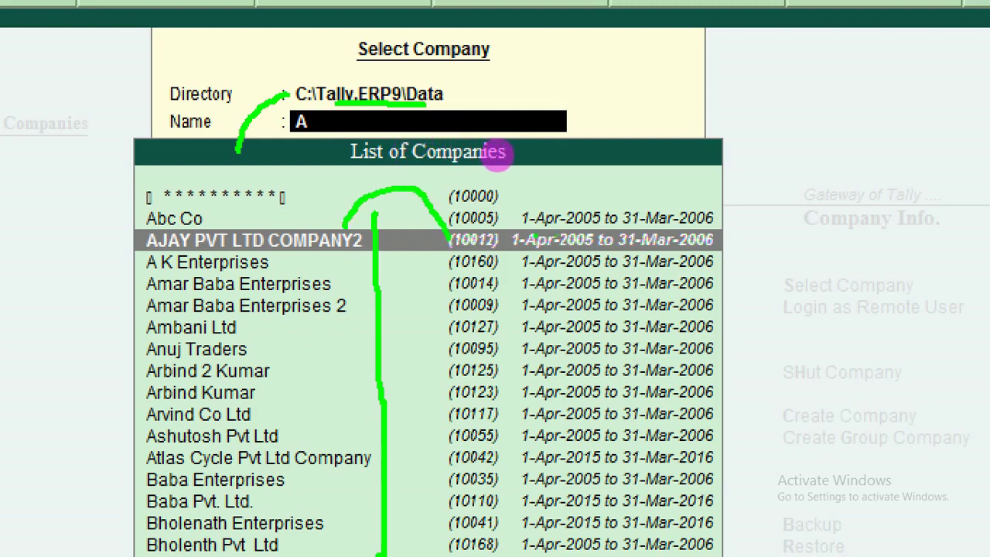
{"action": "left_click_drag", "start_coordinate": [241, 187], "coordinate": [248, 216]}
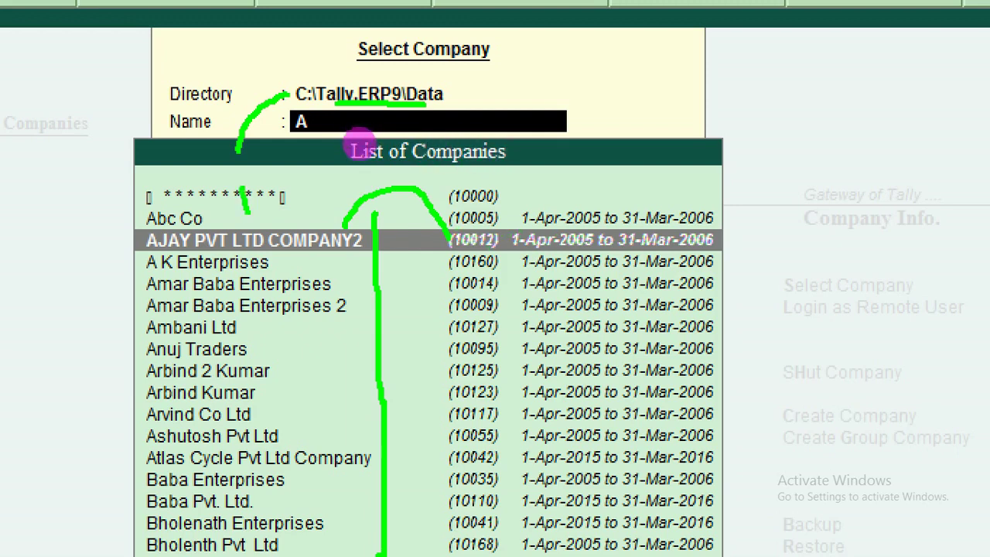
{"action": "left_click", "coordinate": [275, 217]}
{"action": "mouse_move", "coordinate": [470, 173]}
{"action": "left_mouse_down"}
{"action": "mouse_move", "coordinate": [479, 180]}
{"action": "mouse_move", "coordinate": [467, 185]}
{"action": "mouse_move", "coordinate": [519, 177]}
{"action": "mouse_move", "coordinate": [538, 194]}
{"action": "mouse_move", "coordinate": [708, 181]}
{"action": "left_mouse_up"}
{"action": "left_click", "coordinate": [544, 205]}
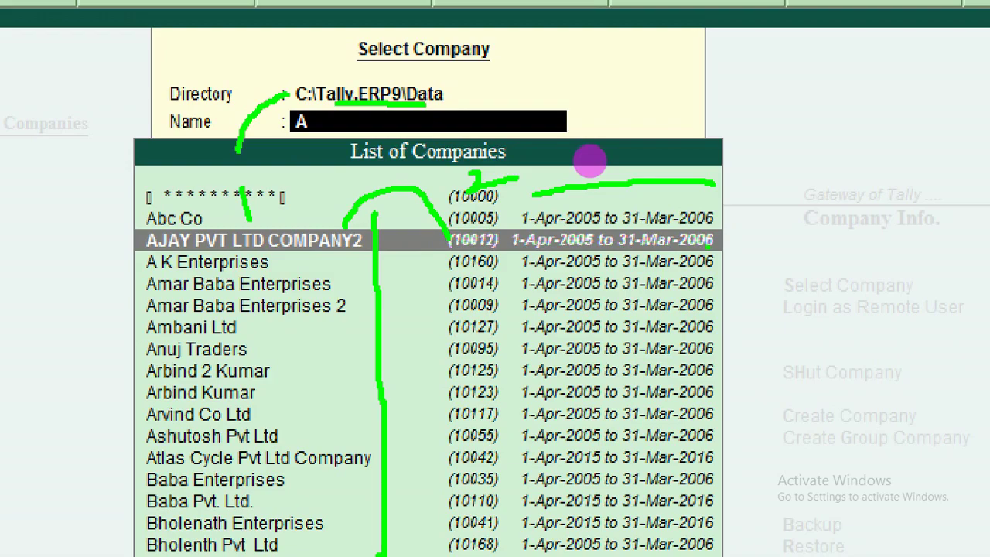
{"action": "key", "text": "Escape"}
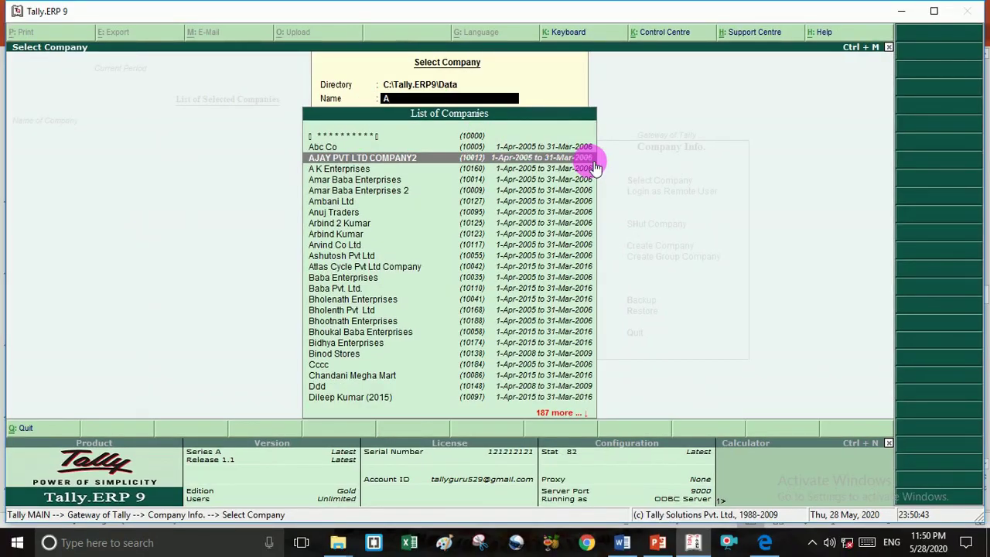
Step: Load the highlighted AJAY PVT LTD COMPANY2 and open it for alteration
{"action": "left_click", "coordinate": [593, 161]}
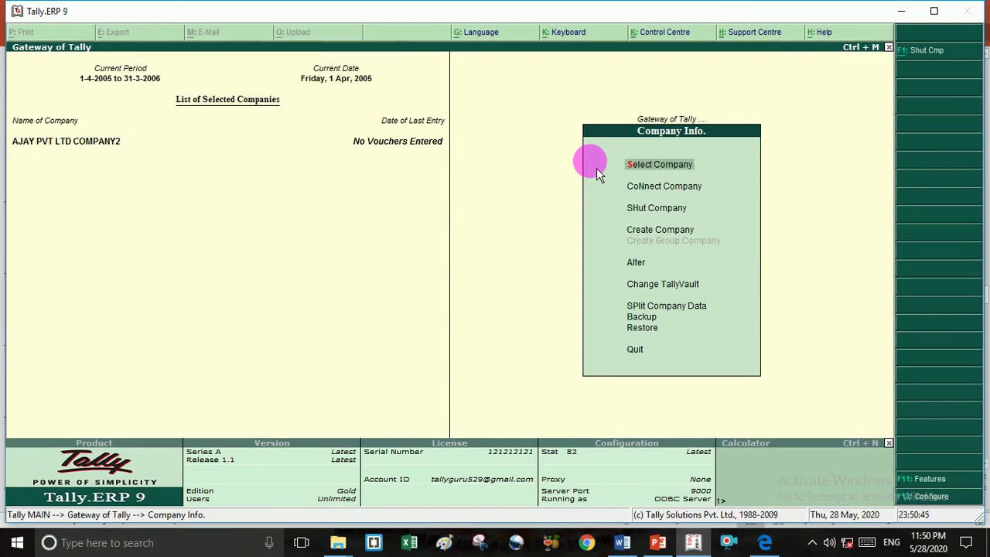
{"action": "key", "text": "Down"}
{"action": "key", "text": "Down"}
{"action": "key", "text": "Down"}
{"action": "key", "text": "Down"}
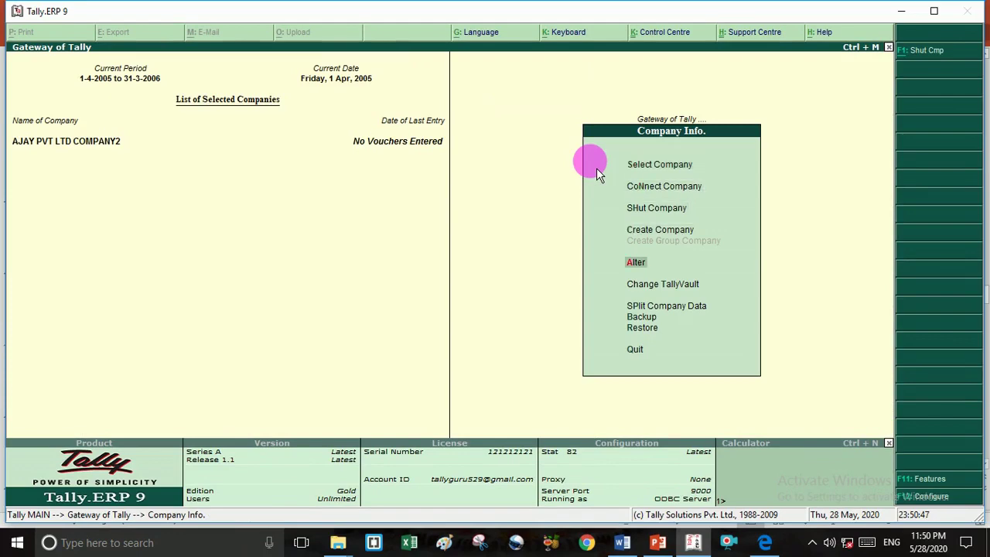
{"action": "key", "text": "Return"}
{"action": "key", "text": "Return"}
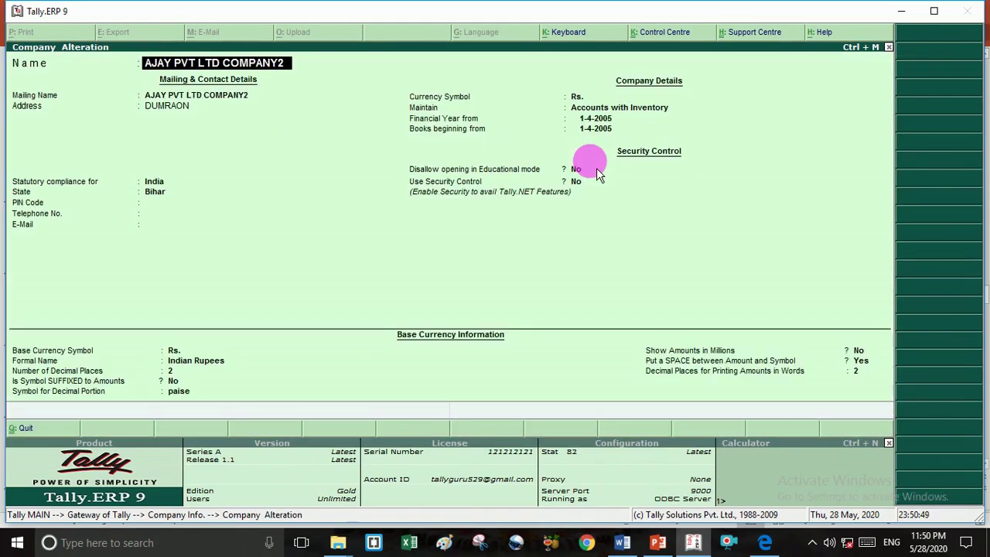
Step: Delete AJAY PVT LTD COMPANY2 from its alteration screen and confirm the deletion
{"action": "key", "text": "alt+d"}
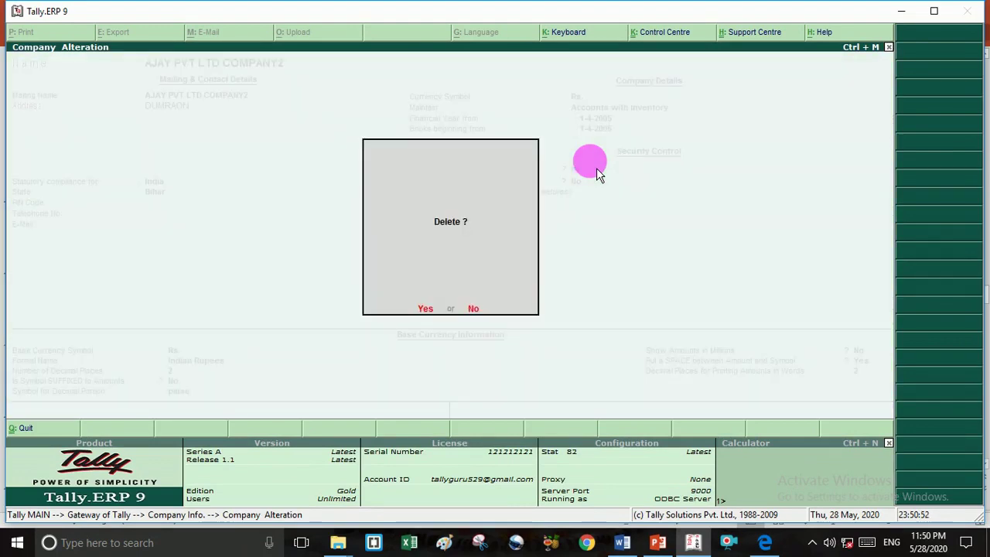
{"action": "key", "text": "y"}
{"action": "key", "text": "y"}
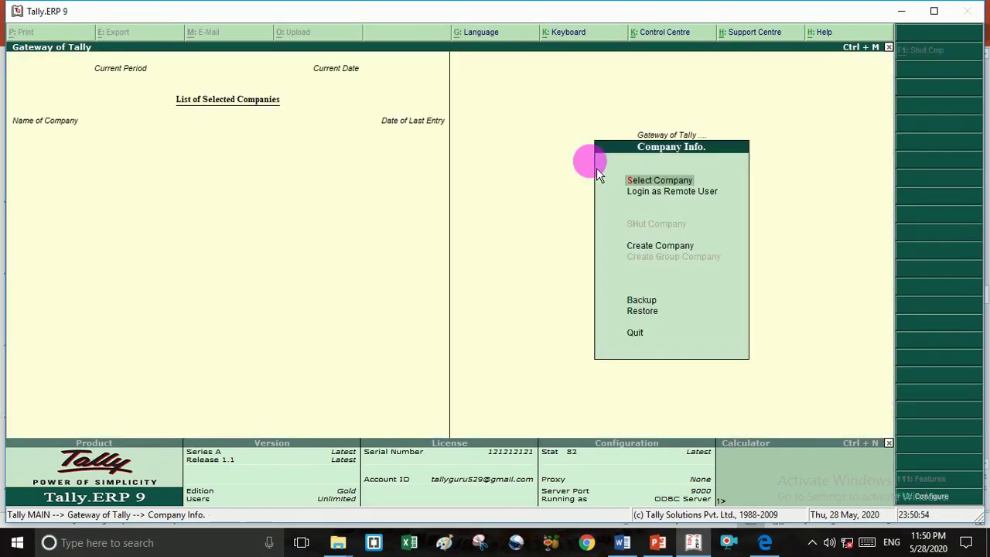
Step: Check the company selection list for names beginning with A, then close the list without loading a company
{"action": "key", "text": "Return"}
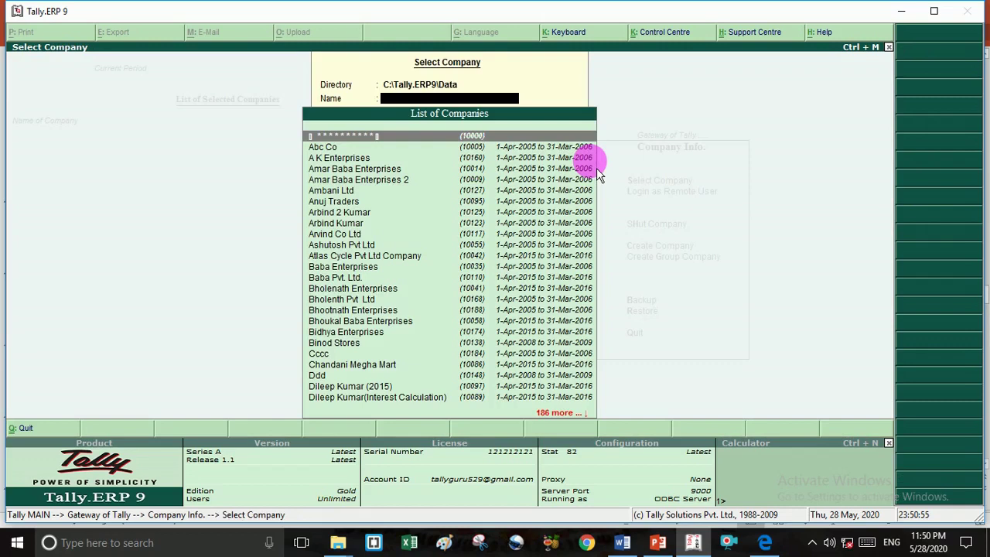
{"action": "type", "text": "A"}
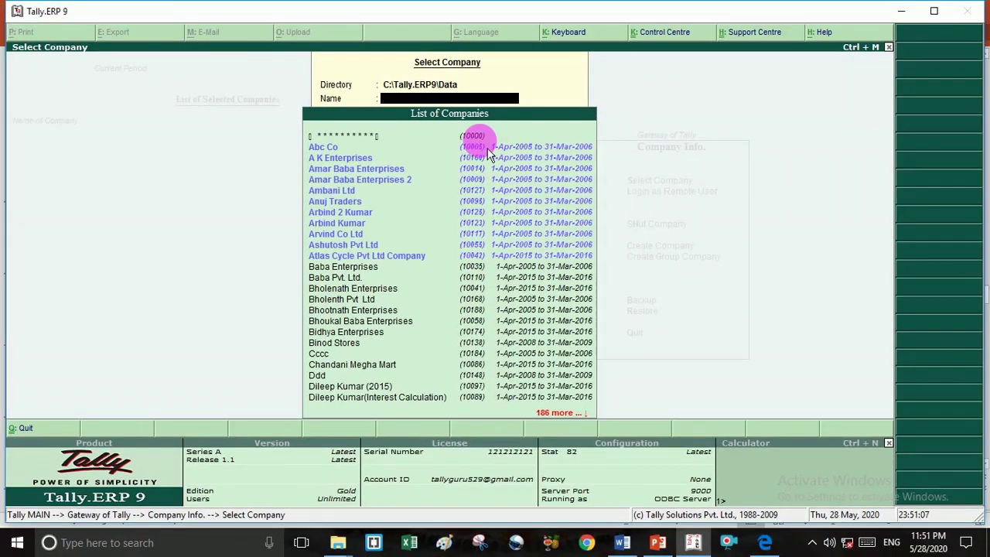
{"action": "key", "text": "Escape"}
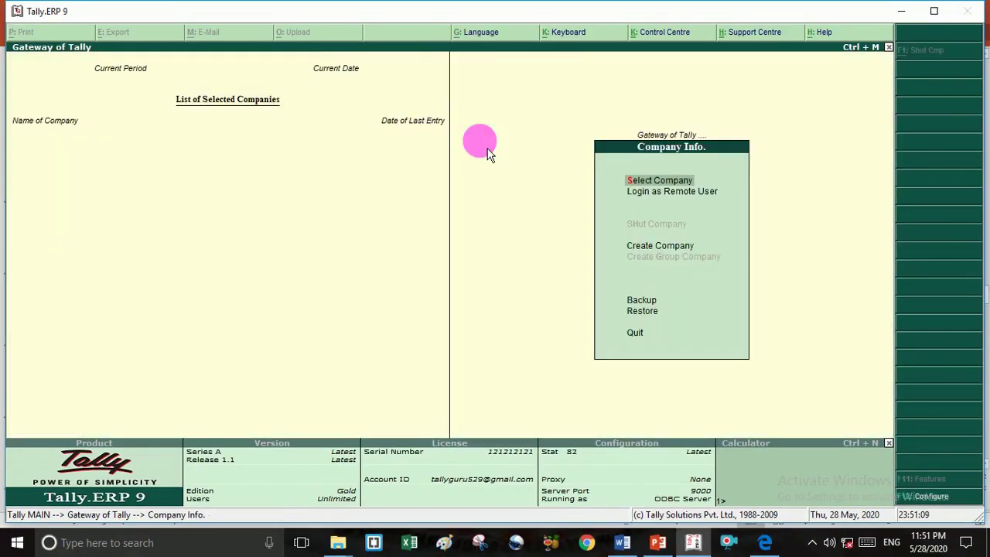
Step: Switch to PowerPoint and start the slide show from the Alteration & Deletion Company slide
{"action": "left_click", "coordinate": [663, 546]}
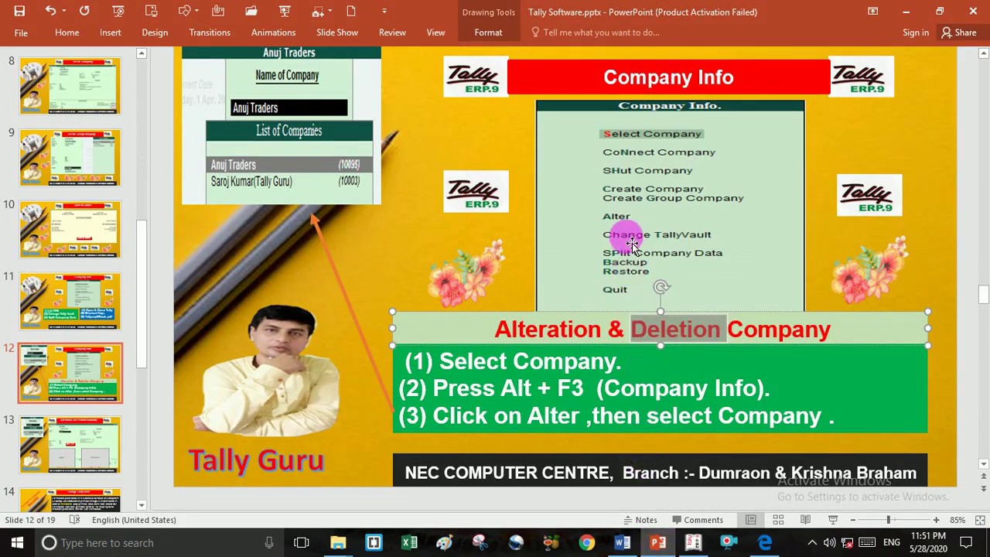
{"action": "key", "text": "shift+F5"}
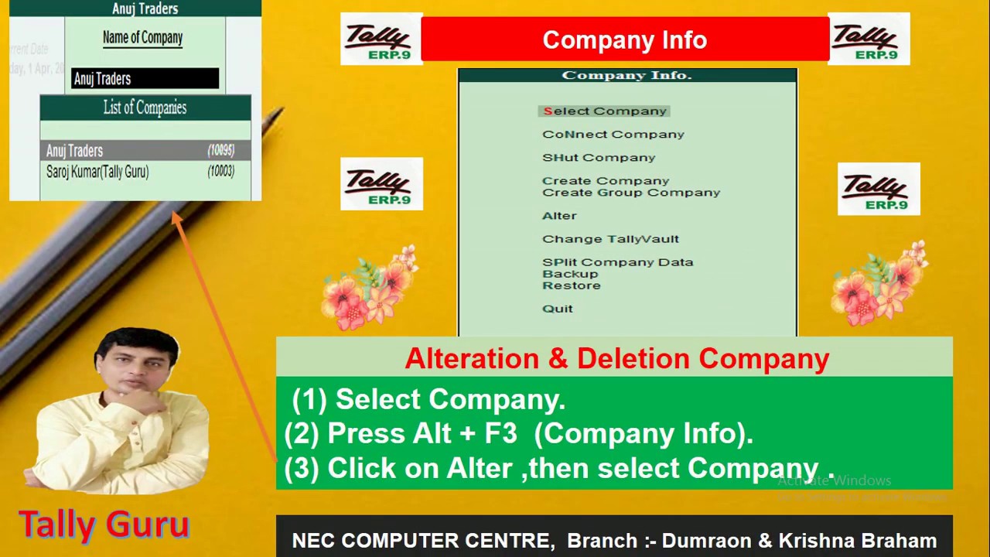
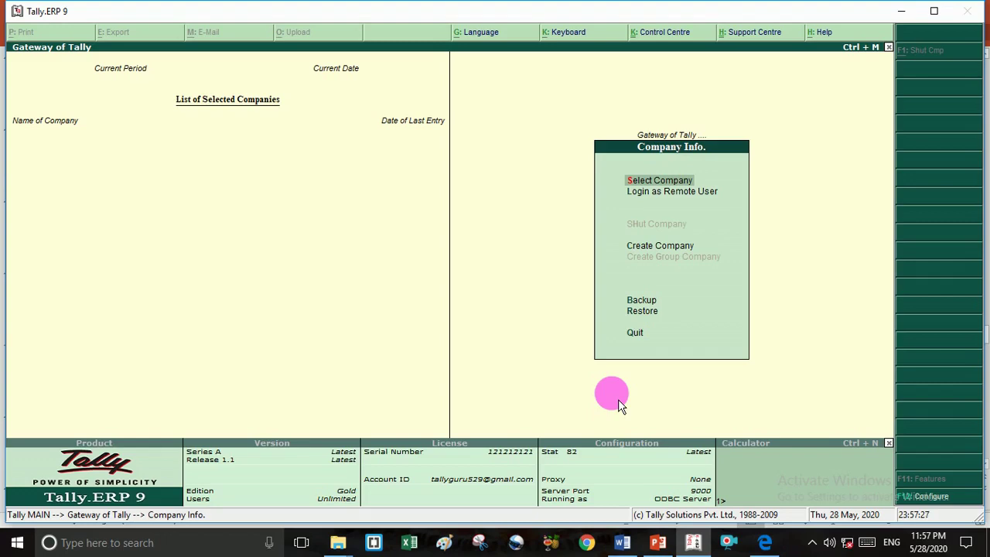
Step: Select Anuj Traders from the list of companies and load it
{"action": "key", "text": "Return"}
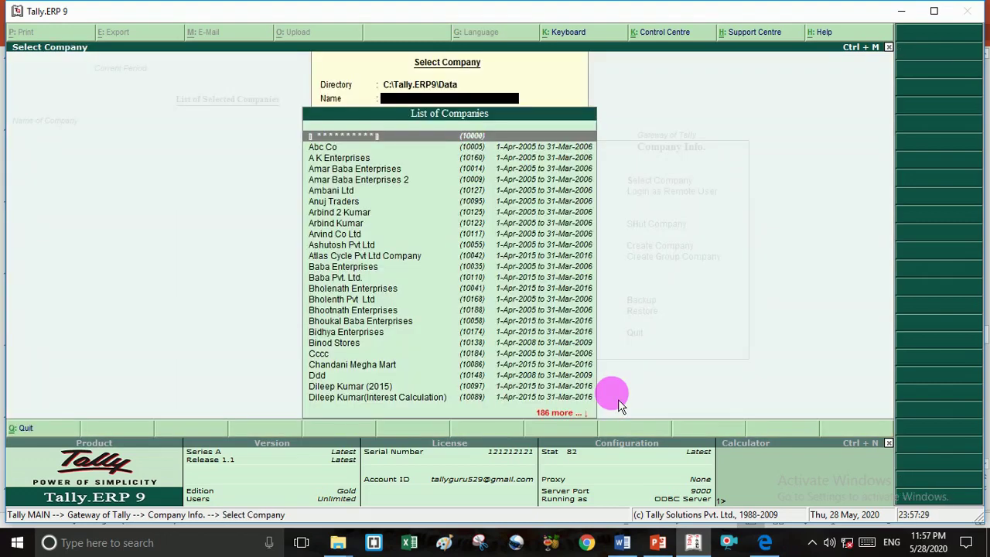
{"action": "key", "text": "Down"}
{"action": "key", "text": "Down"}
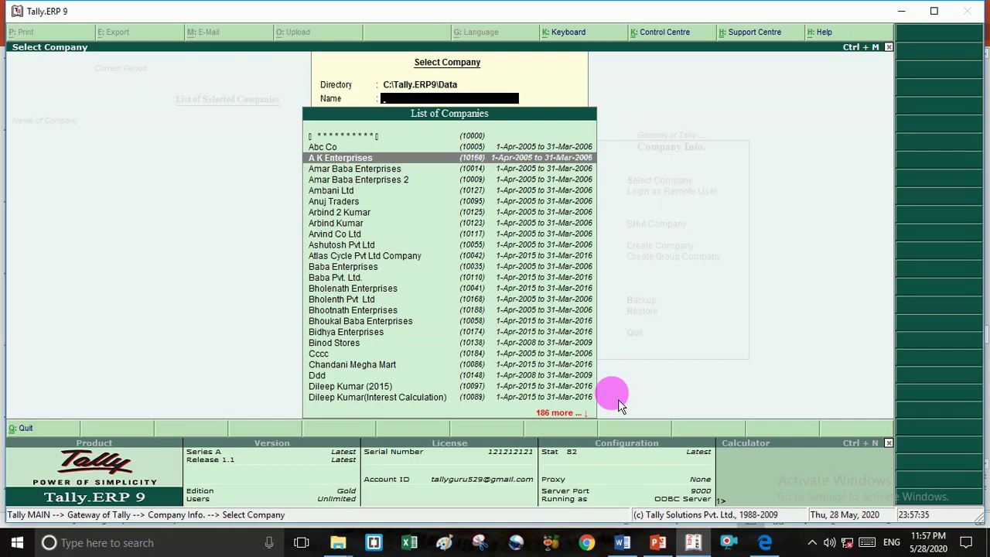
{"action": "key", "text": "Down"}
{"action": "key", "text": "Down"}
{"action": "key", "text": "Down"}
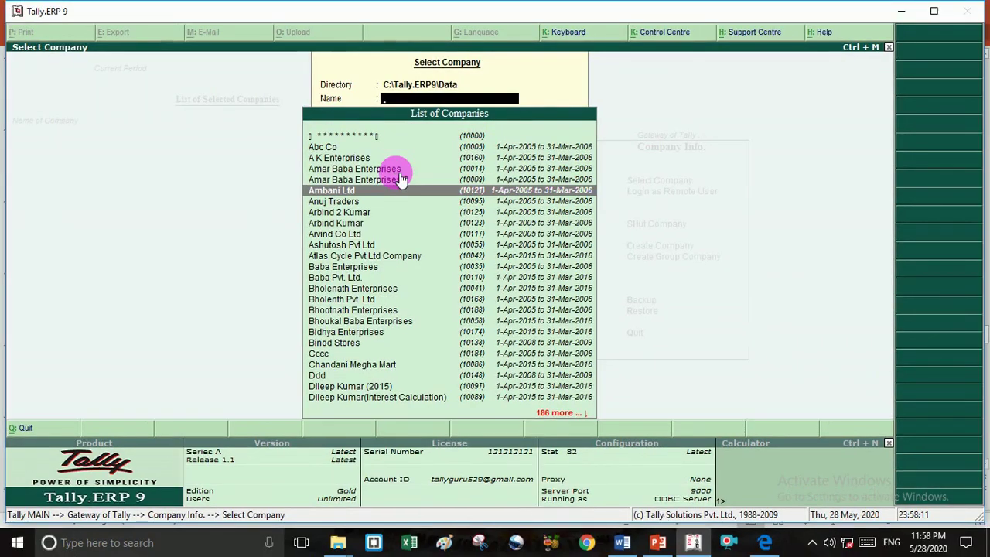
{"action": "left_click", "coordinate": [334, 203]}
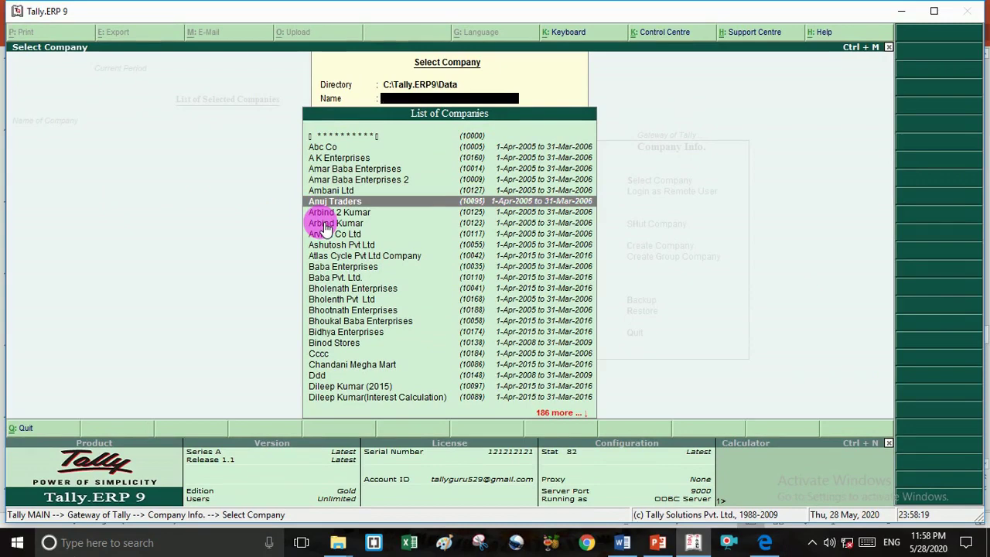
{"action": "key", "text": "Return"}
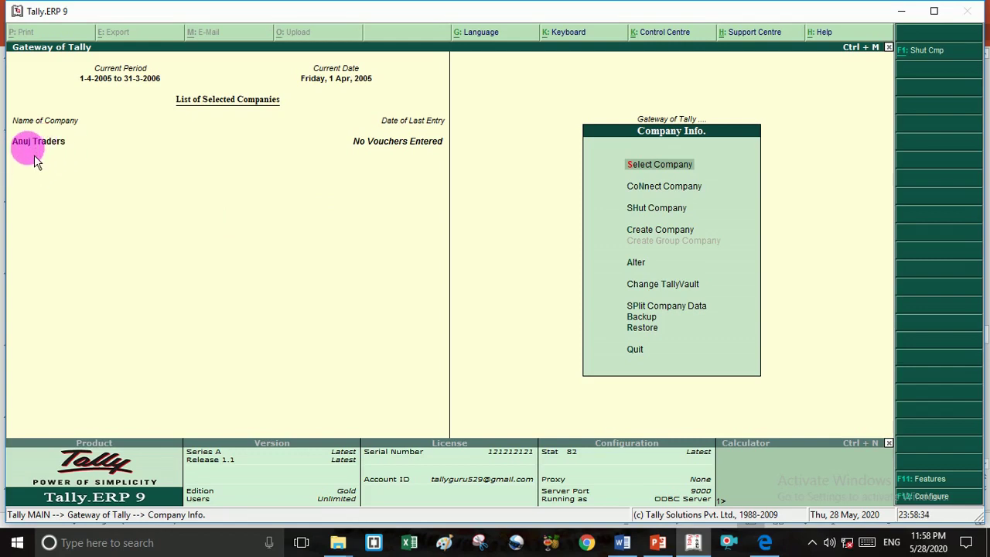
Step: Open the loaded company Anuj Traders for alteration from Company Info
{"action": "key", "text": "Down"}
{"action": "key", "text": "Down"}
{"action": "key", "text": "Down"}
{"action": "key", "text": "Down"}
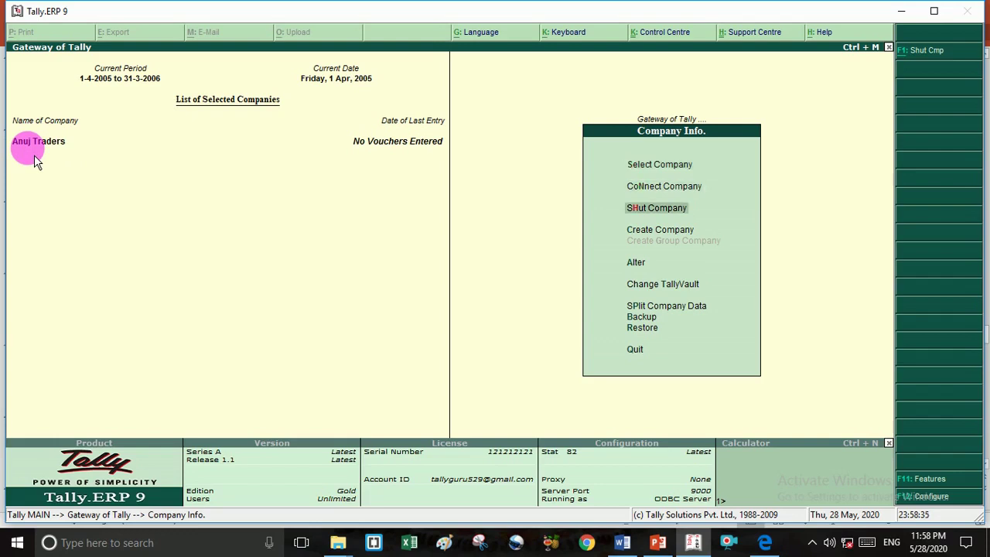
{"action": "key", "text": "Return"}
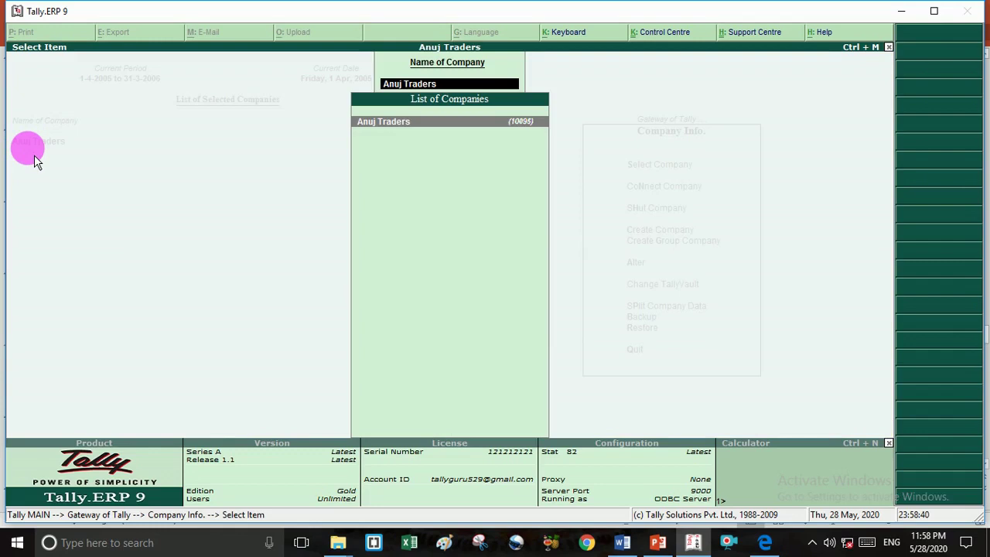
{"action": "key", "text": "Return"}
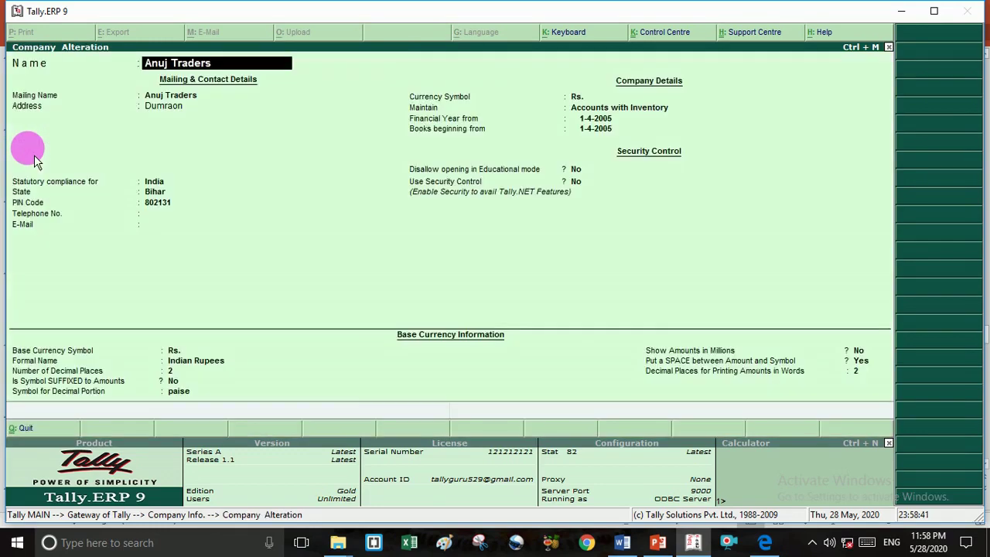
Step: Advance through the mailing and company details of Anuj Traders to the Security Control settings
{"action": "key", "text": "Return"}
{"action": "key", "text": "Return"}
{"action": "key", "text": "Return"}
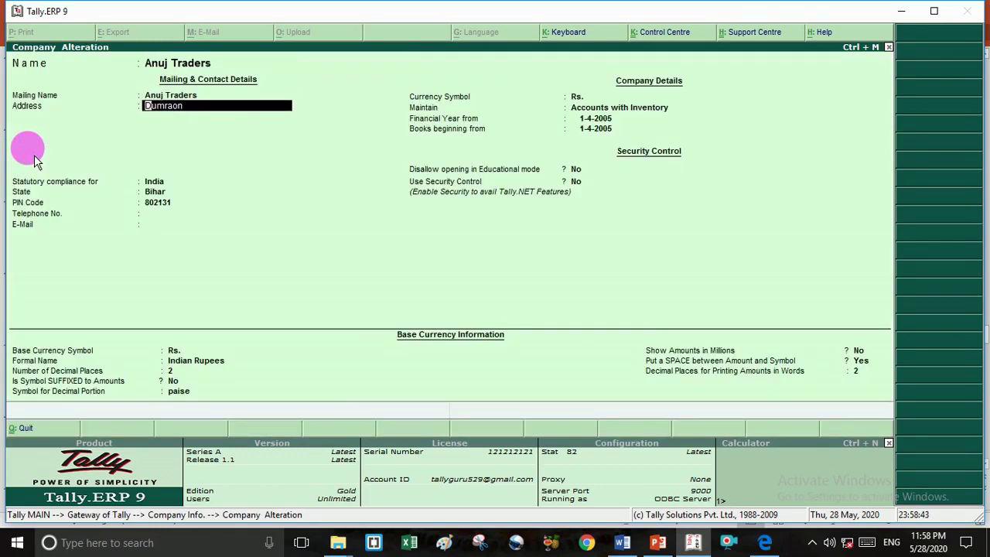
{"action": "key", "text": "Return"}
{"action": "key", "text": "Return"}
{"action": "key", "text": "Return"}
{"action": "key", "text": "Return"}
{"action": "key", "text": "Return"}
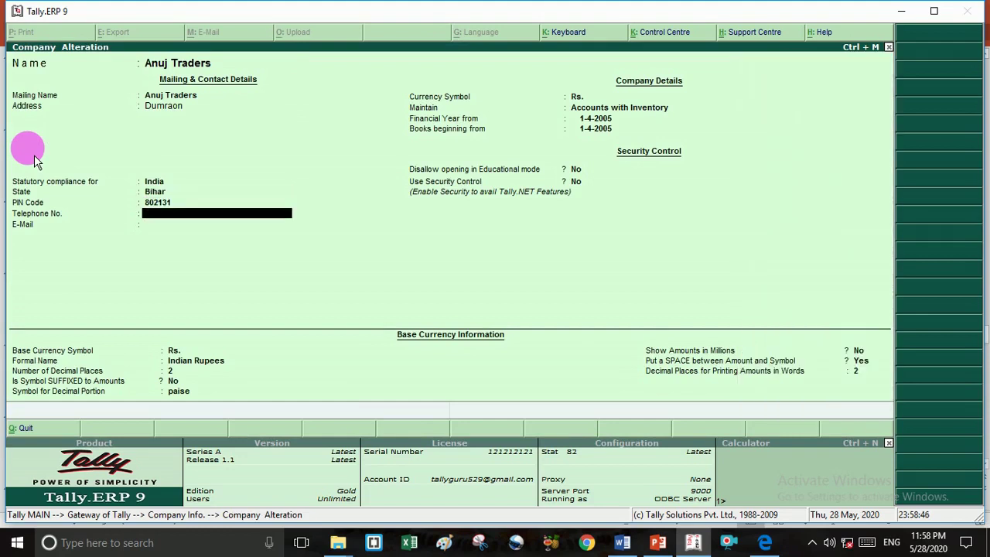
{"action": "key", "text": "Return"}
{"action": "key", "text": "Return"}
{"action": "key", "text": "Return"}
{"action": "key", "text": "Return"}
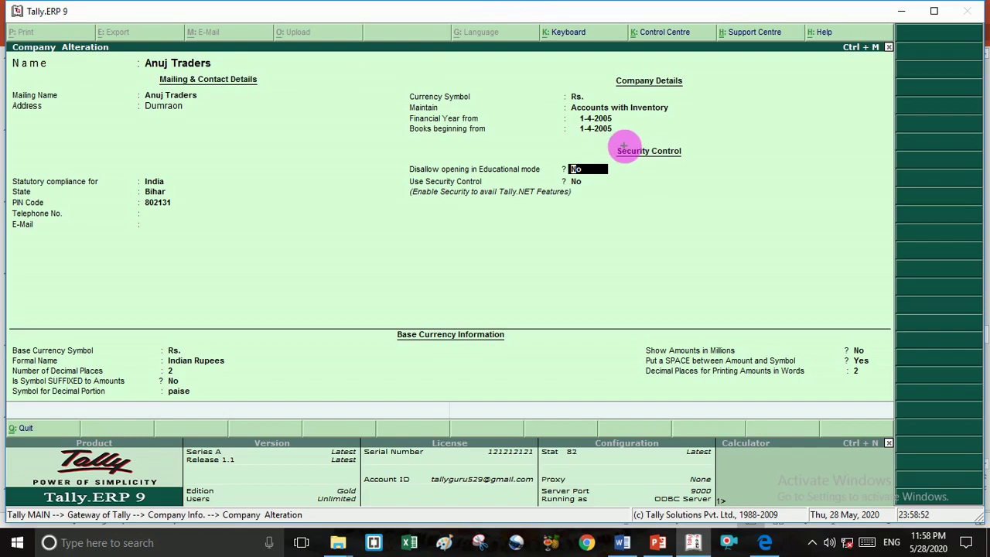
{"action": "mouse_move", "coordinate": [619, 146]}
{"action": "left_mouse_down"}
{"action": "mouse_move", "coordinate": [613, 154]}
{"action": "mouse_move", "coordinate": [632, 161]}
{"action": "mouse_move", "coordinate": [696, 156]}
{"action": "mouse_move", "coordinate": [674, 130]}
{"action": "mouse_move", "coordinate": [616, 148]}
{"action": "left_mouse_up"}
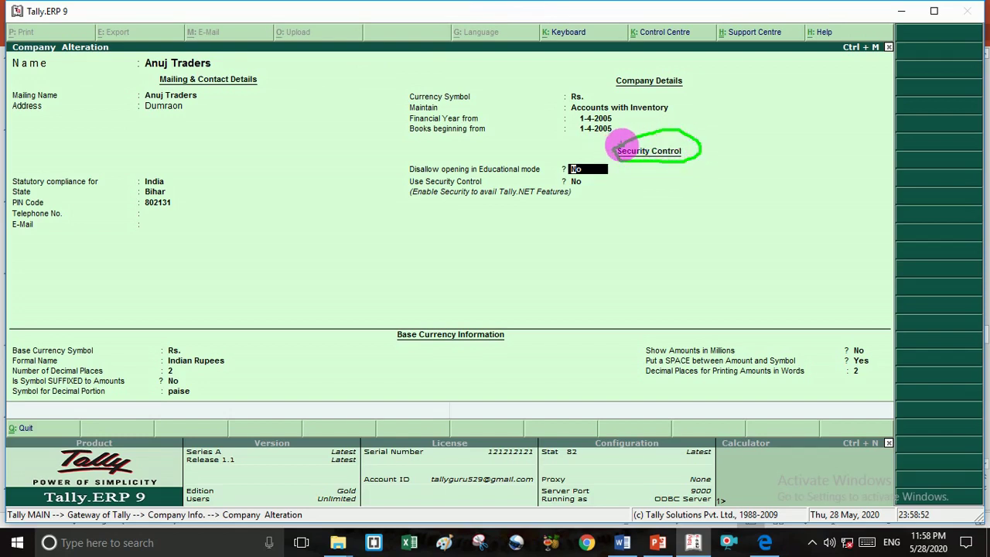
{"action": "key", "text": "Escape"}
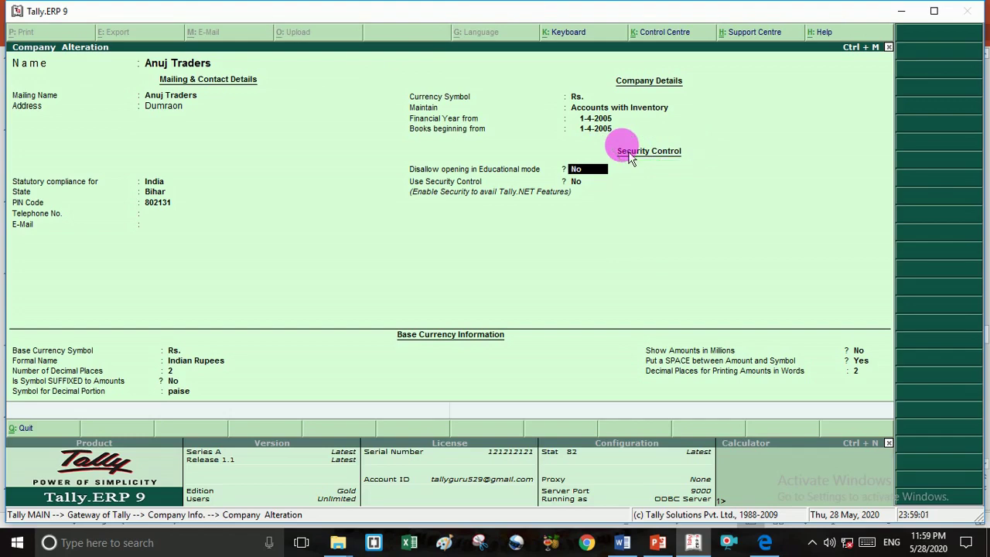
{"action": "key", "text": "ctrl+1"}
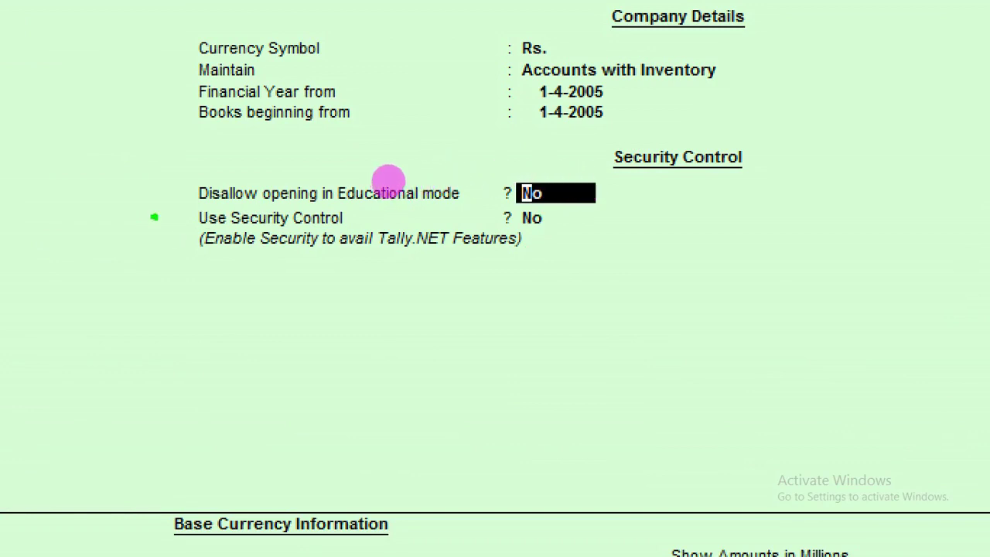
{"action": "mouse_move", "coordinate": [154, 218]}
{"action": "left_mouse_down"}
{"action": "mouse_move", "coordinate": [172, 236]}
{"action": "mouse_move", "coordinate": [215, 219]}
{"action": "left_mouse_up"}
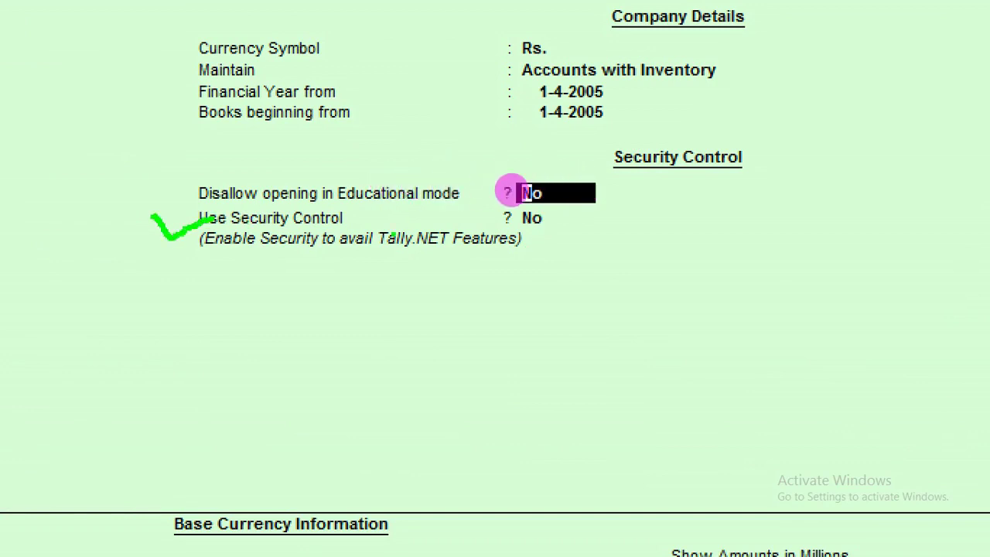
{"action": "left_click_drag", "start_coordinate": [403, 225], "coordinate": [454, 225]}
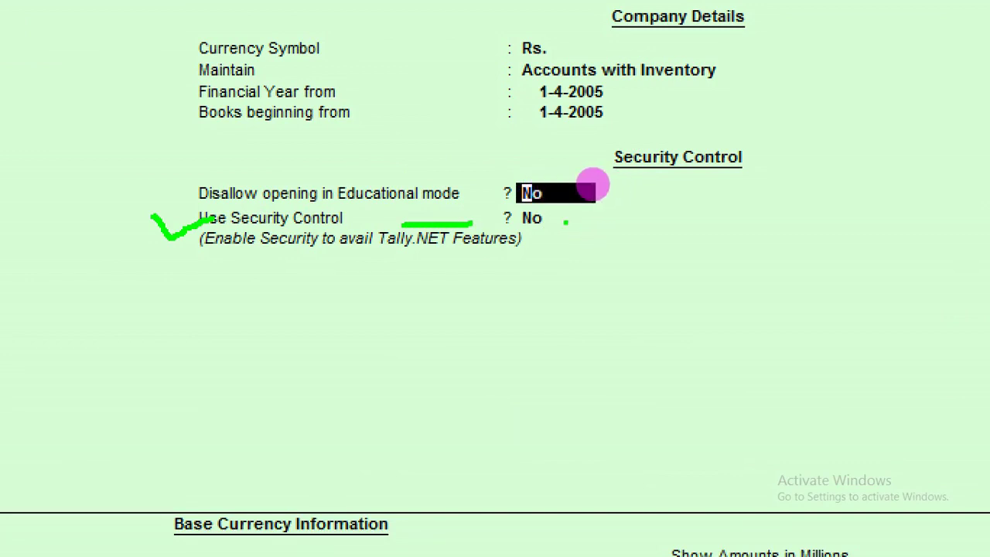
{"action": "mouse_move", "coordinate": [592, 184]}
{"action": "left_mouse_down"}
{"action": "mouse_move", "coordinate": [603, 188]}
{"action": "mouse_move", "coordinate": [599, 203]}
{"action": "mouse_move", "coordinate": [625, 192]}
{"action": "mouse_move", "coordinate": [619, 177]}
{"action": "mouse_move", "coordinate": [614, 193]}
{"action": "mouse_move", "coordinate": [637, 175]}
{"action": "mouse_move", "coordinate": [652, 183]}
{"action": "mouse_move", "coordinate": [643, 197]}
{"action": "left_mouse_up"}
{"action": "left_click", "coordinate": [630, 195]}
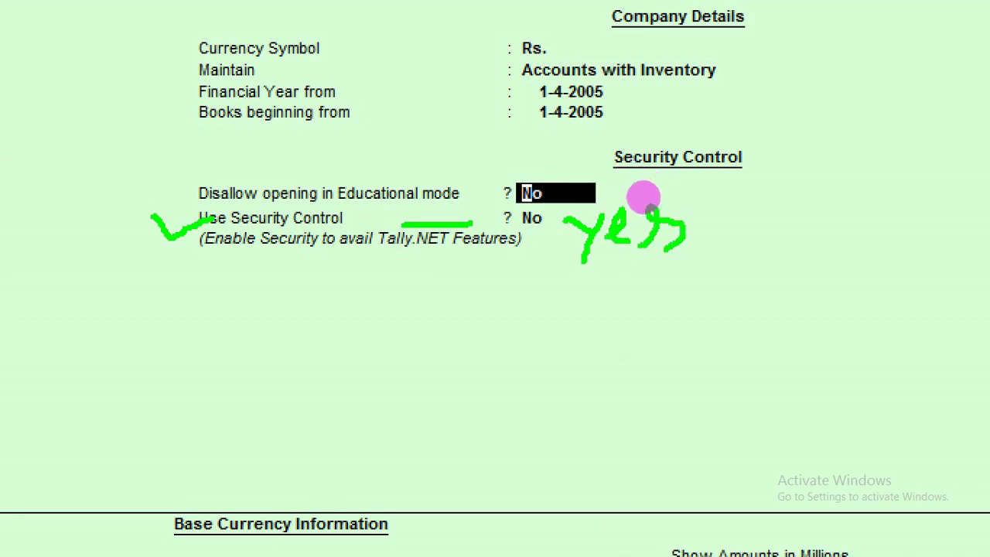
{"action": "mouse_move", "coordinate": [586, 210]}
{"action": "left_mouse_down"}
{"action": "mouse_move", "coordinate": [676, 190]}
{"action": "mouse_move", "coordinate": [641, 215]}
{"action": "left_mouse_up"}
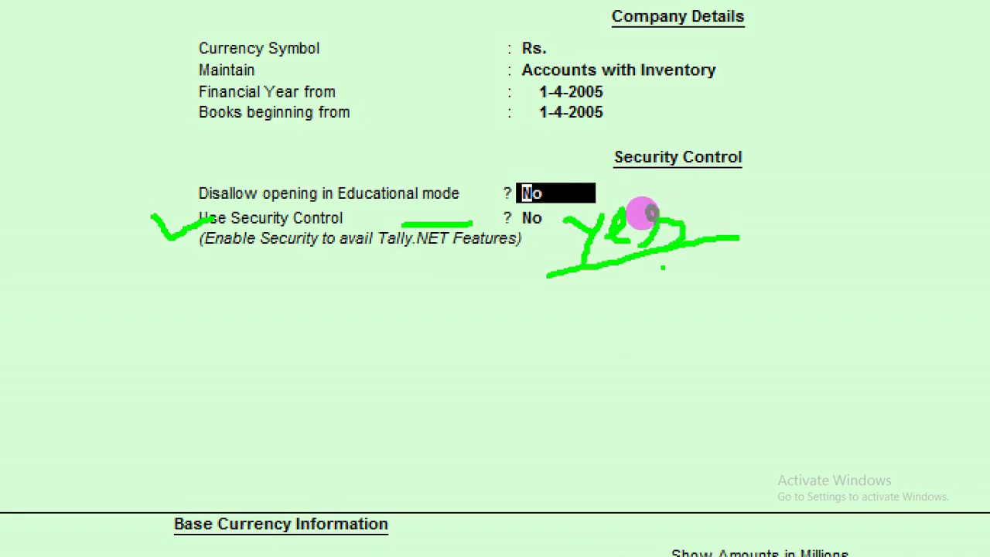
{"action": "left_click_drag", "start_coordinate": [740, 238], "coordinate": [546, 275]}
{"action": "key", "text": "Escape"}
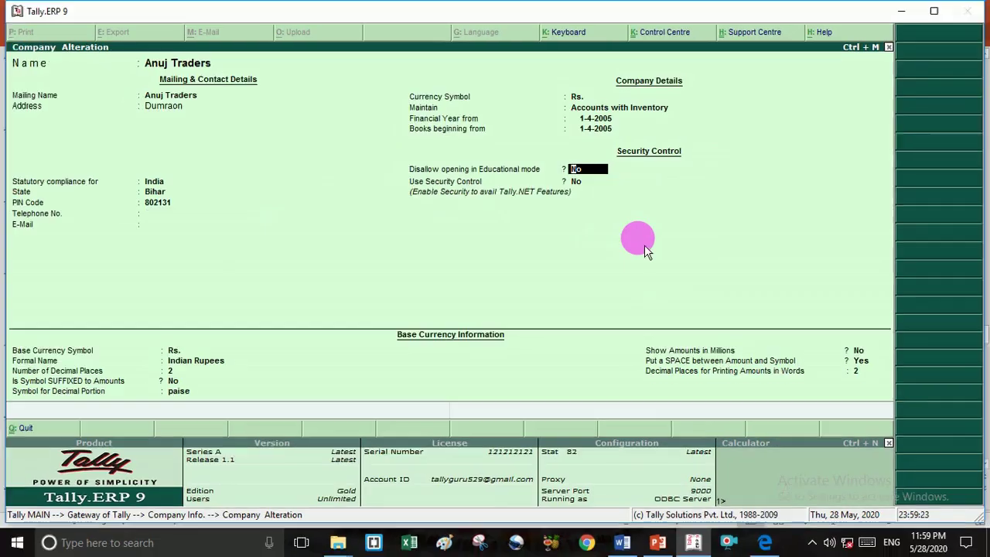
Step: Set Use Security Control to Yes for Anuj Traders and enter the administrator's name
{"action": "key", "text": "Return"}
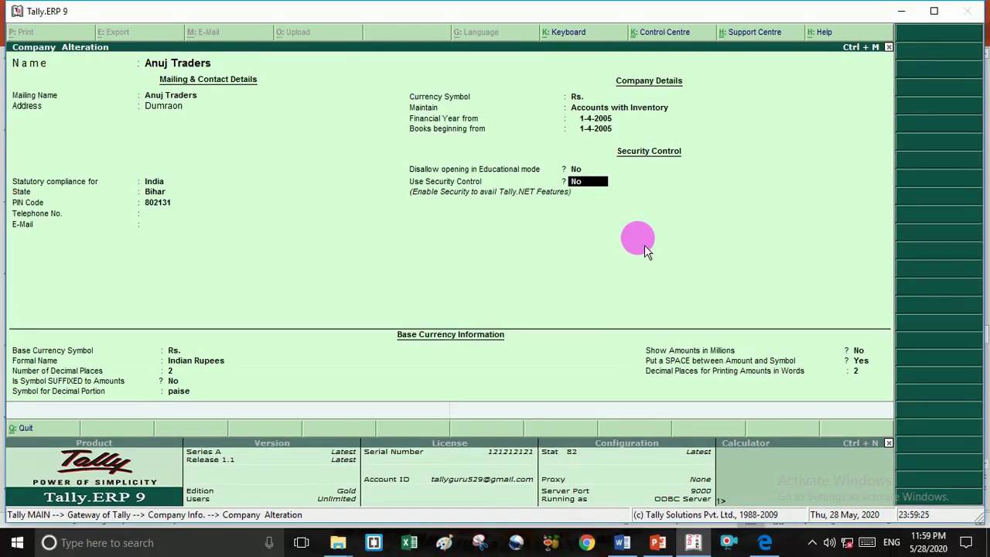
{"action": "type", "text": "y"}
{"action": "key", "text": "Return"}
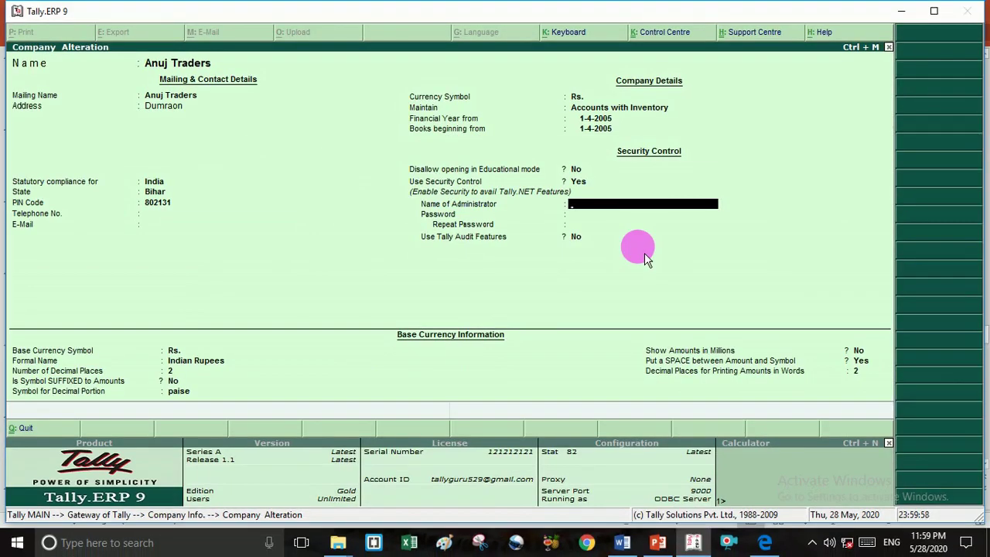
{"action": "type", "text": "guru"}
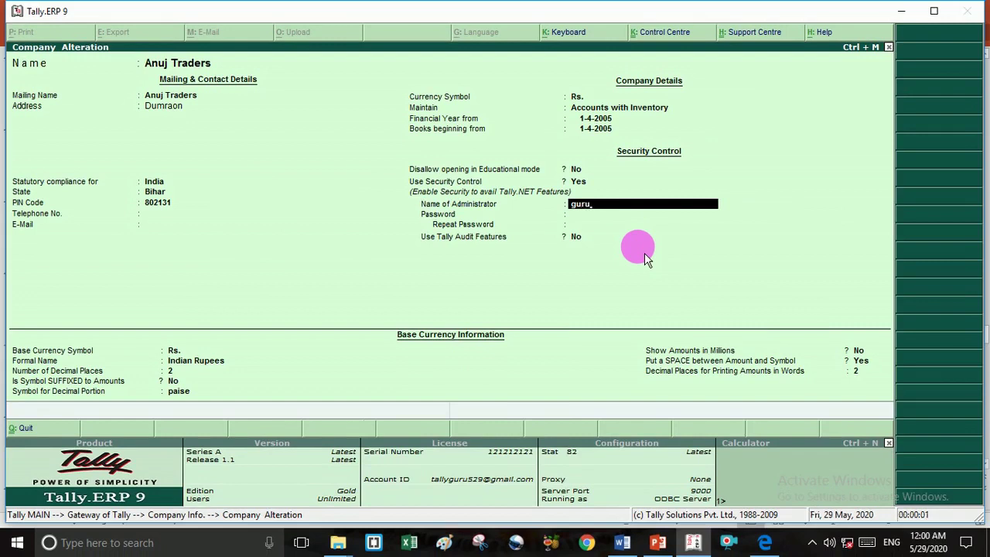
{"action": "key", "text": "BackSpace"}
{"action": "key", "text": "BackSpace"}
{"action": "key", "text": "BackSpace"}
{"action": "key", "text": "BackSpace"}
{"action": "type", "text": "guru"}
{"action": "key", "text": "Return"}
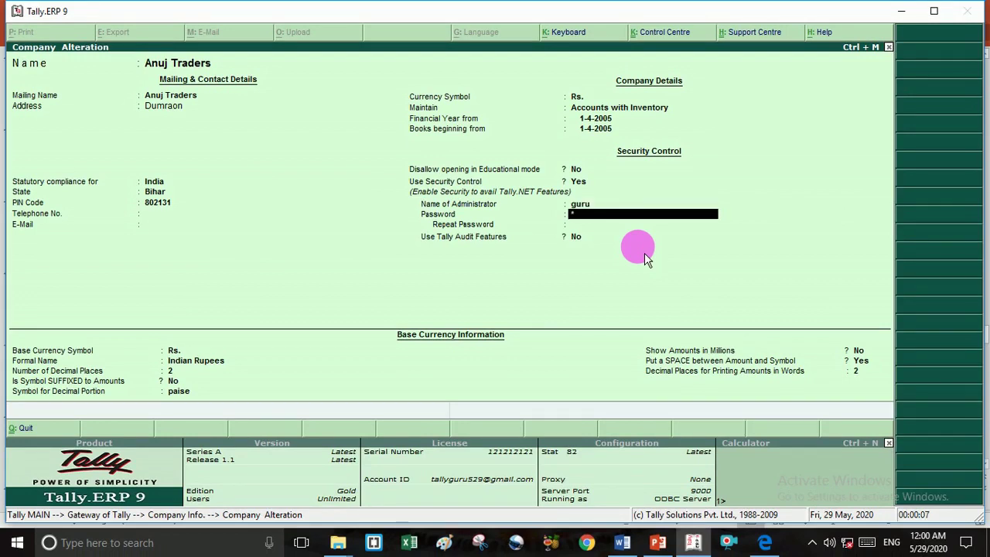
Step: Enter and repeat the administrator password for the company, and acknowledge the warning about forgotten passwords
{"action": "key", "text": "Return"}
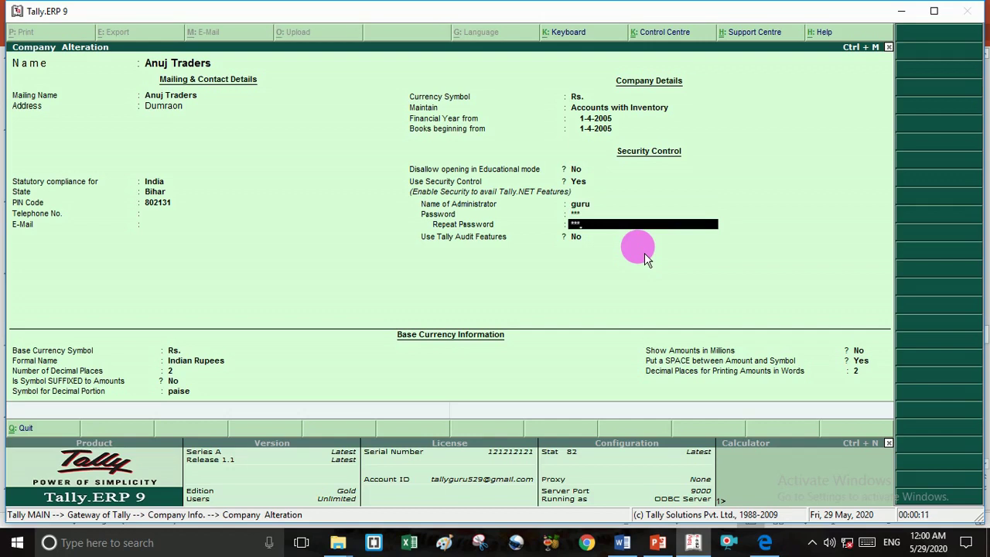
{"action": "key", "text": "Return"}
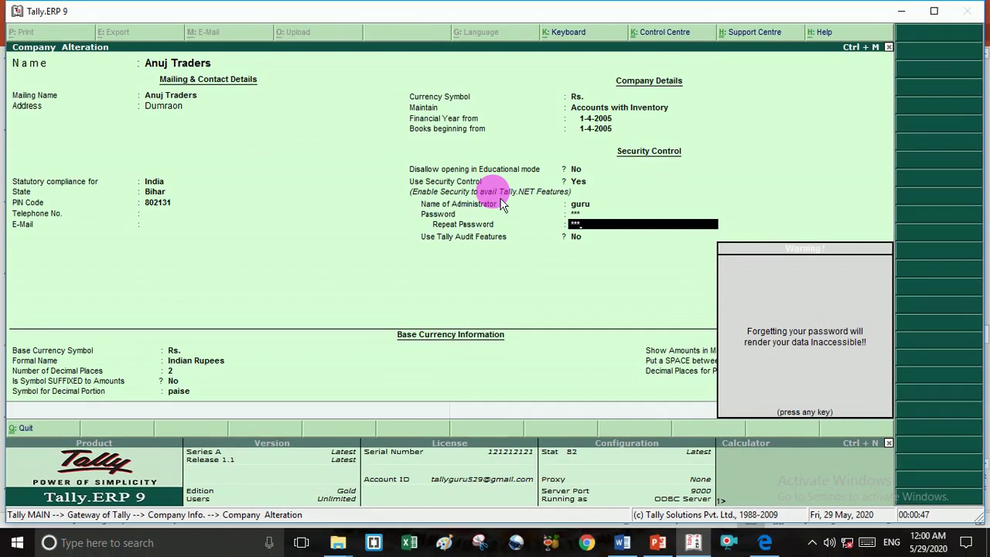
{"action": "key", "text": "Return"}
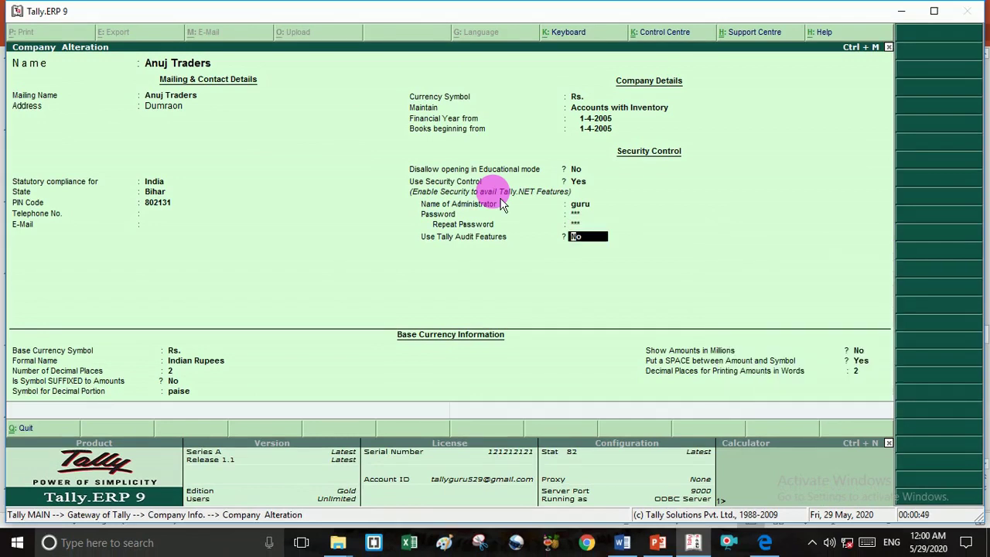
Step: Accept the audit and base currency settings as they stand and save the alteration of Anuj Traders
{"action": "key", "text": "Return"}
{"action": "key", "text": "Return"}
{"action": "key", "text": "Return"}
{"action": "key", "text": "Return"}
{"action": "key", "text": "Return"}
{"action": "key", "text": "Return"}
{"action": "key", "text": "Return"}
{"action": "key", "text": "Return"}
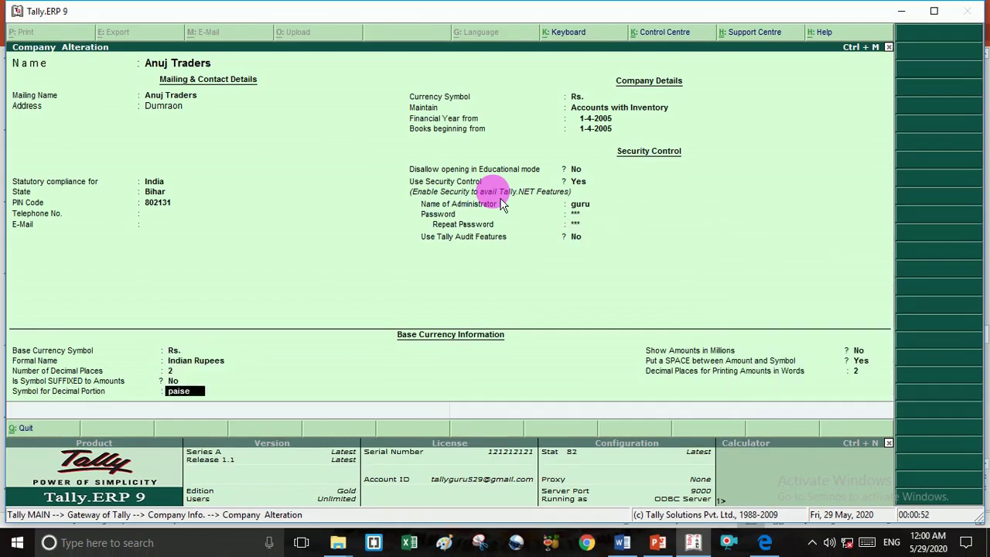
{"action": "key", "text": "Return"}
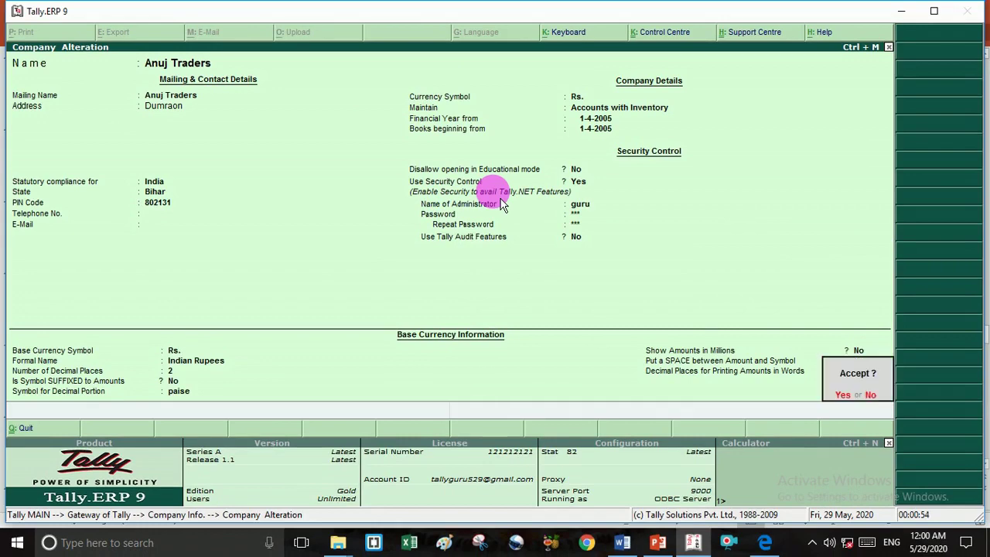
{"action": "key", "text": "Return"}
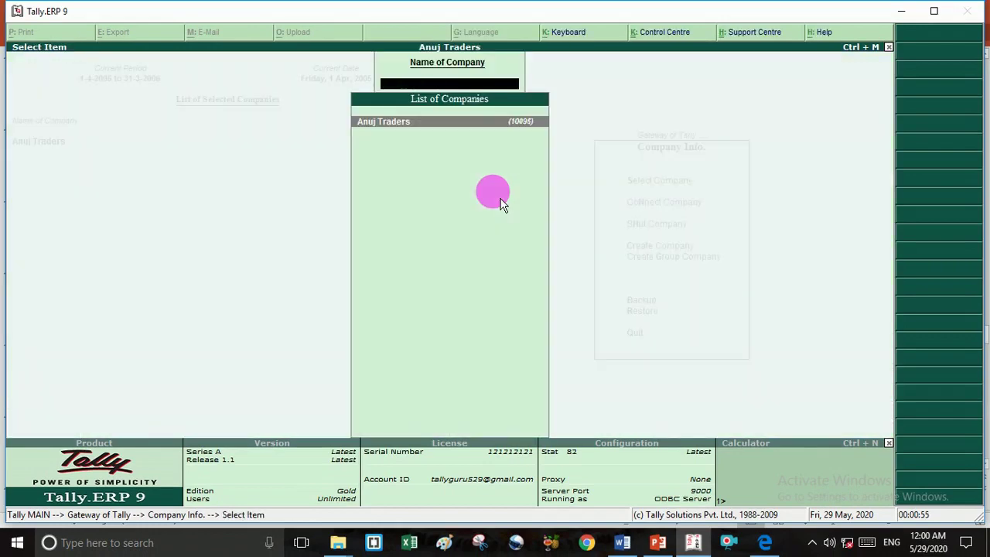
Step: Go back to the Gateway of Tally and shut Anuj Traders
{"action": "key", "text": "Escape"}
{"action": "key", "text": "Escape"}
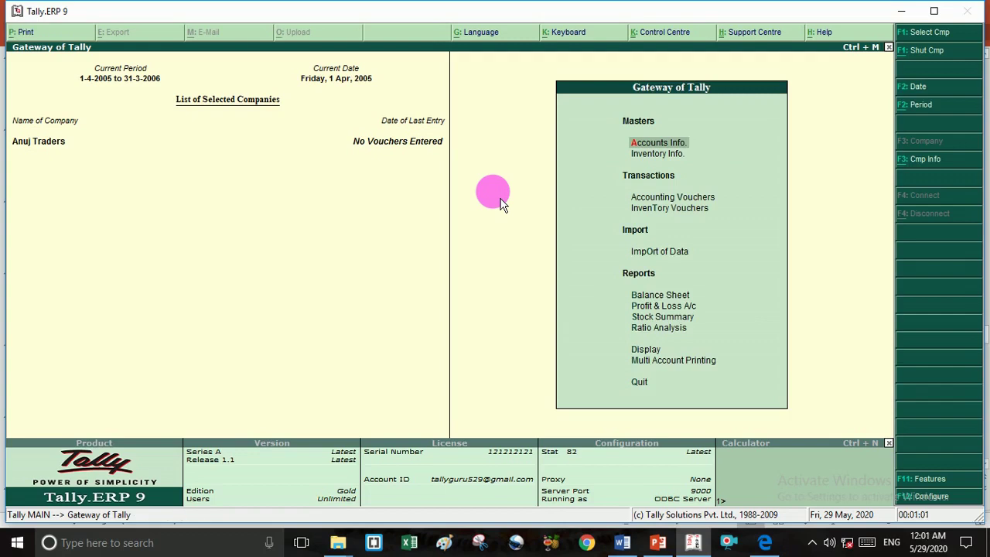
{"action": "key", "text": "alt+F1"}
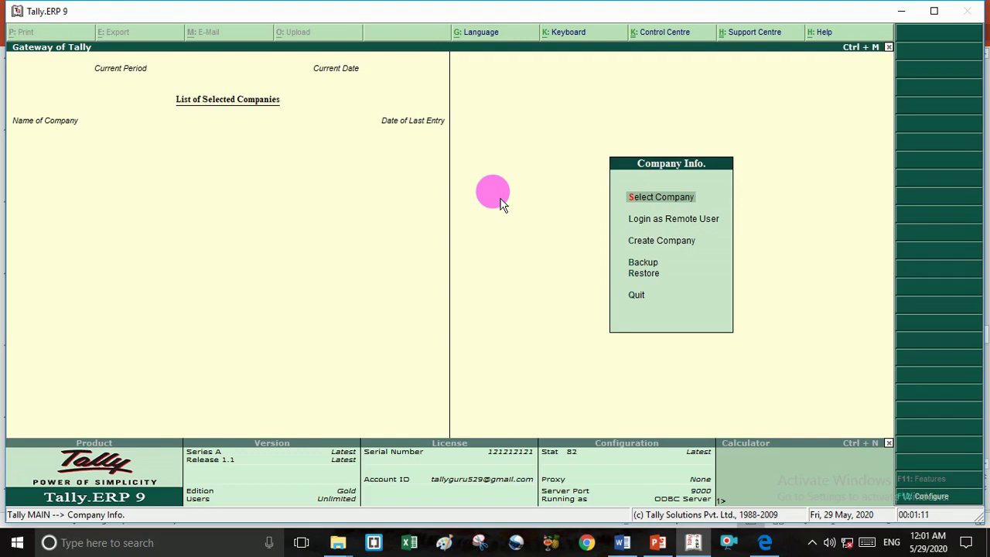
Step: Select Anuj Traders from the list of companies to load
{"action": "key", "text": "Return"}
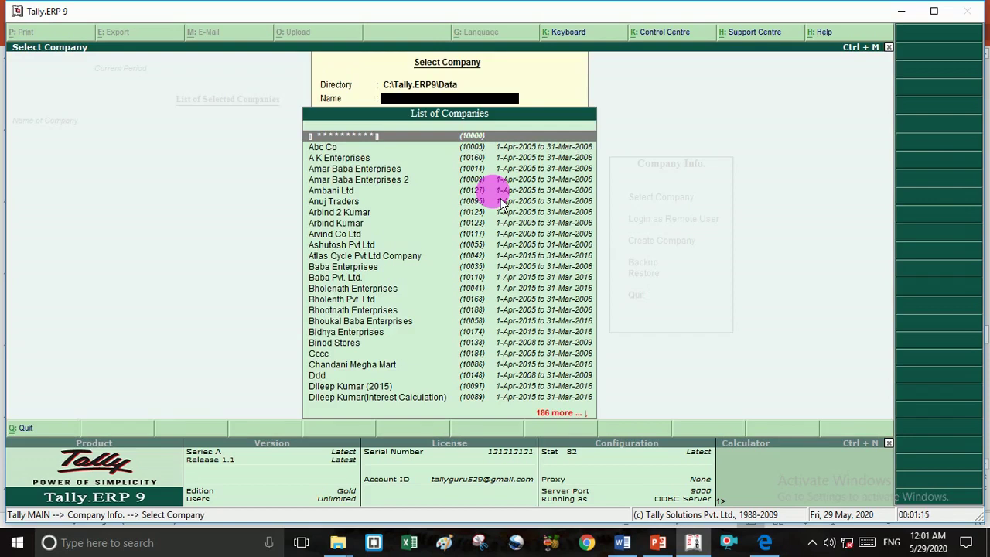
{"action": "type", "text": "A"}
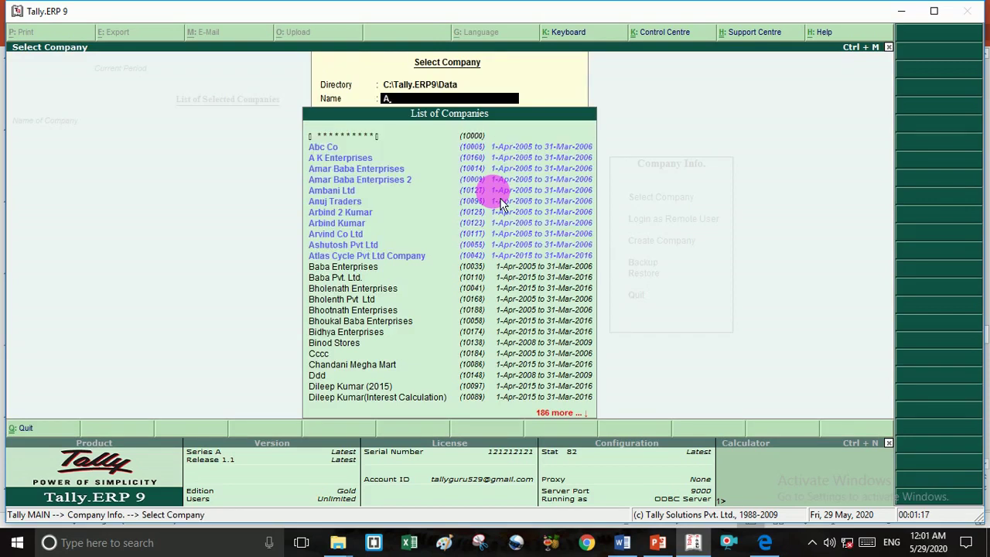
{"action": "key", "text": "Down"}
{"action": "key", "text": "Down"}
{"action": "key", "text": "Down"}
{"action": "key", "text": "Down"}
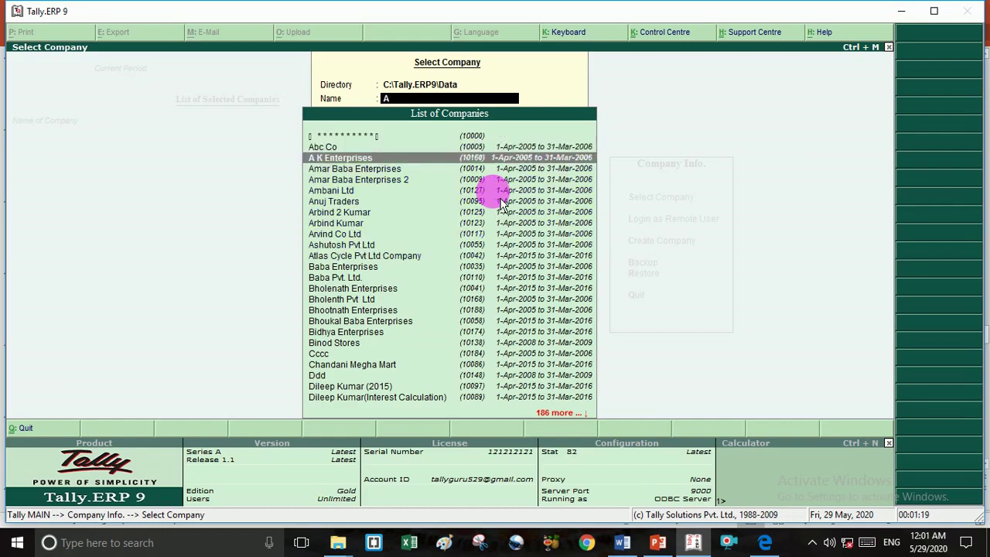
{"action": "key", "text": "Down"}
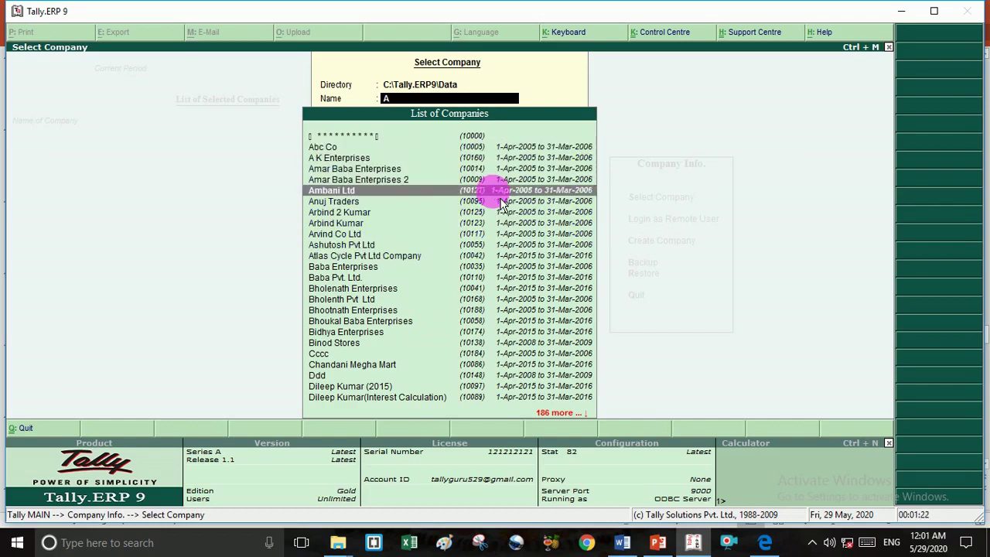
{"action": "key", "text": "Down"}
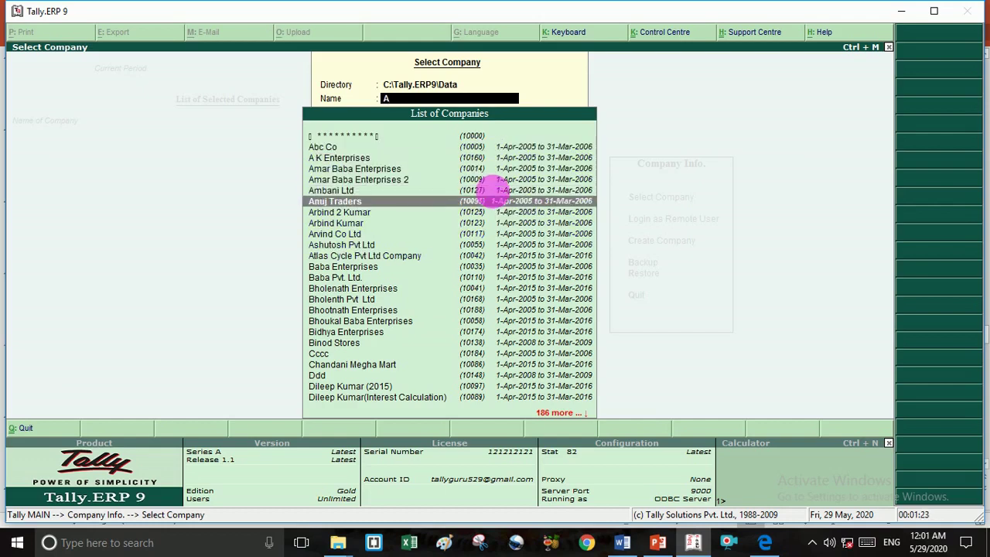
{"action": "key", "text": "Return"}
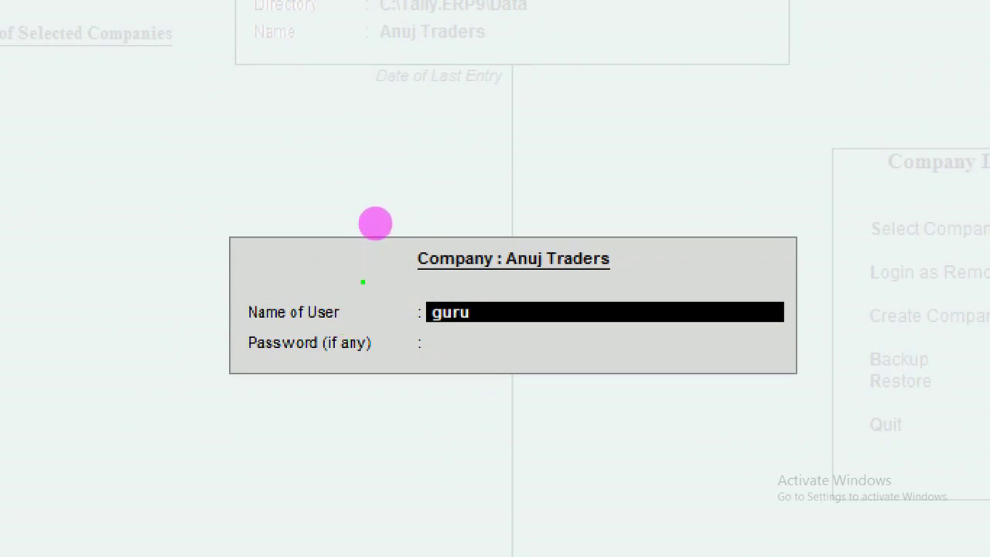
{"action": "mouse_move", "coordinate": [359, 304]}
{"action": "left_mouse_down"}
{"action": "mouse_move", "coordinate": [369, 322]}
{"action": "mouse_move", "coordinate": [464, 290]}
{"action": "left_mouse_up"}
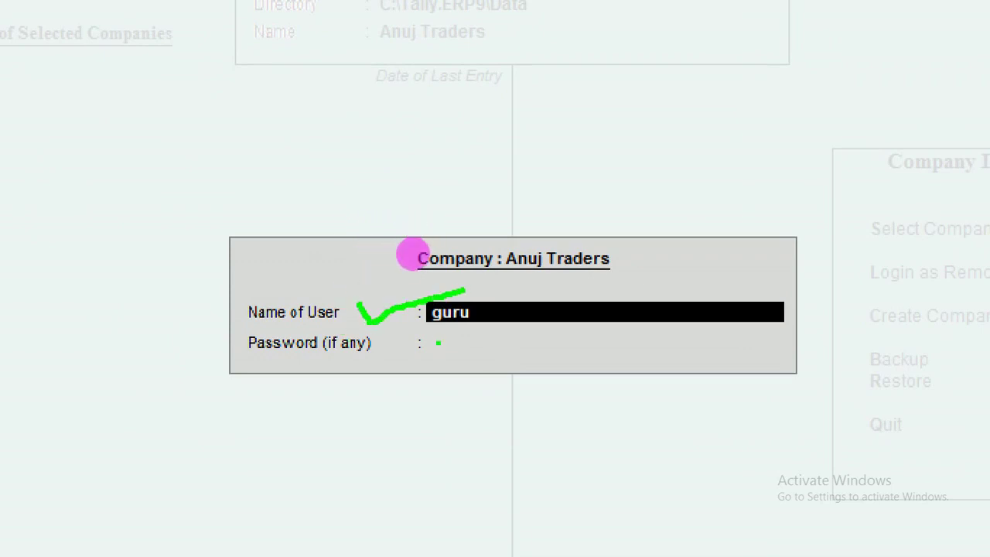
{"action": "left_click_drag", "start_coordinate": [438, 350], "coordinate": [545, 349]}
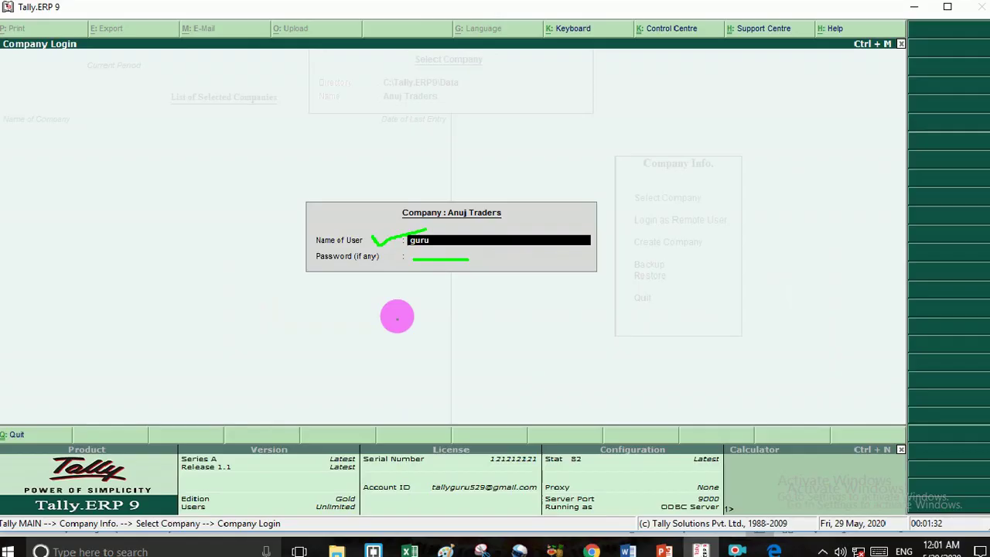
{"action": "key", "text": "Escape"}
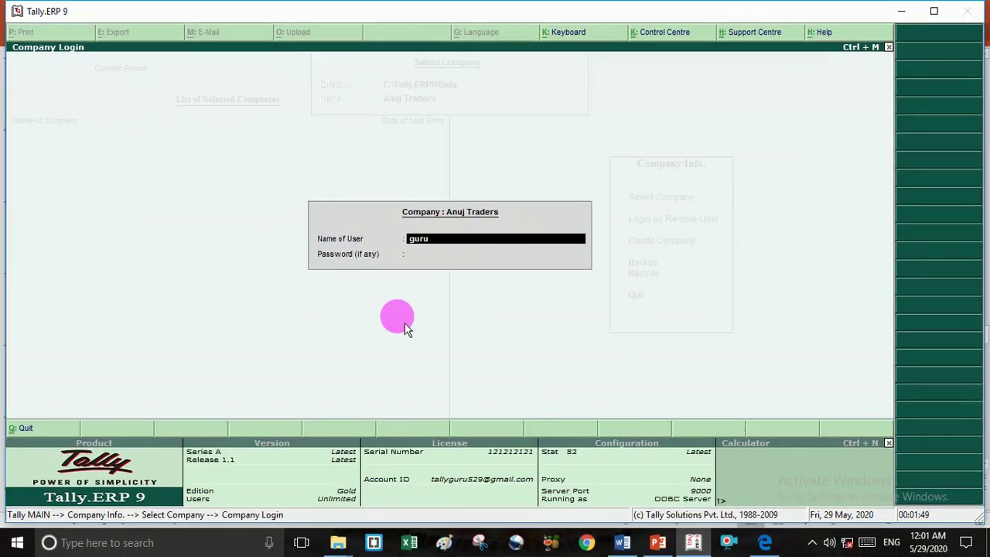
Step: Keep the user name, enter the password to load Anuj Traders, and shut the company again
{"action": "key", "text": "Return"}
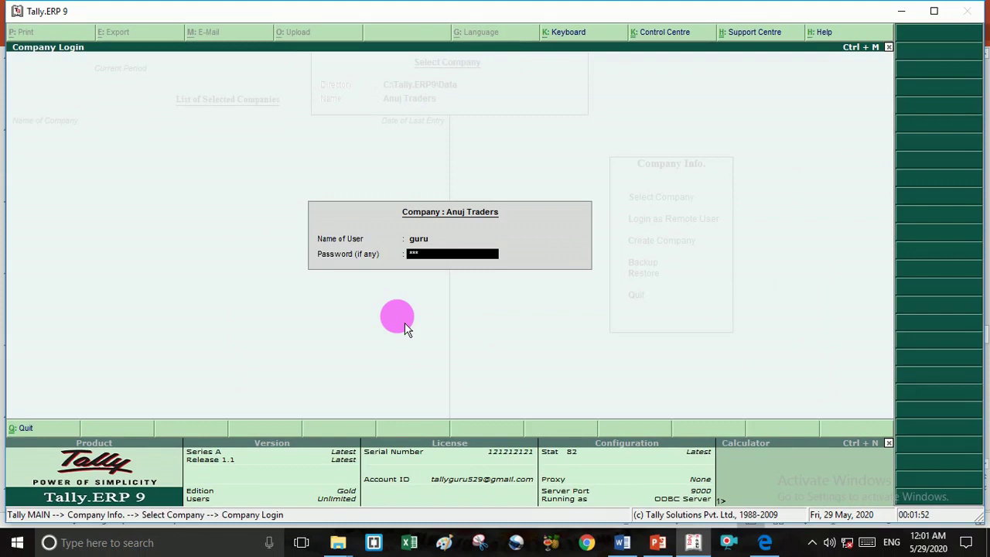
{"action": "key", "text": "Return"}
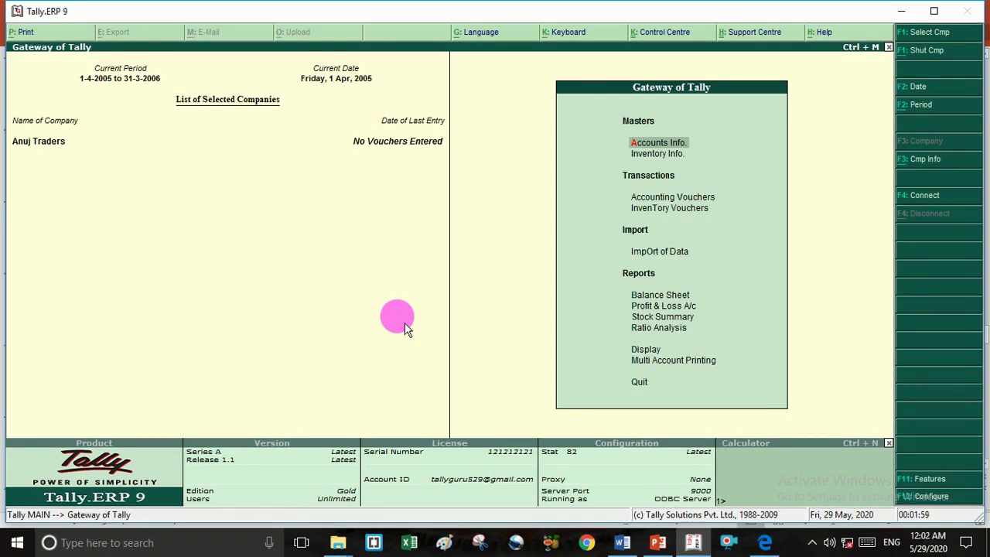
{"action": "key", "text": "alt+F3"}
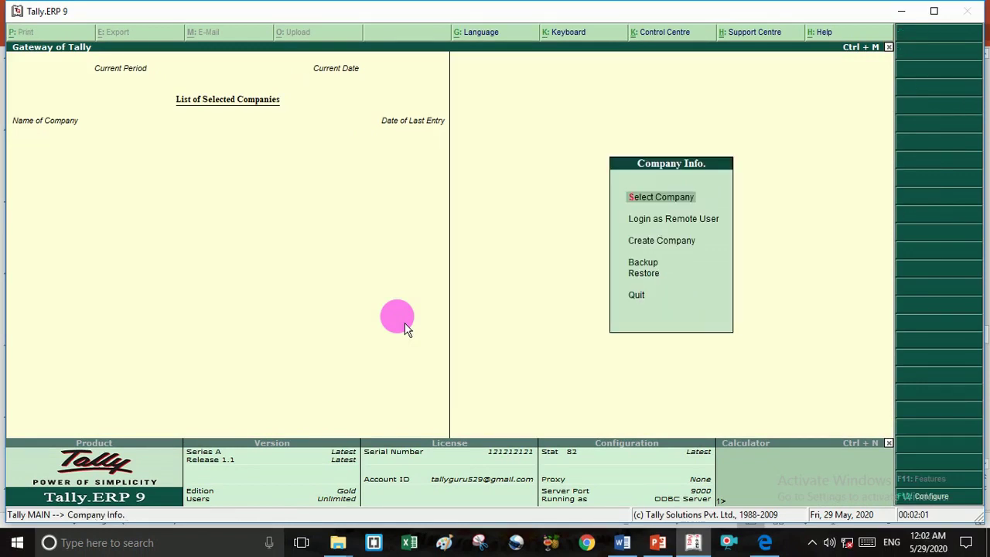
Step: Select Anuj Traders again from the list of companies to bring up its login
{"action": "key", "text": "Return"}
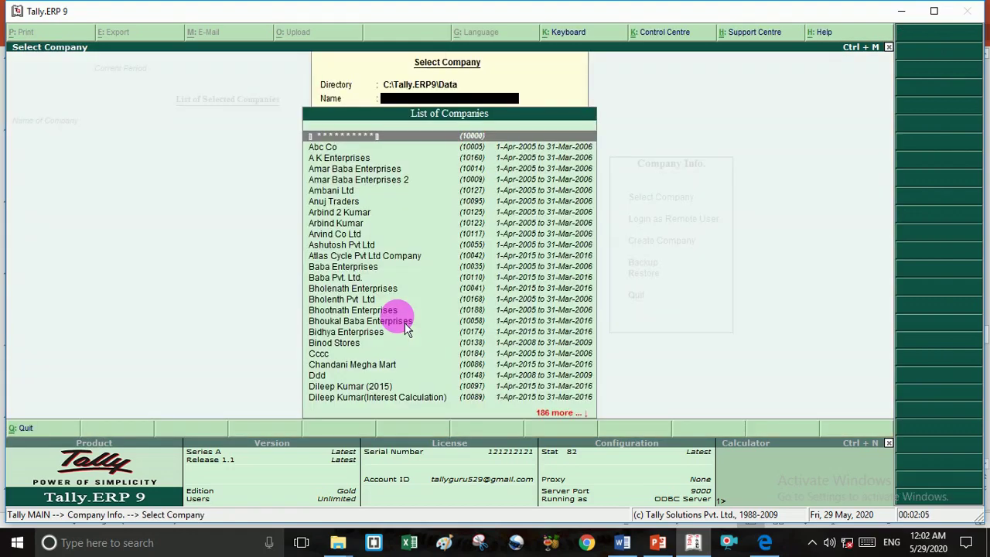
{"action": "key", "text": "Down"}
{"action": "key", "text": "Down"}
{"action": "key", "text": "Down"}
{"action": "key", "text": "Down"}
{"action": "key", "text": "Down"}
{"action": "key", "text": "Down"}
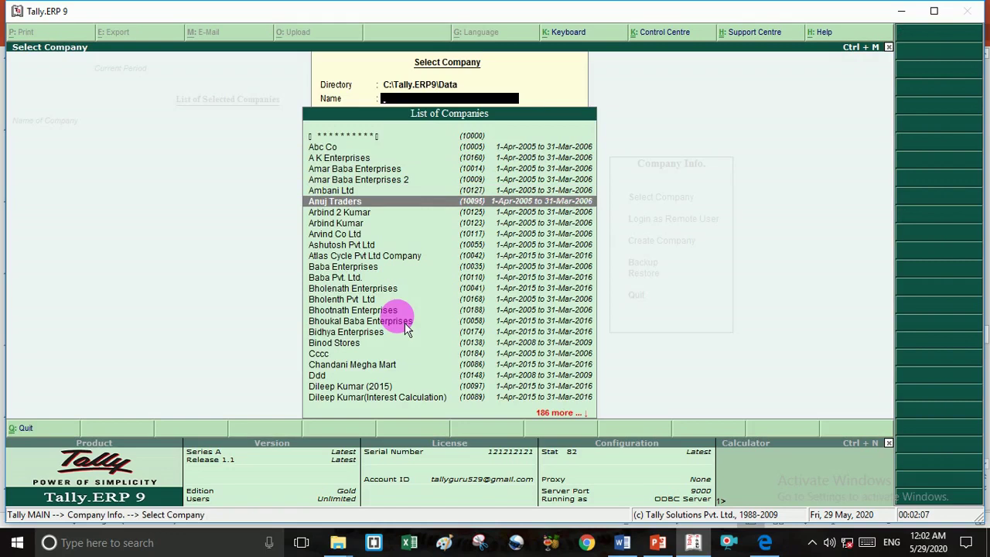
{"action": "key", "text": "Return"}
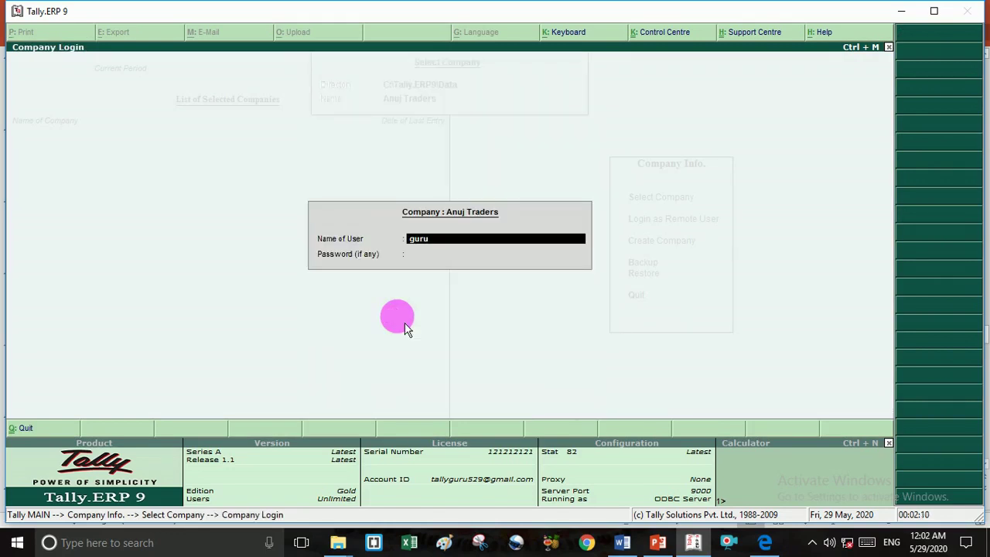
Step: Log in to Anuj Traders by keeping the user name and entering the account password
{"action": "key", "text": "Return"}
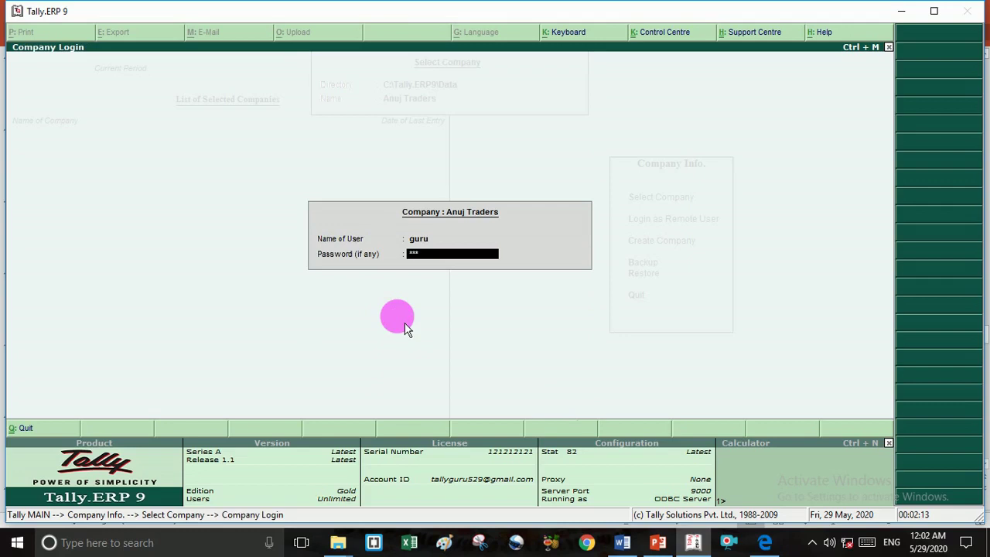
{"action": "key", "text": "BackSpace"}
{"action": "key", "text": "BackSpace"}
{"action": "type", "text": "**"}
{"action": "key", "text": "Return"}
{"action": "key", "text": "Return"}
{"action": "key", "text": "BackSpace"}
{"action": "key", "text": "Return"}
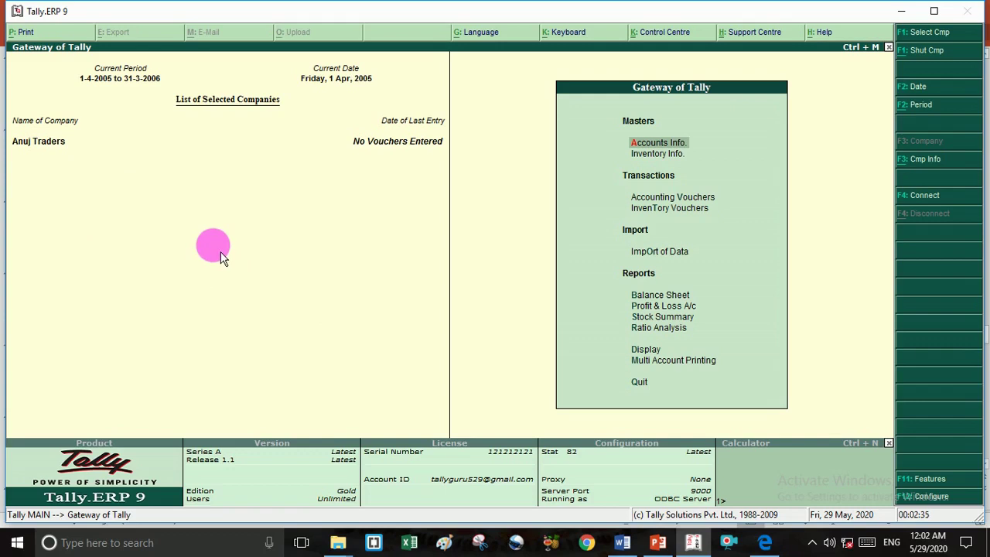
Step: Open the Company Info. options from the Gateway of Tally and go to Create Company
{"action": "key", "text": "alt+F3"}
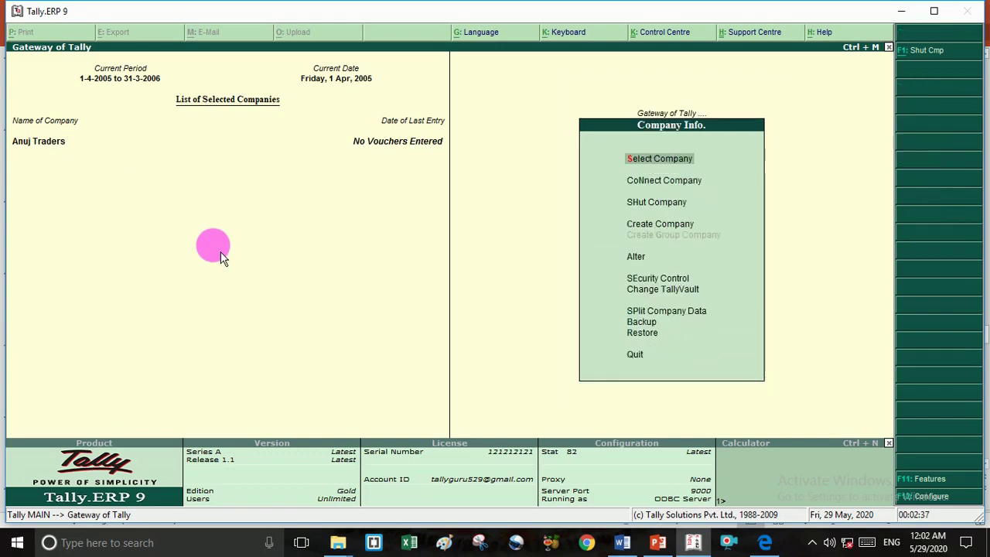
{"action": "key", "text": "Down"}
{"action": "key", "text": "Down"}
{"action": "key", "text": "Down"}
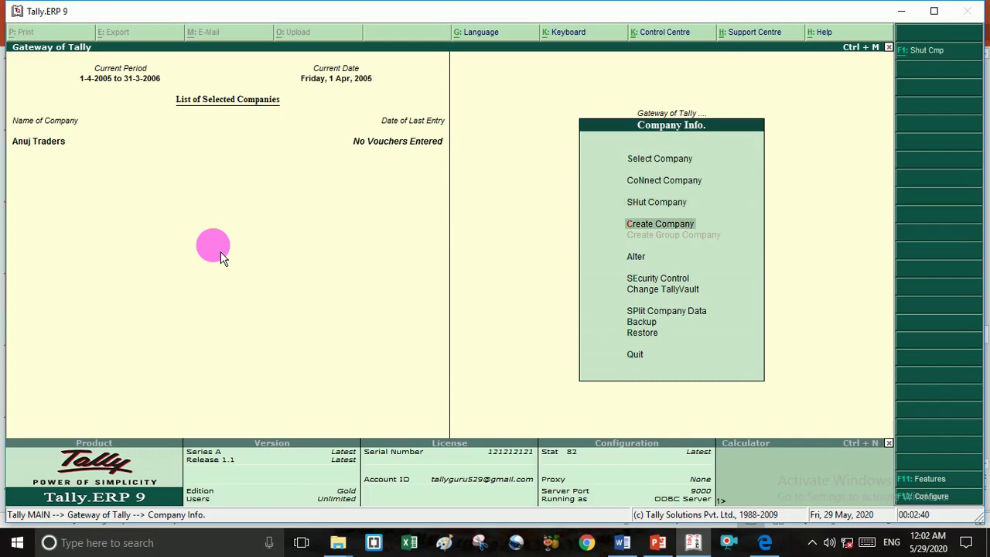
{"action": "key", "text": "Return"}
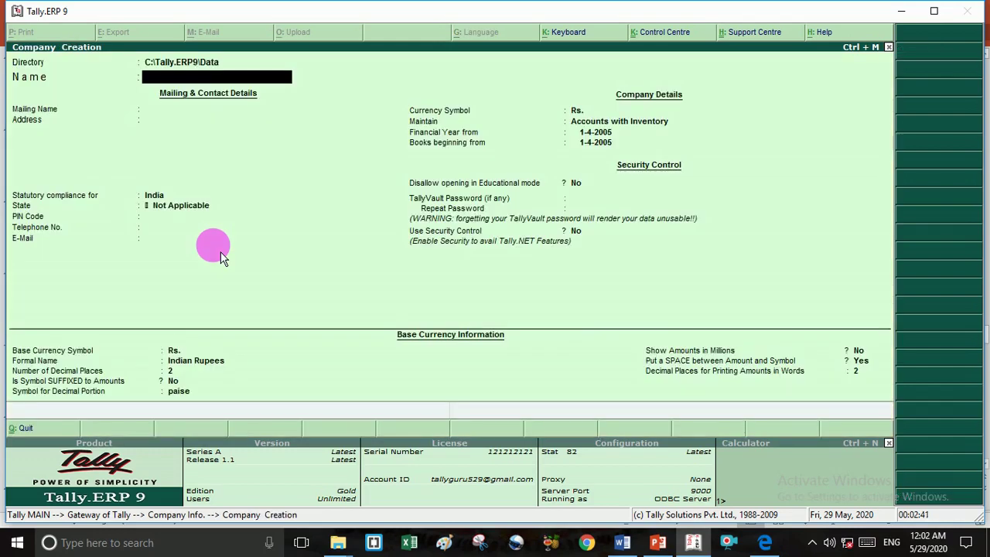
{"action": "type", "text": "A"}
{"action": "key", "text": "BackSpace"}
{"action": "key", "text": "BackSpace"}
{"action": "type", "text": "x"}
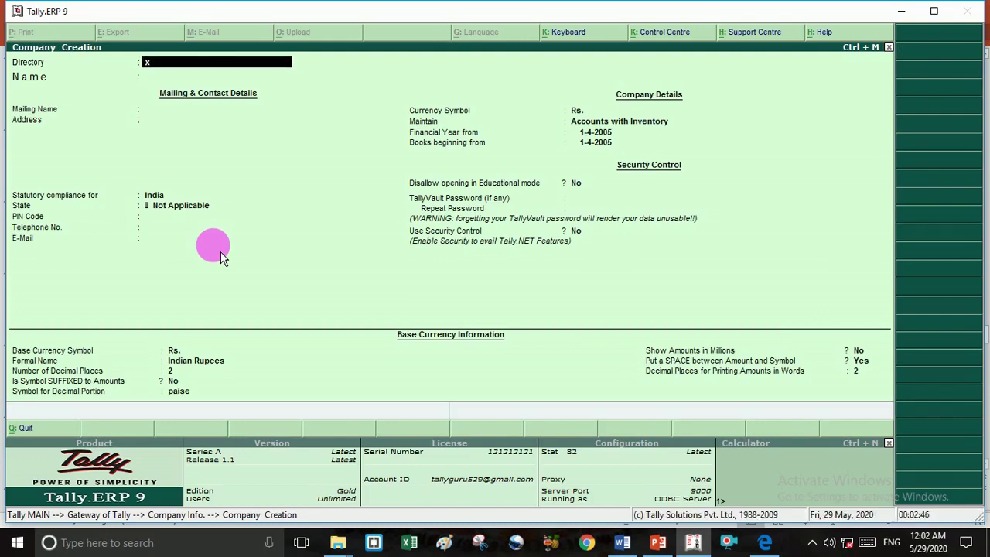
{"action": "type", "text": "yz co"}
{"action": "key", "text": "Return"}
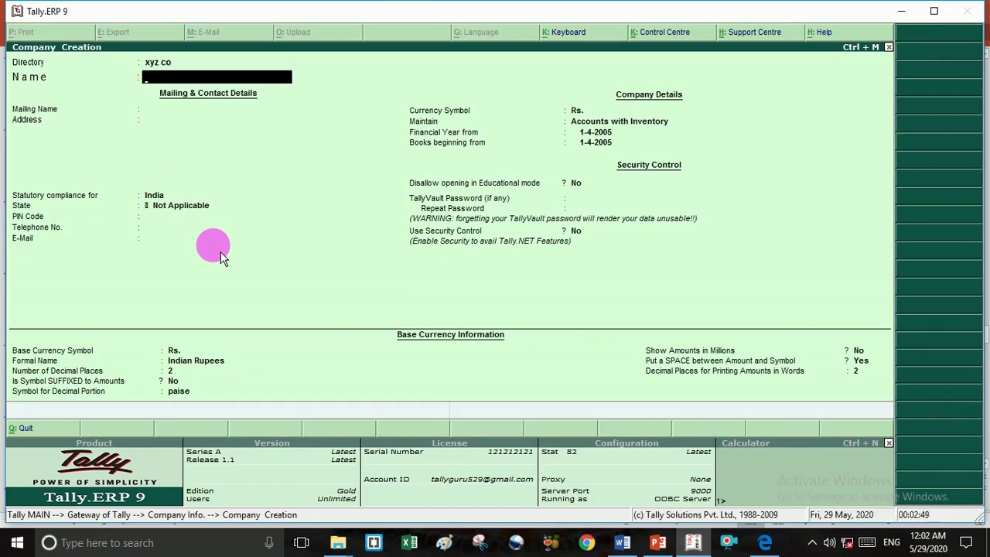
{"action": "key", "text": "Escape"}
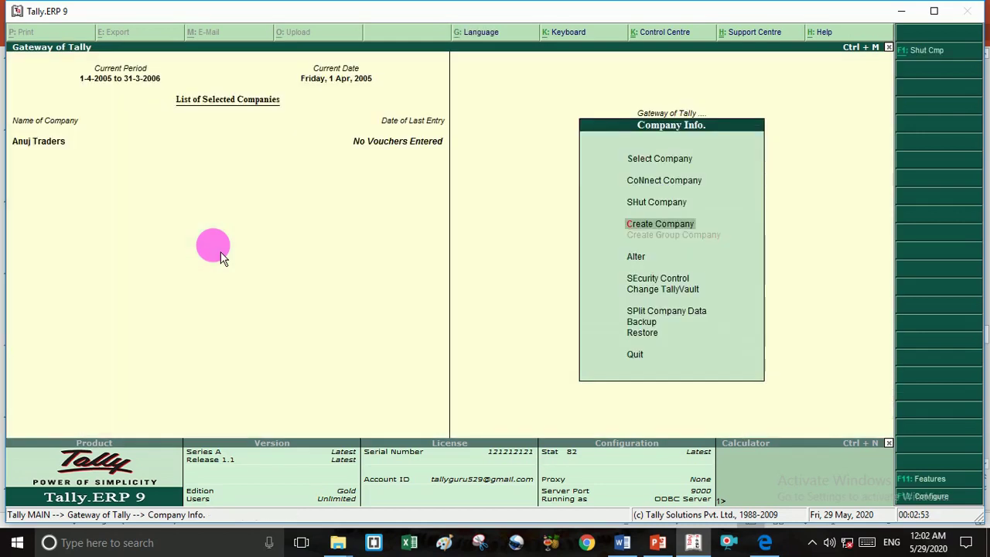
{"action": "key", "text": "Up"}
{"action": "key", "text": "Down"}
Step: Start a new company named Xyz Co Ltd with the same mailing name, enter its address, and keep India for statutory compliance
{"action": "key", "text": "Return"}
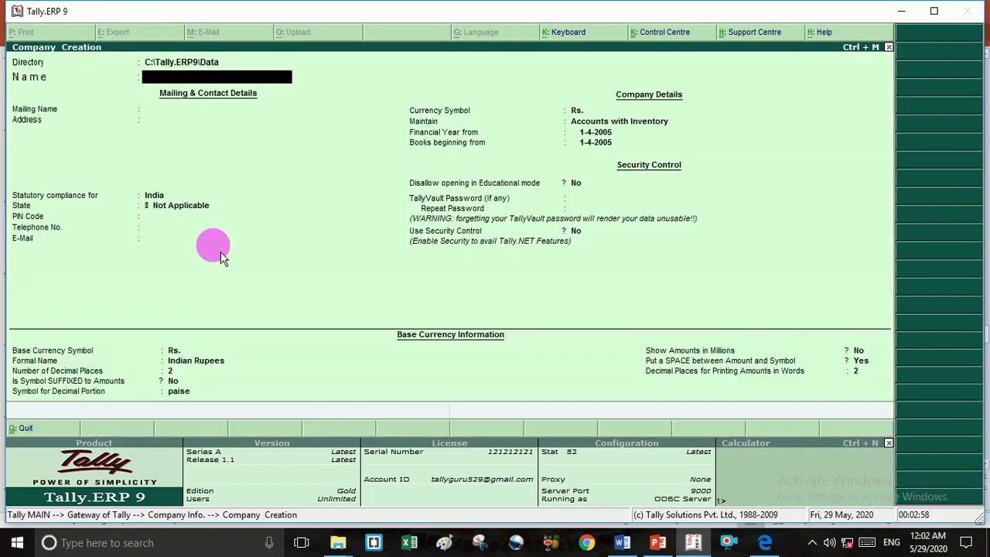
{"action": "type", "text": "Xyz Co Ltd"}
{"action": "key", "text": "Return"}
{"action": "key", "text": "Return"}
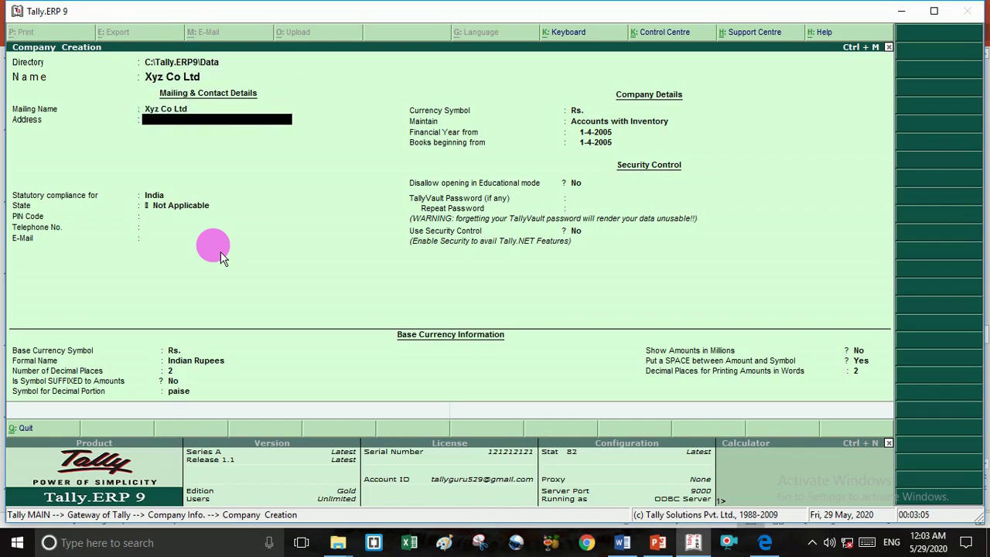
{"action": "type", "text": "Buxa"}
{"action": "key", "text": "Return"}
{"action": "key", "text": "Return"}
{"action": "key", "text": "Return"}
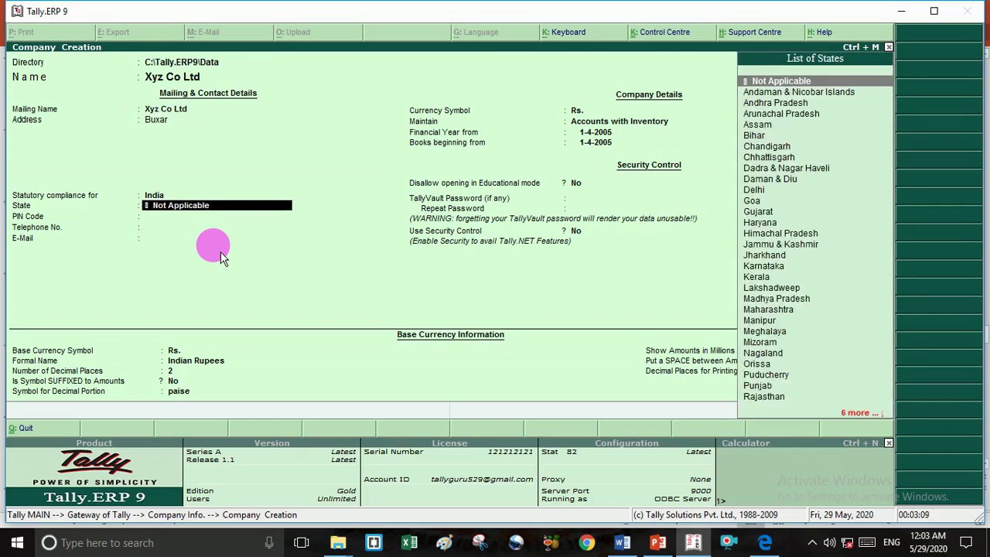
Step: Set the company's state to Bihar, enter its postal code and leave the telephone number blank
{"action": "key", "text": "Down"}
{"action": "key", "text": "Down"}
{"action": "key", "text": "Down"}
{"action": "key", "text": "Down"}
{"action": "key", "text": "Down"}
{"action": "key", "text": "Return"}
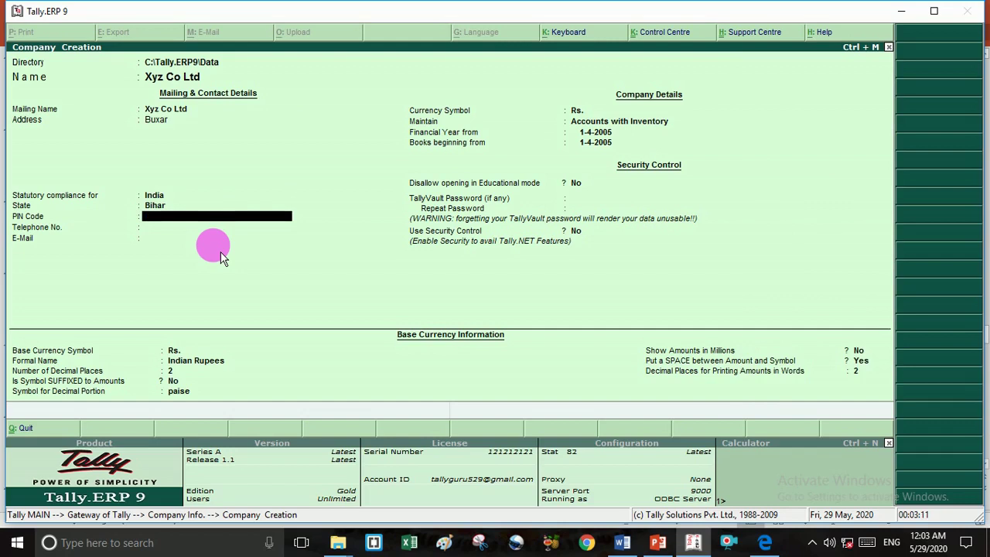
{"action": "type", "text": "802133"}
{"action": "key", "text": "Return"}
{"action": "key", "text": "Return"}
{"action": "key", "text": "Return"}
{"action": "key", "text": "Return"}
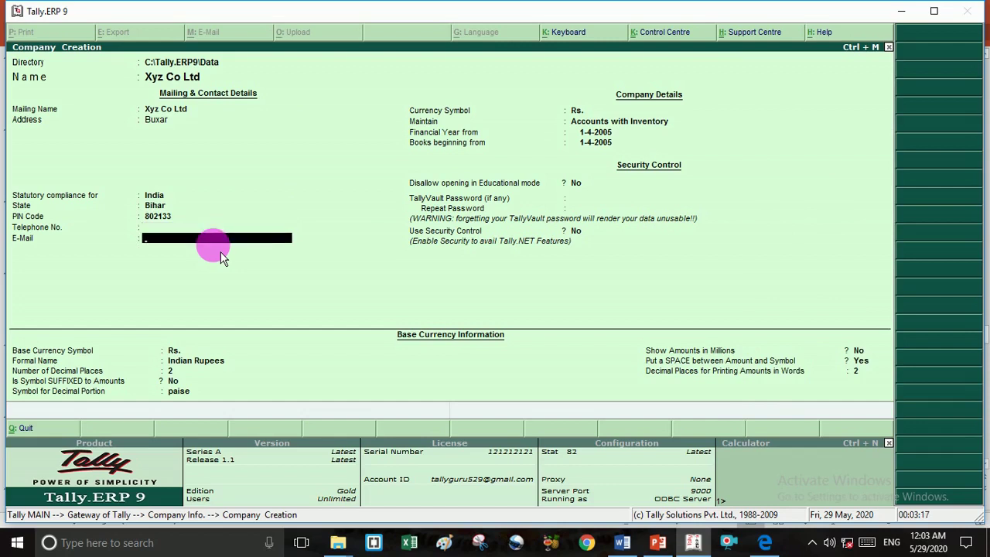
Step: Leave the e-mail blank, keep the default company details, and enter and repeat the TallyVault password
{"action": "key", "text": "Return"}
{"action": "key", "text": "Return"}
{"action": "key", "text": "Return"}
{"action": "key", "text": "Return"}
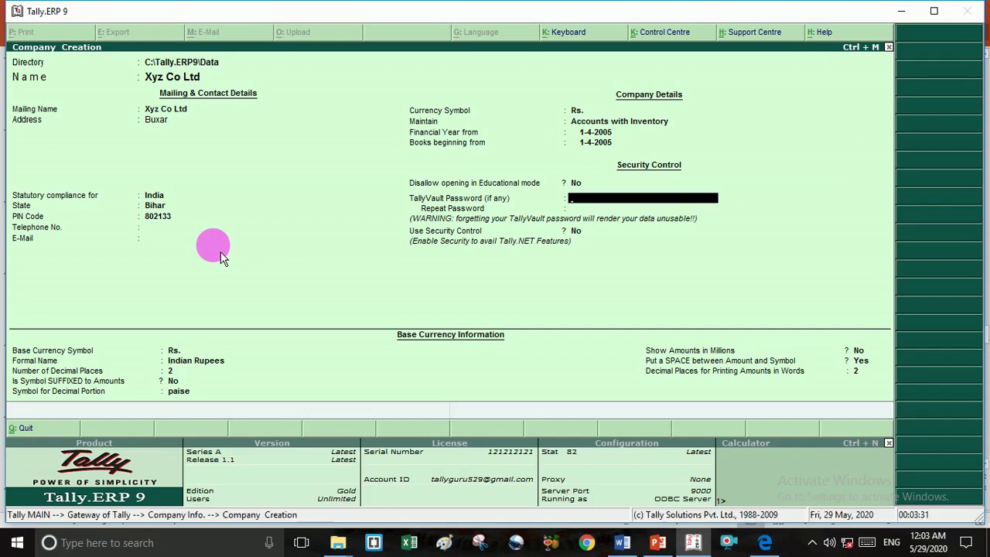
{"action": "type", "text": "*"}
{"action": "key", "text": "Return"}
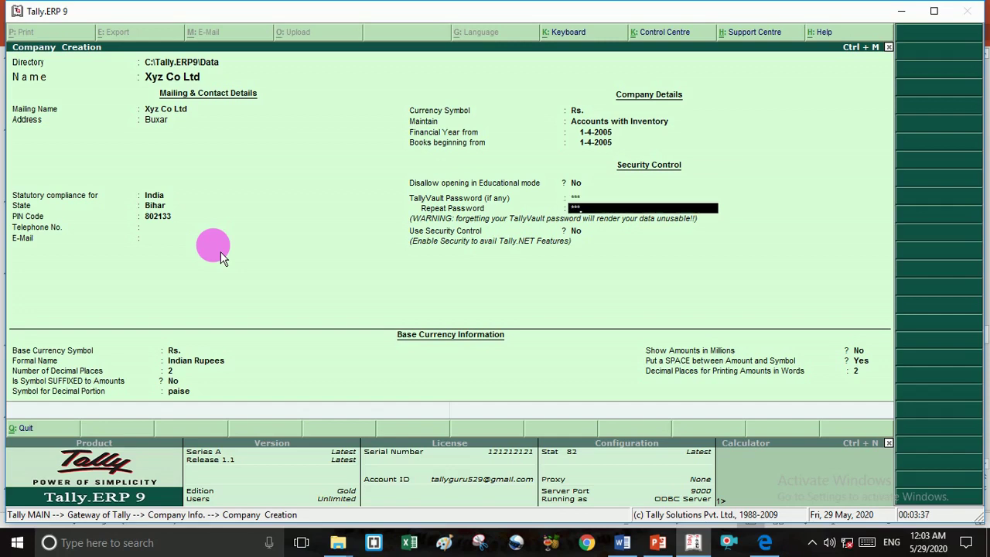
{"action": "key", "text": "Return"}
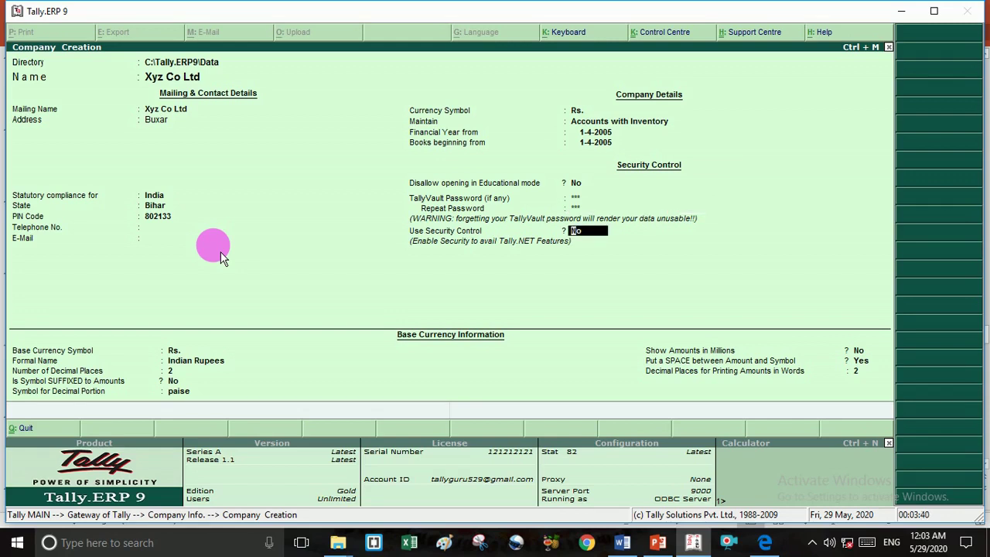
Step: Keep Use Security Control at No and the default currency settings, save Xyz Co Ltd, and enter its TallyVault password to open it
{"action": "key", "text": "Return"}
{"action": "key", "text": "Return"}
{"action": "key", "text": "Return"}
{"action": "key", "text": "Return"}
{"action": "key", "text": "Return"}
{"action": "key", "text": "Return"}
{"action": "key", "text": "Return"}
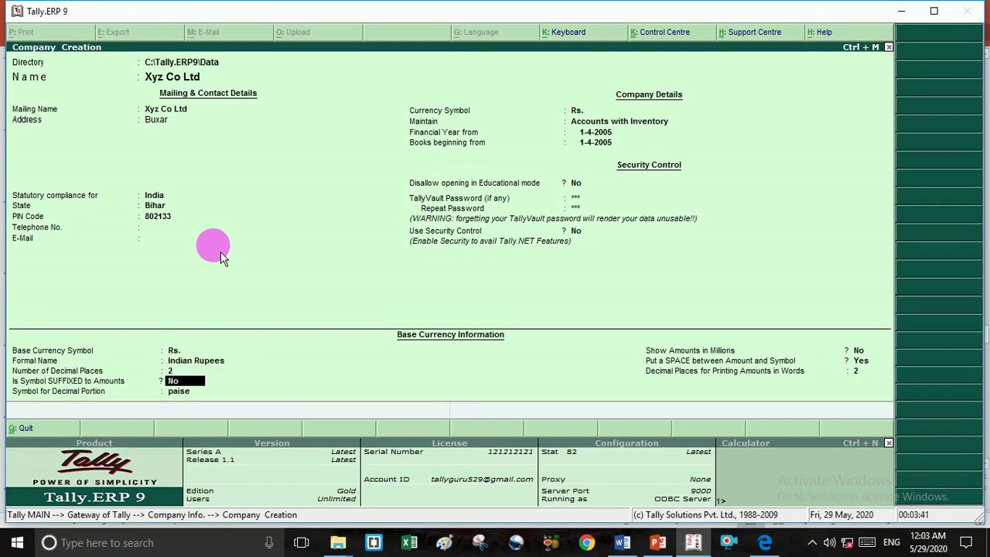
{"action": "key", "text": "Return"}
{"action": "key", "text": "Return"}
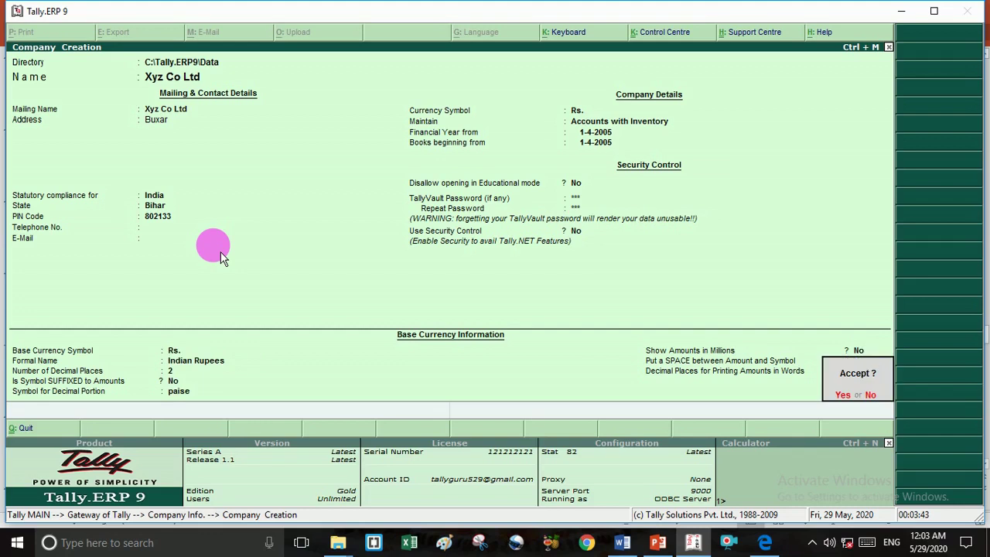
{"action": "key", "text": "Return"}
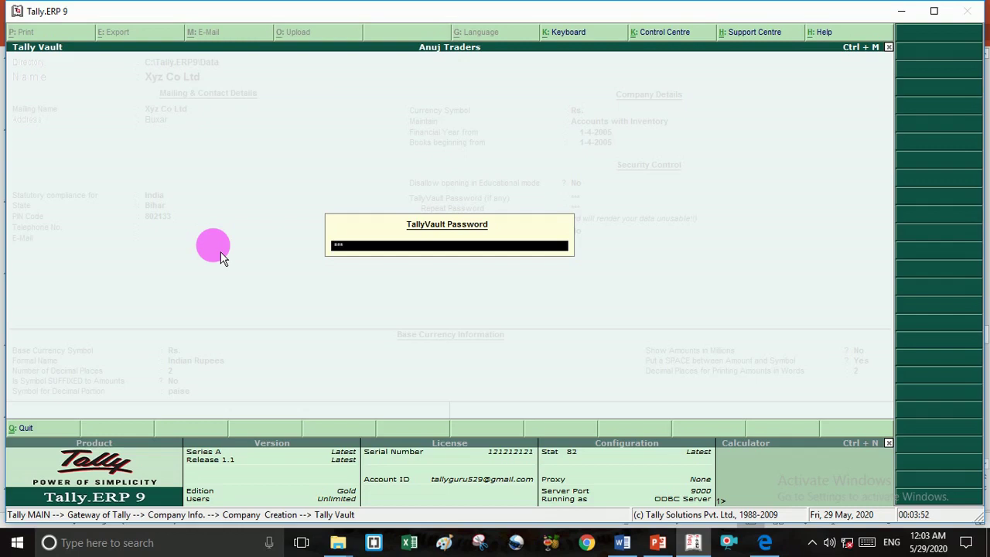
{"action": "key", "text": "Return"}
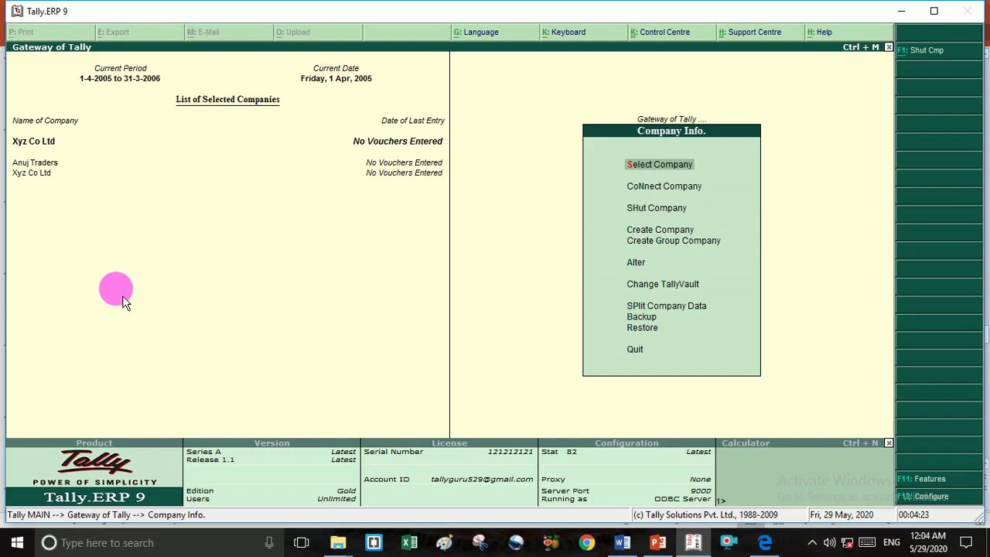
Step: Shut the company Xyz Co Ltd, leaving Anuj Traders loaded
{"action": "key", "text": "h"}
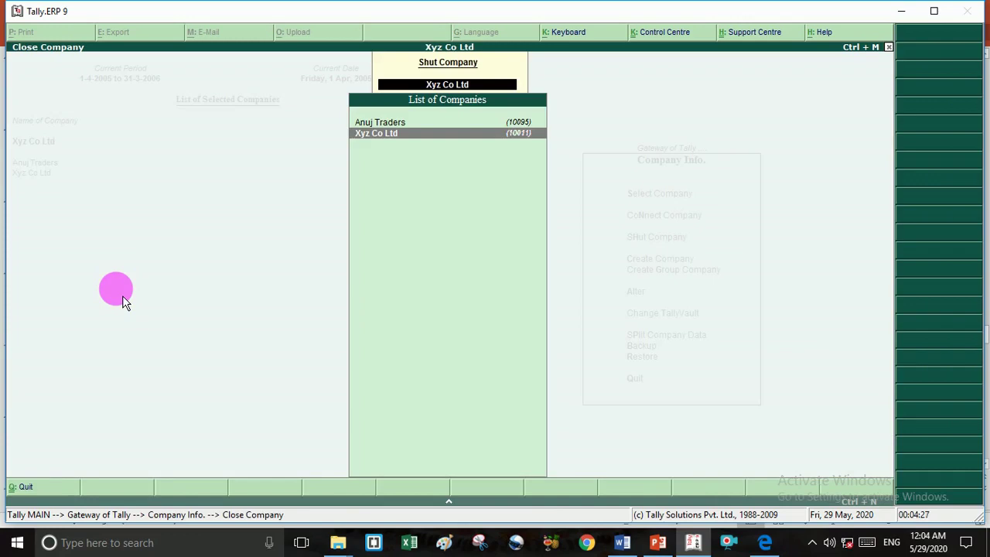
{"action": "key", "text": "Return"}
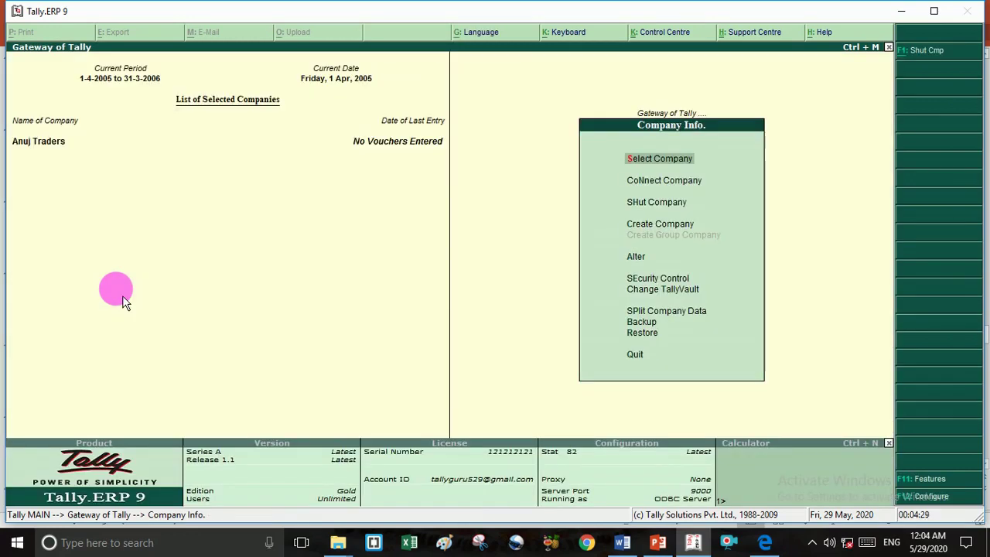
Step: Open the list of companies available for selection and try to find Xyz Co Ltd by name
{"action": "key", "text": "s"}
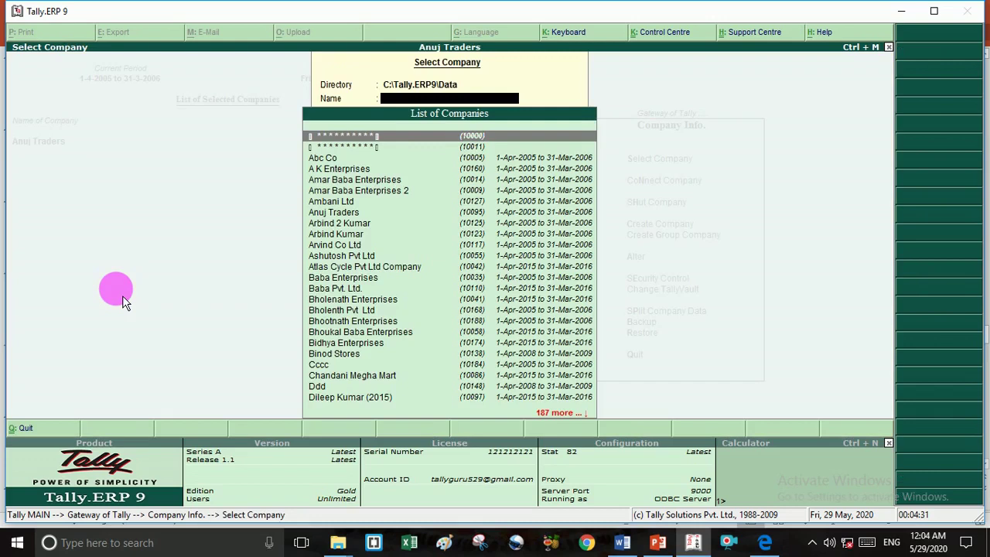
{"action": "type", "text": "."}
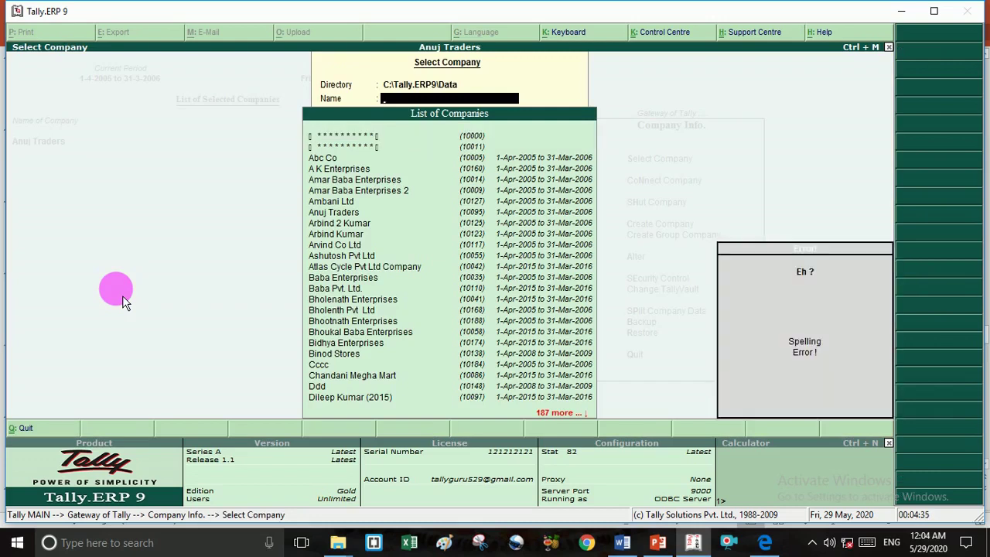
{"action": "key", "text": "BackSpace"}
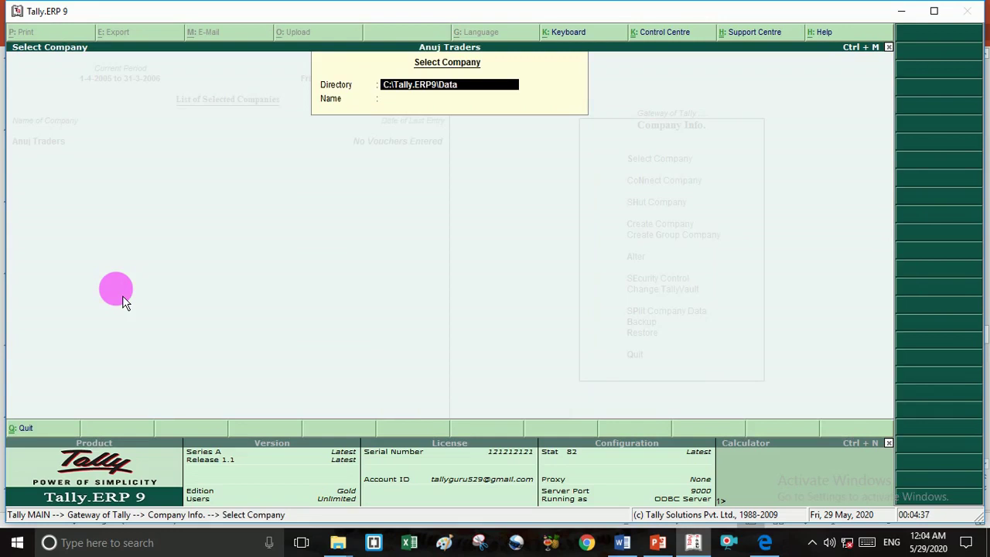
{"action": "key", "text": "Return"}
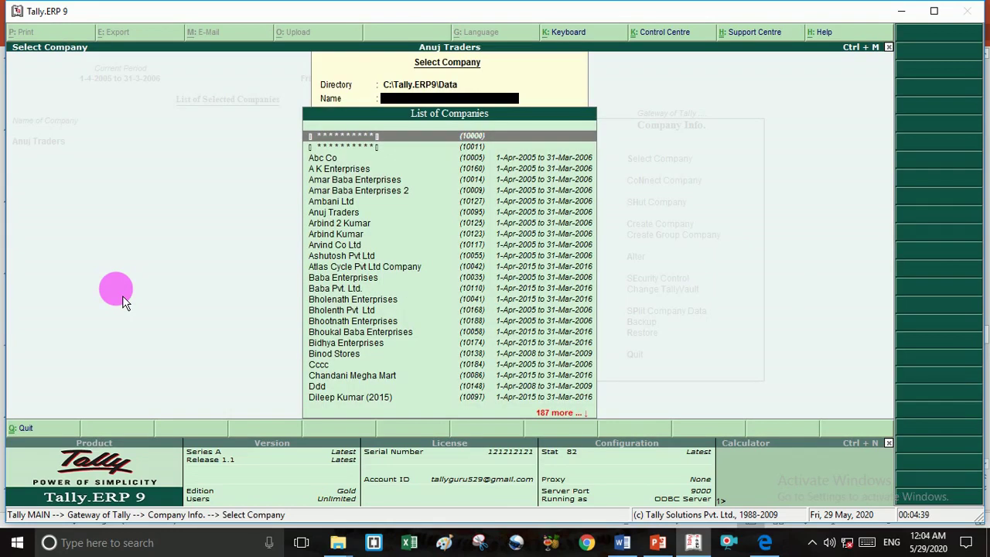
{"action": "type", "text": "."}
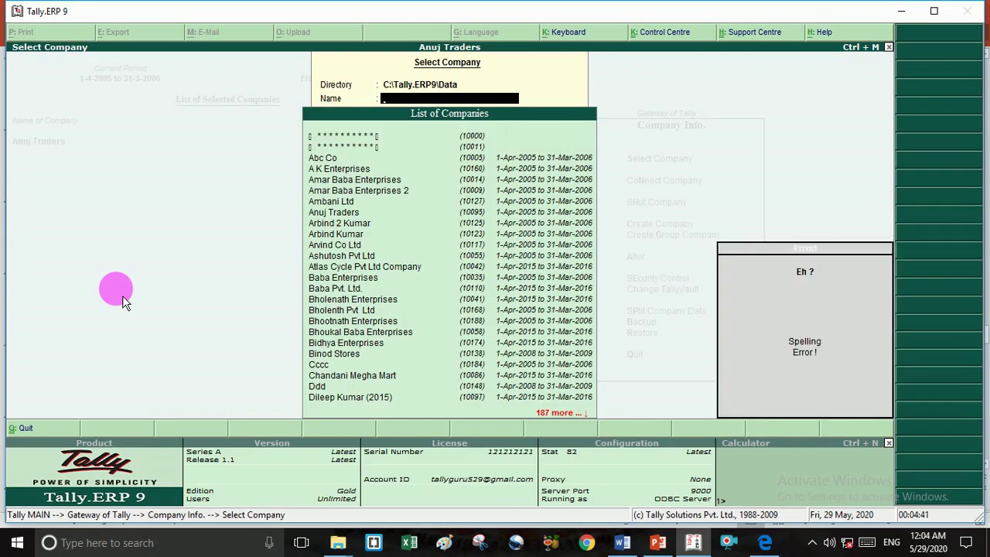
{"action": "key", "text": "BackSpace"}
{"action": "key", "text": "BackSpace"}
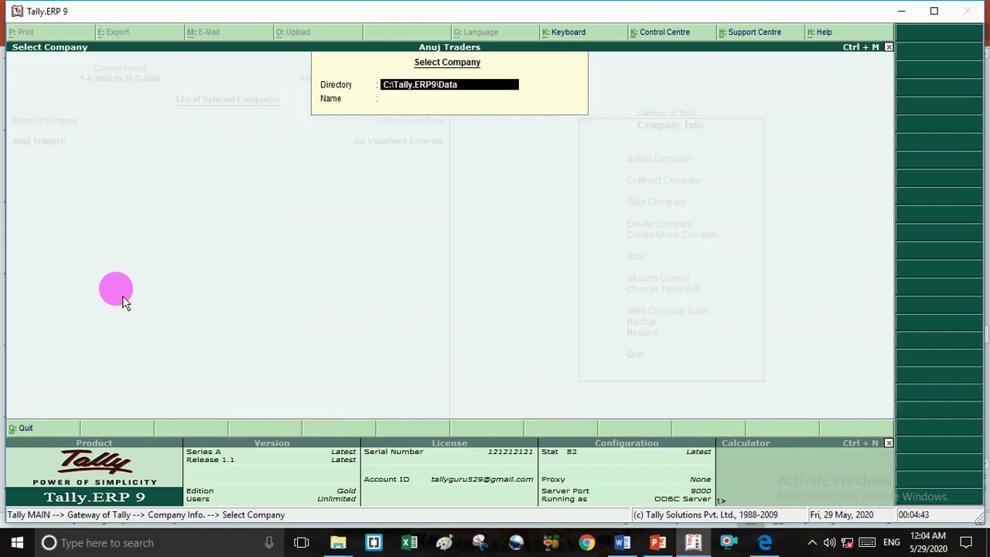
{"action": "key", "text": "Return"}
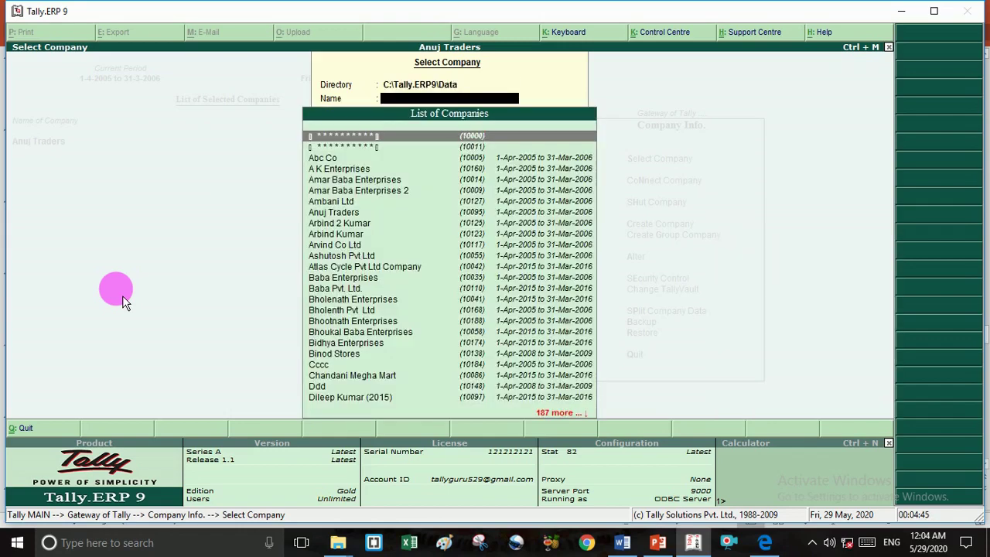
Step: Look through the list of companies for an entry named Xyz Co Ltd and leave the list without selecting a company
{"action": "key", "text": "Down"}
{"action": "key", "text": "Down"}
{"action": "key", "text": "Down"}
{"action": "key", "text": "Down"}
{"action": "key", "text": "Down"}
{"action": "key", "text": "Down"}
{"action": "key", "text": "Down"}
{"action": "key", "text": "Down"}
{"action": "key", "text": "Down"}
{"action": "key", "text": "Down"}
{"action": "key", "text": "Down"}
{"action": "key", "text": "Down"}
{"action": "key", "text": "Down"}
{"action": "key", "text": "Down"}
{"action": "key", "text": "Down"}
{"action": "key", "text": "Down"}
{"action": "key", "text": "Down"}
{"action": "key", "text": "Down"}
{"action": "key", "text": "Down"}
{"action": "key", "text": "Down"}
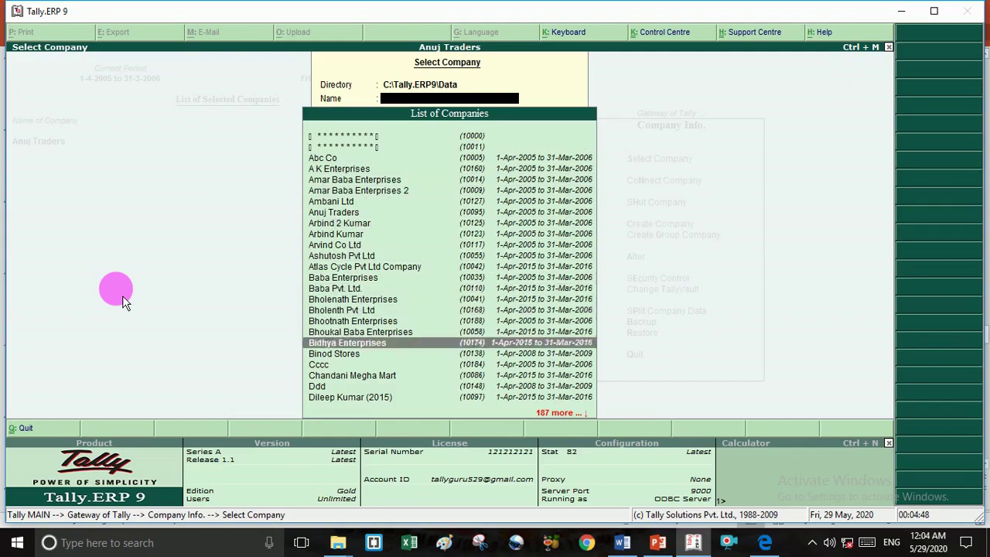
{"action": "key", "text": "Down"}
{"action": "key", "text": "Down"}
{"action": "key", "text": "Down"}
{"action": "key", "text": "Down"}
{"action": "key", "text": "Down"}
{"action": "key", "text": "Down"}
{"action": "key", "text": "Down"}
{"action": "key", "text": "Down"}
{"action": "key", "text": "Down"}
{"action": "key", "text": "Down"}
{"action": "key", "text": "Down"}
{"action": "key", "text": "Down"}
{"action": "key", "text": "Down"}
{"action": "key", "text": "Down"}
{"action": "key", "text": "Down"}
{"action": "key", "text": "Down"}
{"action": "key", "text": "Down"}
{"action": "key", "text": "Down"}
{"action": "key", "text": "Down"}
{"action": "key", "text": "Down"}
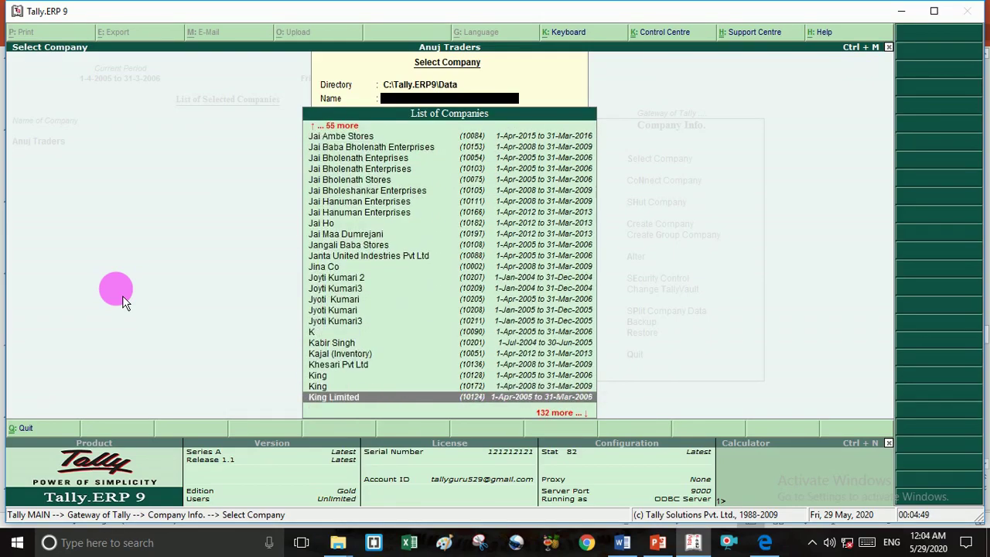
{"action": "key", "text": "Down"}
{"action": "key", "text": "Down"}
{"action": "key", "text": "Down"}
{"action": "key", "text": "Down"}
{"action": "key", "text": "Down"}
{"action": "key", "text": "Down"}
{"action": "key", "text": "Down"}
{"action": "key", "text": "Down"}
{"action": "key", "text": "Down"}
{"action": "key", "text": "Down"}
{"action": "key", "text": "Down"}
{"action": "key", "text": "Down"}
{"action": "key", "text": "Down"}
{"action": "key", "text": "Down"}
{"action": "key", "text": "Down"}
{"action": "key", "text": "Down"}
{"action": "key", "text": "Down"}
{"action": "key", "text": "Down"}
{"action": "key", "text": "Down"}
{"action": "key", "text": "Down"}
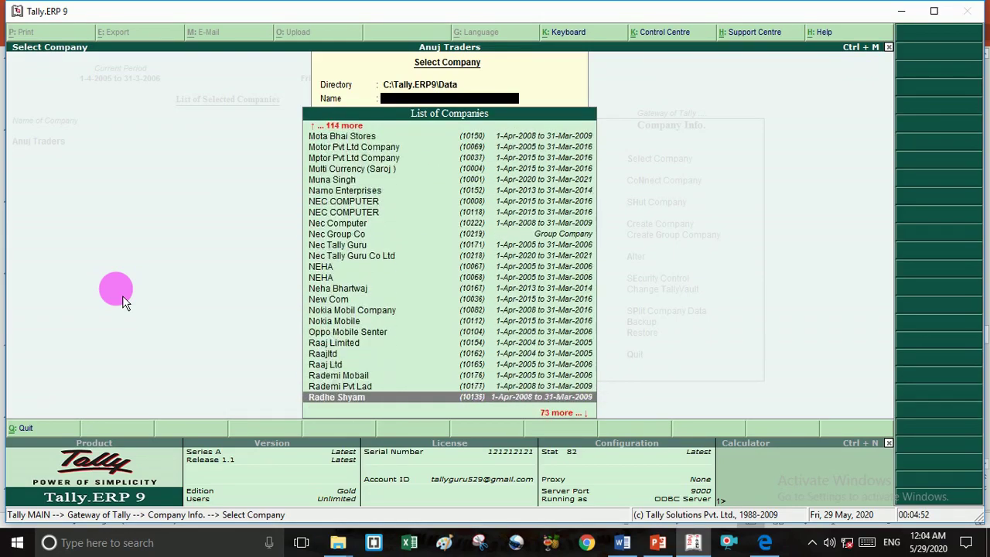
{"action": "key", "text": "Down"}
{"action": "key", "text": "Down"}
{"action": "key", "text": "Down"}
{"action": "key", "text": "Down"}
{"action": "key", "text": "Down"}
{"action": "key", "text": "Down"}
{"action": "key", "text": "Down"}
{"action": "key", "text": "Down"}
{"action": "key", "text": "Down"}
{"action": "key", "text": "Down"}
{"action": "key", "text": "Down"}
{"action": "key", "text": "Down"}
{"action": "key", "text": "Down"}
{"action": "key", "text": "Down"}
{"action": "key", "text": "Down"}
{"action": "key", "text": "Down"}
{"action": "key", "text": "Down"}
{"action": "key", "text": "Down"}
{"action": "key", "text": "Down"}
{"action": "key", "text": "Down"}
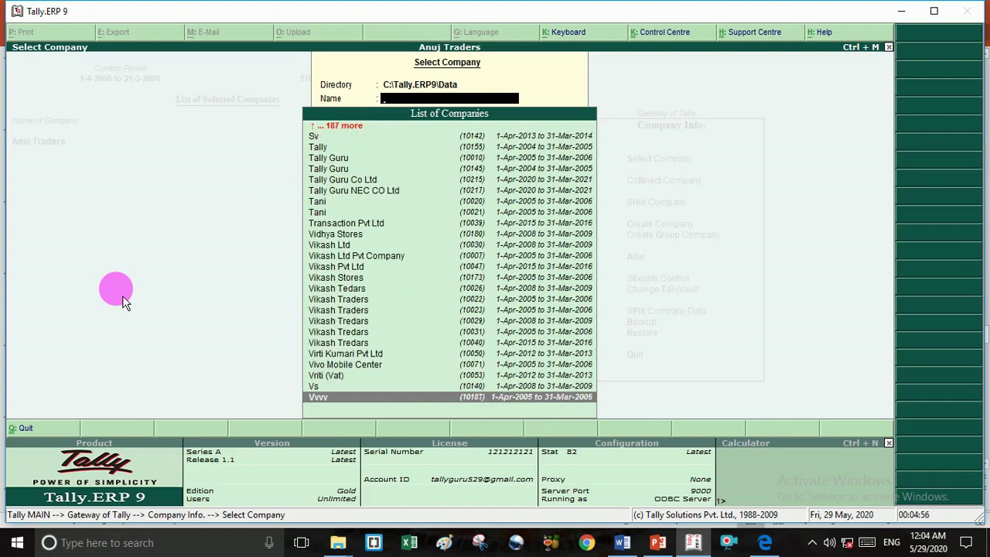
{"action": "key", "text": "Up"}
{"action": "key", "text": "Up"}
{"action": "key", "text": "Up"}
{"action": "key", "text": "Up"}
{"action": "key", "text": "Up"}
{"action": "key", "text": "Up"}
{"action": "key", "text": "Up"}
{"action": "key", "text": "Up"}
{"action": "key", "text": "Up"}
{"action": "key", "text": "Up"}
{"action": "key", "text": "Up"}
{"action": "key", "text": "Up"}
{"action": "key", "text": "Up"}
{"action": "key", "text": "Up"}
{"action": "key", "text": "Up"}
{"action": "key", "text": "Up"}
{"action": "key", "text": "Up"}
{"action": "key", "text": "Up"}
{"action": "key", "text": "Up"}
{"action": "key", "text": "Up"}
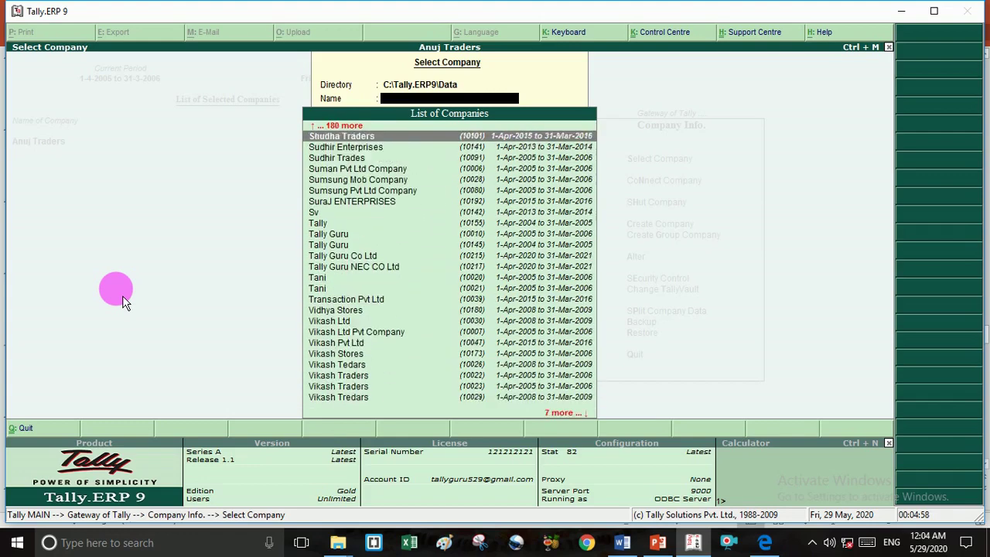
{"action": "key", "text": "Up"}
{"action": "key", "text": "Up"}
{"action": "key", "text": "Up"}
{"action": "key", "text": "Up"}
{"action": "key", "text": "Up"}
{"action": "key", "text": "Up"}
{"action": "key", "text": "Up"}
{"action": "key", "text": "Up"}
{"action": "key", "text": "Up"}
{"action": "key", "text": "Up"}
{"action": "key", "text": "Up"}
{"action": "key", "text": "Up"}
{"action": "key", "text": "Up"}
{"action": "key", "text": "Up"}
{"action": "key", "text": "Up"}
{"action": "key", "text": "Up"}
{"action": "key", "text": "Up"}
{"action": "key", "text": "Up"}
{"action": "key", "text": "Up"}
{"action": "key", "text": "Up"}
{"action": "key", "text": "Up"}
{"action": "key", "text": "Up"}
{"action": "key", "text": "Up"}
{"action": "key", "text": "Up"}
{"action": "key", "text": "Up"}
{"action": "key", "text": "Up"}
{"action": "key", "text": "Up"}
{"action": "key", "text": "Up"}
{"action": "key", "text": "Up"}
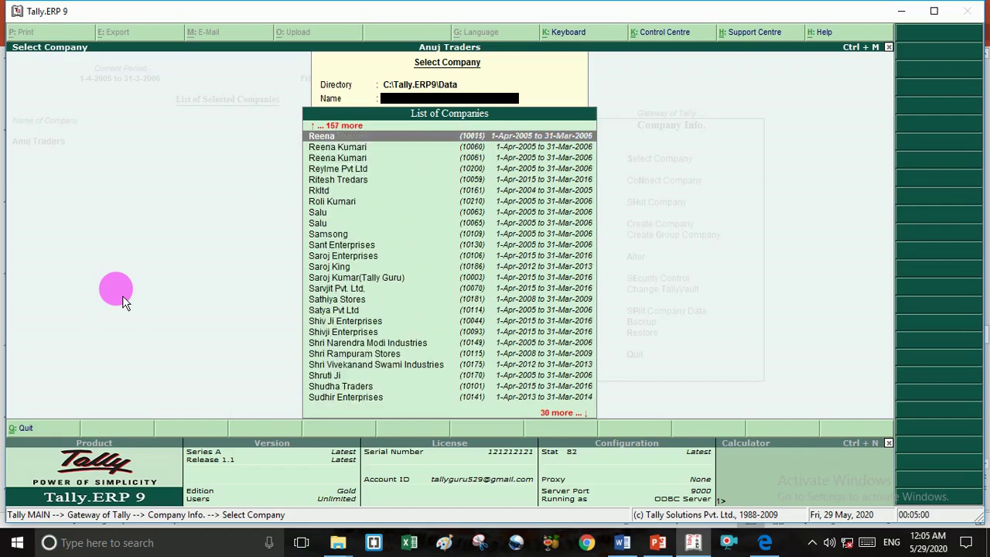
{"action": "key", "text": "Up"}
{"action": "key", "text": "Up"}
{"action": "key", "text": "Up"}
{"action": "key", "text": "Up"}
{"action": "key", "text": "Up"}
{"action": "key", "text": "Up"}
{"action": "key", "text": "Up"}
{"action": "key", "text": "Up"}
{"action": "key", "text": "Up"}
{"action": "key", "text": "Up"}
{"action": "key", "text": "Up"}
{"action": "key", "text": "Up"}
{"action": "key", "text": "Up"}
{"action": "key", "text": "Up"}
{"action": "key", "text": "Up"}
{"action": "key", "text": "Up"}
{"action": "key", "text": "Up"}
{"action": "key", "text": "Up"}
{"action": "key", "text": "Up"}
{"action": "key", "text": "Up"}
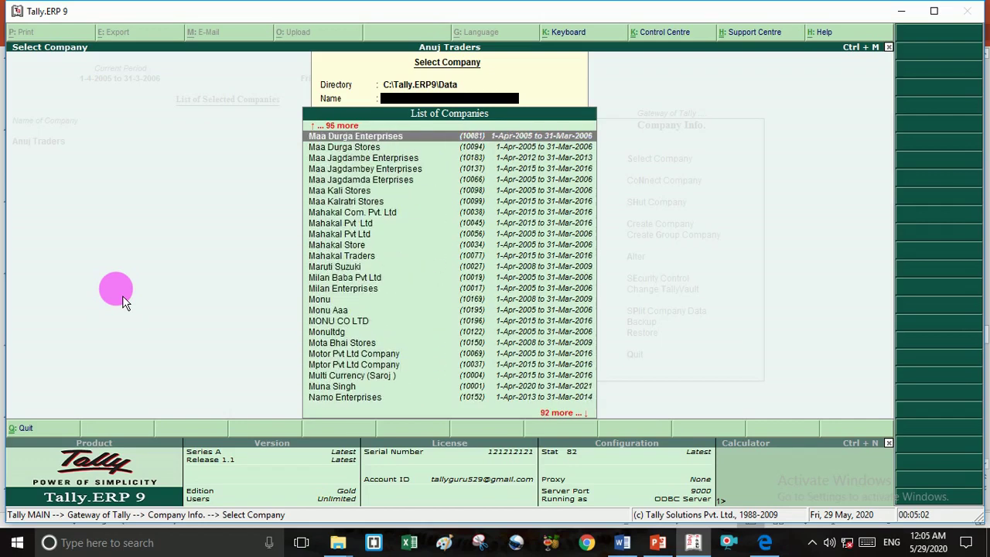
{"action": "key", "text": "Escape"}
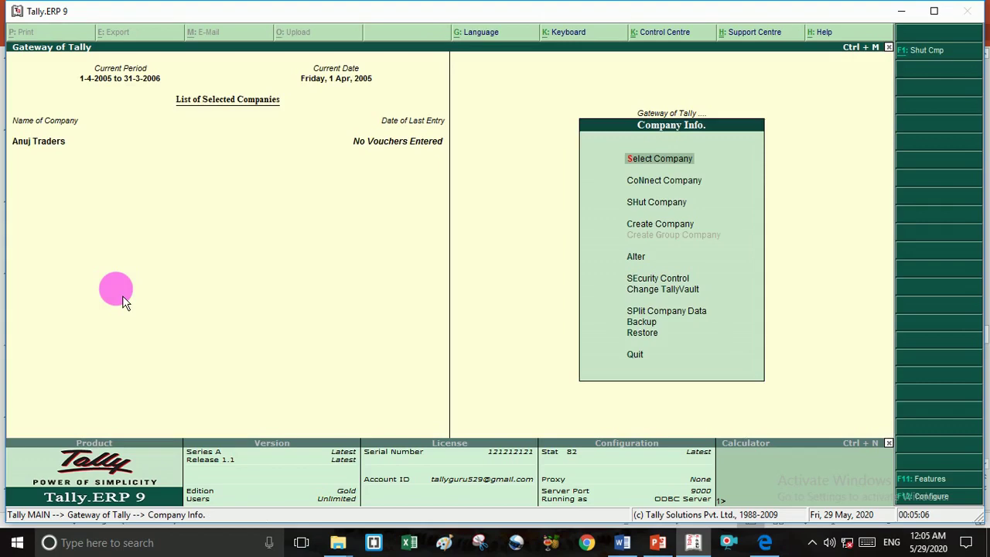
Step: Select the second name-masked company, numbered 10011, and enter its TallyVault password to load it
{"action": "key", "text": "Return"}
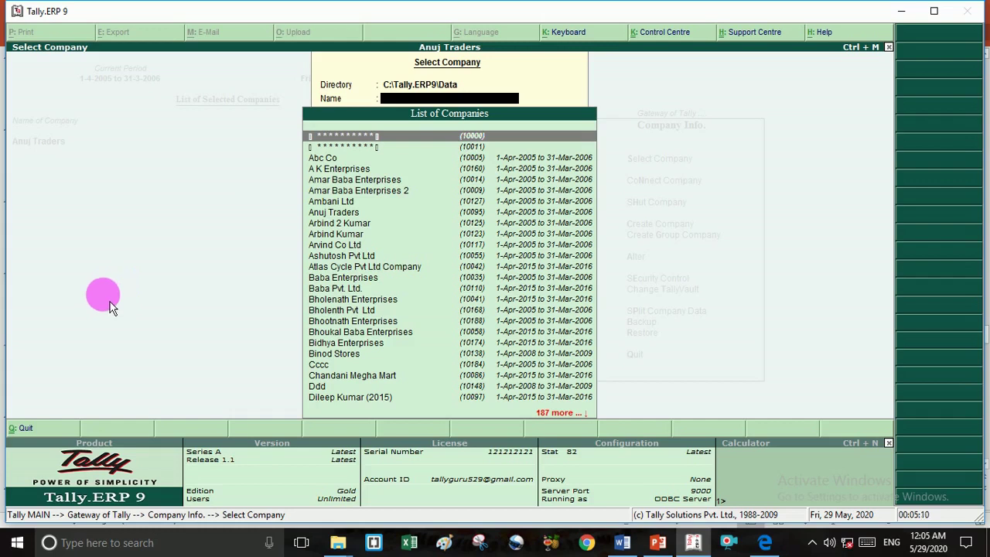
{"action": "left_click", "coordinate": [369, 148]}
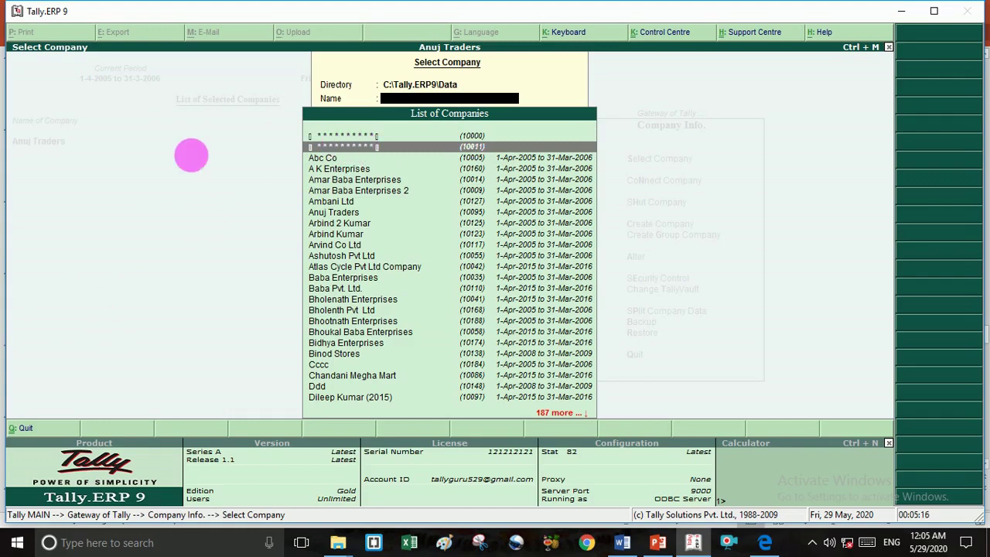
{"action": "key", "text": "Return"}
{"action": "type", "text": "a"}
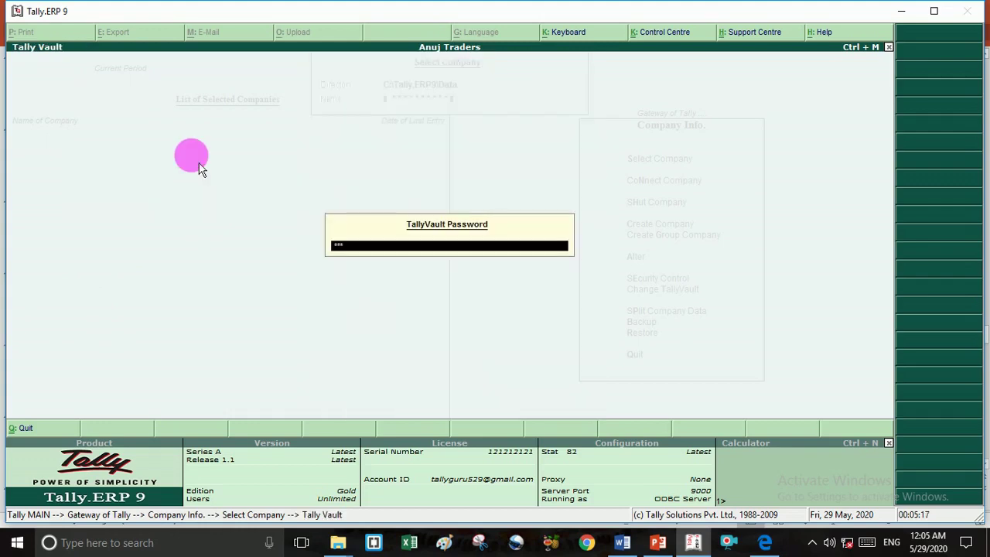
{"action": "key", "text": "Return"}
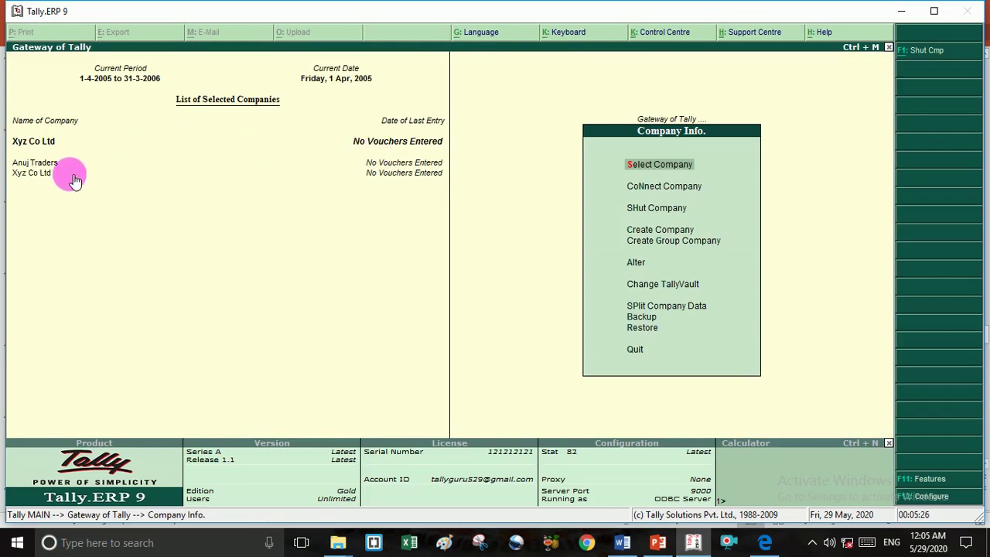
Step: Switch to PowerPoint, present the Change TallyVault-1 slide, and draw a tick beside (1) Create Company
{"action": "left_click", "coordinate": [661, 546]}
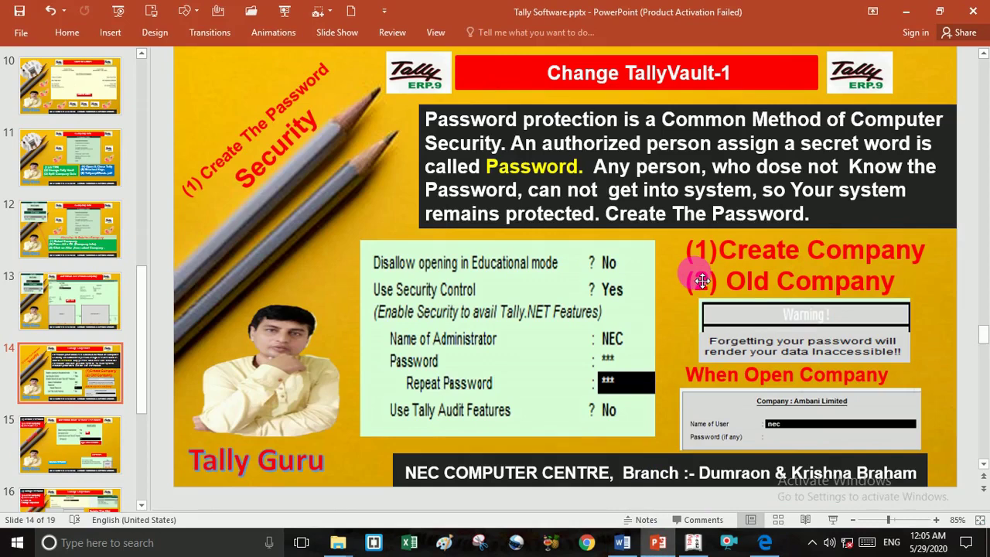
{"action": "key", "text": "shift+F5"}
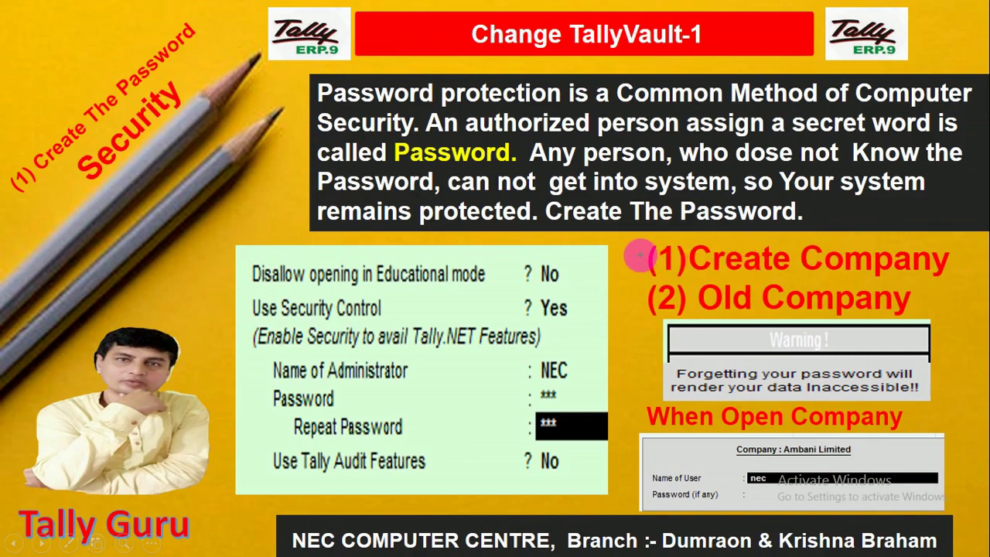
{"action": "left_click_drag", "start_coordinate": [639, 266], "coordinate": [687, 249]}
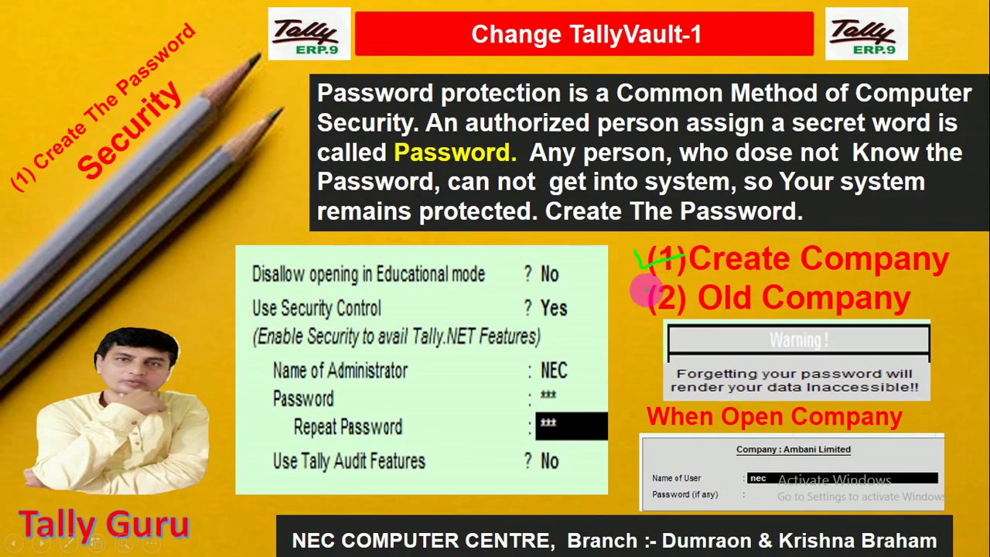
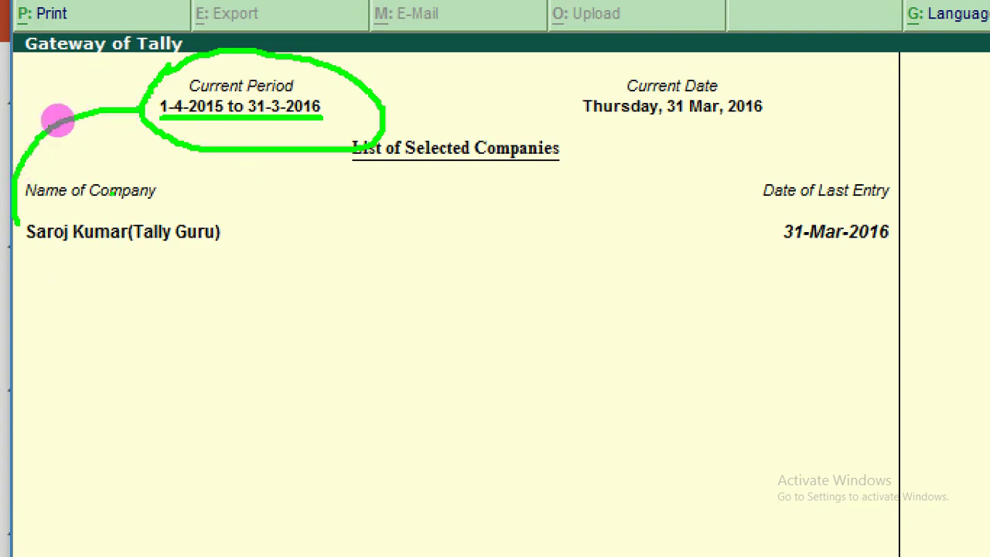
Step: Mark the current period, draw a line from the company to its last entry date, and handwrite 1-4-2016 below with diagonal strokes
{"action": "mouse_move", "coordinate": [170, 120]}
{"action": "left_mouse_down"}
{"action": "mouse_move", "coordinate": [206, 155]}
{"action": "mouse_move", "coordinate": [256, 143]}
{"action": "mouse_move", "coordinate": [291, 107]}
{"action": "left_mouse_up"}
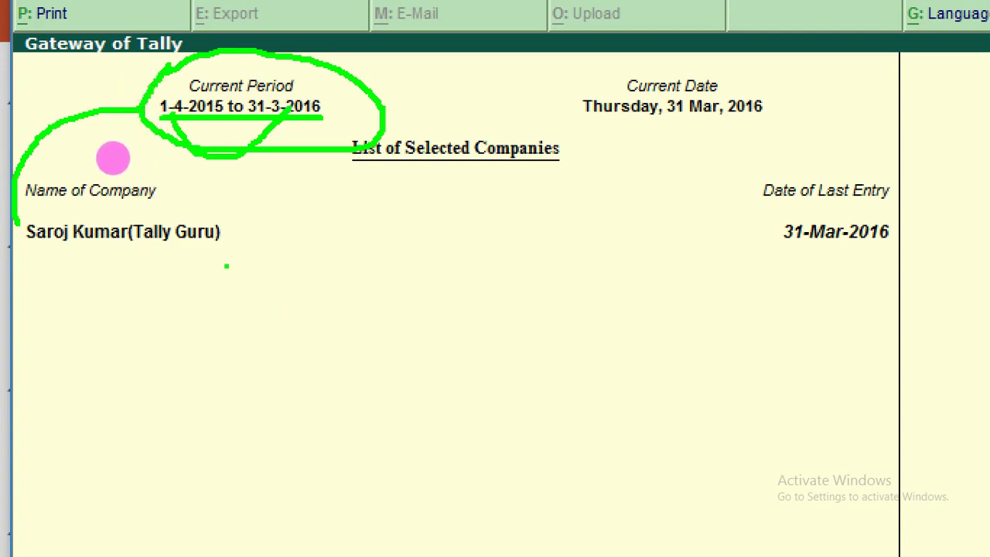
{"action": "left_click_drag", "start_coordinate": [124, 141], "coordinate": [389, 147]}
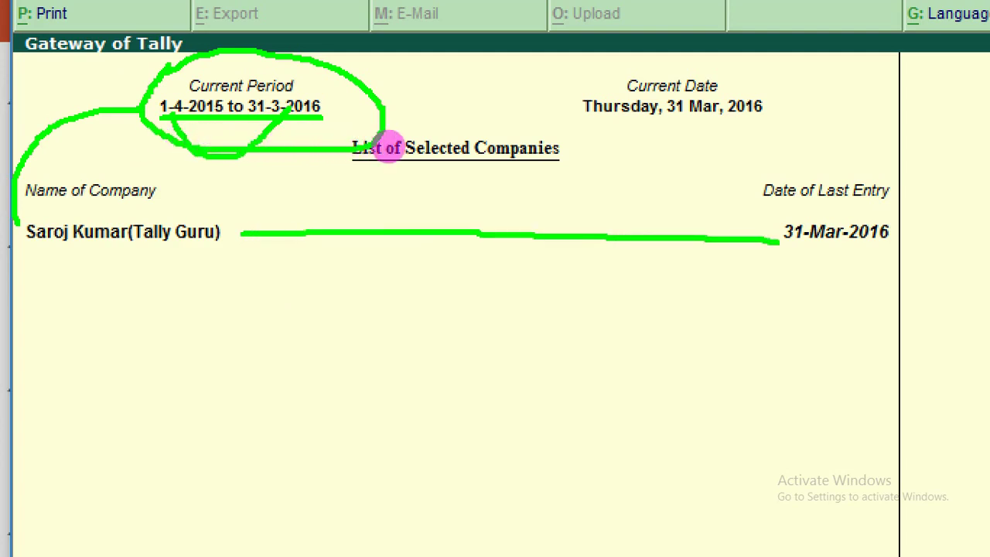
{"action": "mouse_move", "coordinate": [31, 184]}
{"action": "left_mouse_down"}
{"action": "mouse_move", "coordinate": [54, 170]}
{"action": "mouse_move", "coordinate": [57, 186]}
{"action": "mouse_move", "coordinate": [59, 172]}
{"action": "mouse_move", "coordinate": [82, 188]}
{"action": "mouse_move", "coordinate": [86, 170]}
{"action": "mouse_move", "coordinate": [88, 195]}
{"action": "mouse_move", "coordinate": [108, 171]}
{"action": "mouse_move", "coordinate": [115, 183]}
{"action": "mouse_move", "coordinate": [106, 171]}
{"action": "mouse_move", "coordinate": [142, 163]}
{"action": "mouse_move", "coordinate": [126, 165]}
{"action": "mouse_move", "coordinate": [128, 188]}
{"action": "mouse_move", "coordinate": [141, 163]}
{"action": "mouse_move", "coordinate": [150, 181]}
{"action": "mouse_move", "coordinate": [376, 163]}
{"action": "mouse_move", "coordinate": [380, 155]}
{"action": "mouse_move", "coordinate": [391, 176]}
{"action": "mouse_move", "coordinate": [400, 159]}
{"action": "mouse_move", "coordinate": [438, 163]}
{"action": "left_mouse_up"}
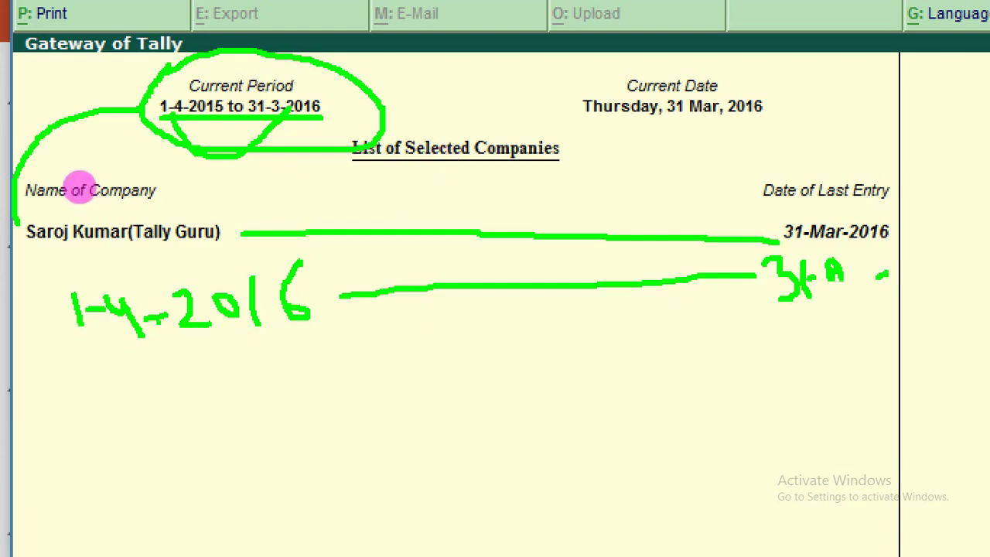
{"action": "left_click_drag", "start_coordinate": [321, 360], "coordinate": [439, 247]}
{"action": "left_click_drag", "start_coordinate": [157, 238], "coordinate": [228, 169]}
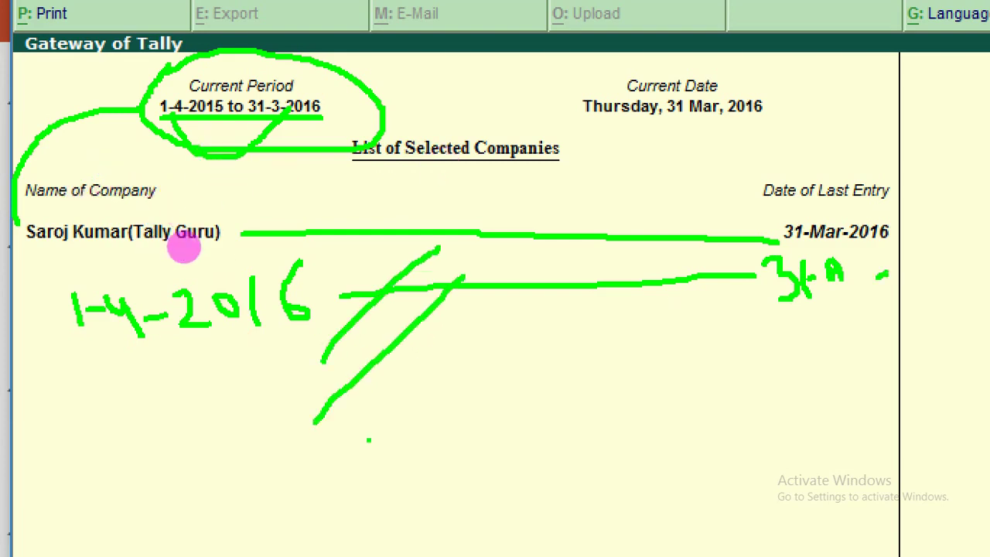
{"action": "left_click_drag", "start_coordinate": [193, 226], "coordinate": [279, 159]}
{"action": "left_click_drag", "start_coordinate": [250, 223], "coordinate": [326, 149]}
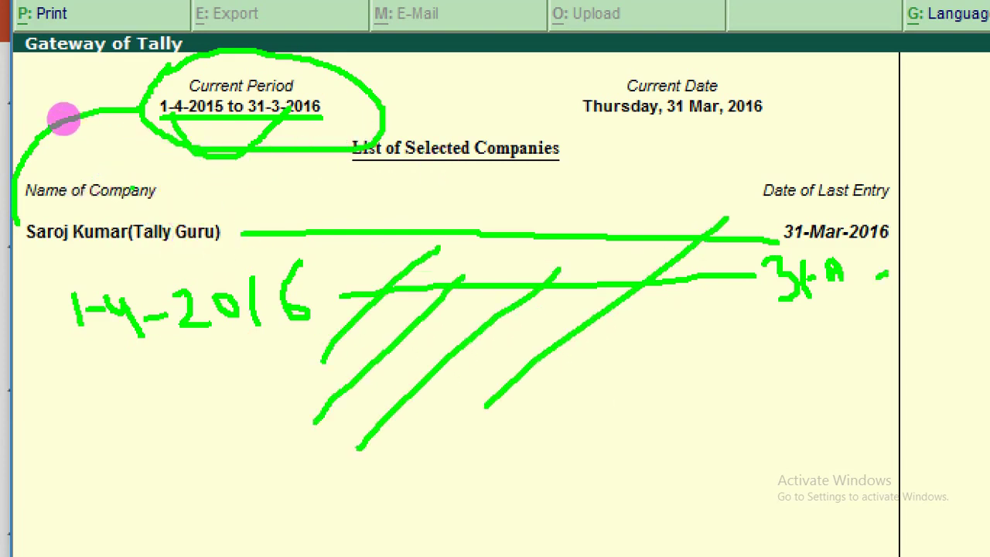
Step: Bracket the handwritten 1-4-2016, write the new period 1-4-16 to 31-3-2017 beneath it, and close the annotated view
{"action": "mouse_move", "coordinate": [68, 238]}
{"action": "left_mouse_down"}
{"action": "mouse_move", "coordinate": [56, 274]}
{"action": "mouse_move", "coordinate": [89, 369]}
{"action": "left_mouse_up"}
{"action": "left_click", "coordinate": [97, 385]}
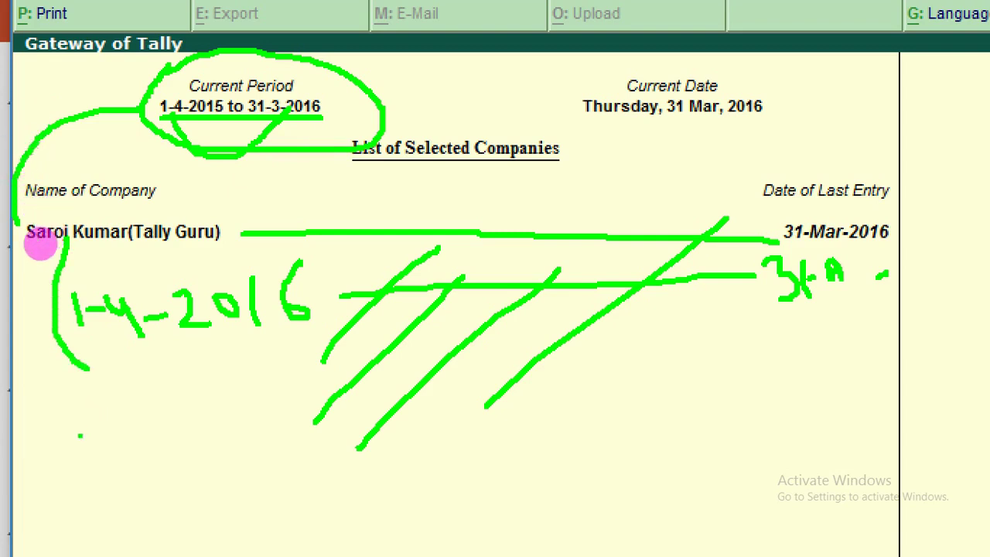
{"action": "mouse_move", "coordinate": [79, 433]}
{"action": "left_mouse_down"}
{"action": "mouse_move", "coordinate": [93, 473]}
{"action": "mouse_move", "coordinate": [134, 433]}
{"action": "mouse_move", "coordinate": [175, 424]}
{"action": "mouse_move", "coordinate": [182, 462]}
{"action": "mouse_move", "coordinate": [226, 438]}
{"action": "mouse_move", "coordinate": [257, 456]}
{"action": "left_mouse_up"}
{"action": "left_click", "coordinate": [229, 408]}
{"action": "mouse_move", "coordinate": [309, 371]}
{"action": "left_mouse_down"}
{"action": "mouse_move", "coordinate": [287, 433]}
{"action": "mouse_move", "coordinate": [317, 424]}
{"action": "left_mouse_up"}
{"action": "left_click", "coordinate": [278, 481]}
{"action": "left_click_drag", "start_coordinate": [276, 481], "coordinate": [377, 456]}
{"action": "mouse_move", "coordinate": [352, 469]}
{"action": "left_mouse_down"}
{"action": "mouse_move", "coordinate": [365, 501]}
{"action": "mouse_move", "coordinate": [418, 476]}
{"action": "left_mouse_up"}
{"action": "left_click", "coordinate": [389, 489]}
{"action": "left_click", "coordinate": [476, 469]}
{"action": "mouse_move", "coordinate": [485, 451]}
{"action": "left_mouse_down"}
{"action": "mouse_move", "coordinate": [511, 462]}
{"action": "mouse_move", "coordinate": [507, 485]}
{"action": "left_mouse_up"}
{"action": "mouse_move", "coordinate": [530, 437]}
{"action": "left_mouse_down"}
{"action": "mouse_move", "coordinate": [543, 475]}
{"action": "mouse_move", "coordinate": [604, 445]}
{"action": "mouse_move", "coordinate": [607, 489]}
{"action": "left_mouse_up"}
{"action": "left_click", "coordinate": [560, 461]}
{"action": "left_click_drag", "start_coordinate": [648, 443], "coordinate": [672, 435]}
{"action": "mouse_move", "coordinate": [699, 402]}
{"action": "left_mouse_down"}
{"action": "mouse_move", "coordinate": [713, 396]}
{"action": "mouse_move", "coordinate": [761, 440]}
{"action": "mouse_move", "coordinate": [761, 412]}
{"action": "left_mouse_up"}
{"action": "left_click_drag", "start_coordinate": [785, 378], "coordinate": [801, 419]}
{"action": "mouse_move", "coordinate": [815, 382]}
{"action": "left_mouse_down"}
{"action": "mouse_move", "coordinate": [846, 365]}
{"action": "mouse_move", "coordinate": [855, 420]}
{"action": "left_mouse_up"}
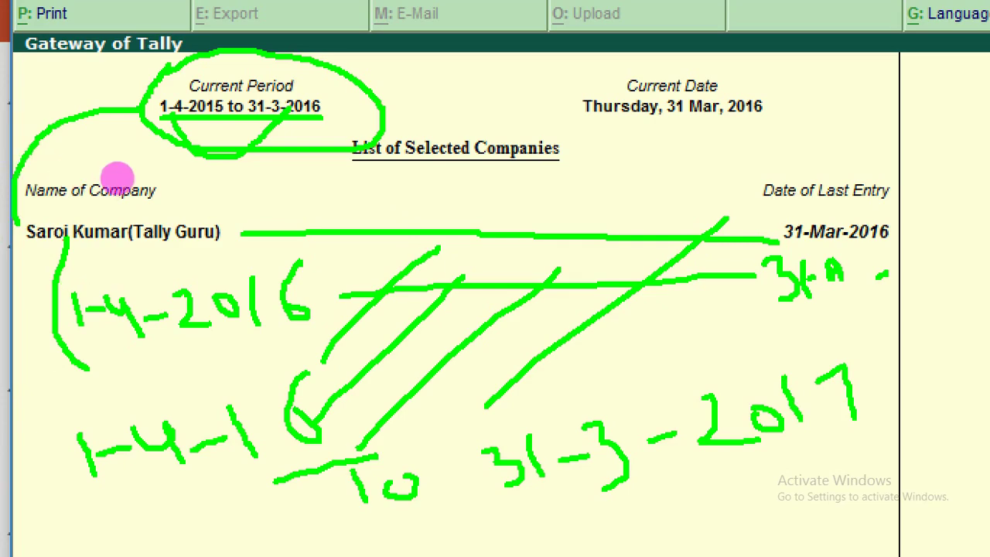
{"action": "key", "text": "Escape"}
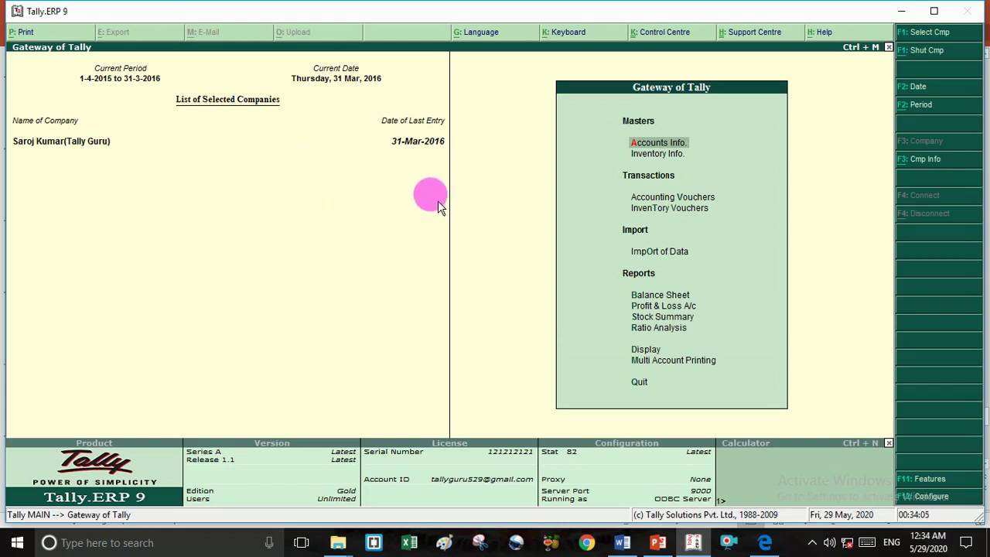
Step: View the company's Trial Balance among the Display reports and return to the list of reports
{"action": "key", "text": "Down"}
{"action": "key", "text": "Down"}
{"action": "key", "text": "Down"}
{"action": "key", "text": "Down"}
{"action": "key", "text": "Down"}
{"action": "key", "text": "Down"}
{"action": "key", "text": "Down"}
{"action": "key", "text": "Down"}
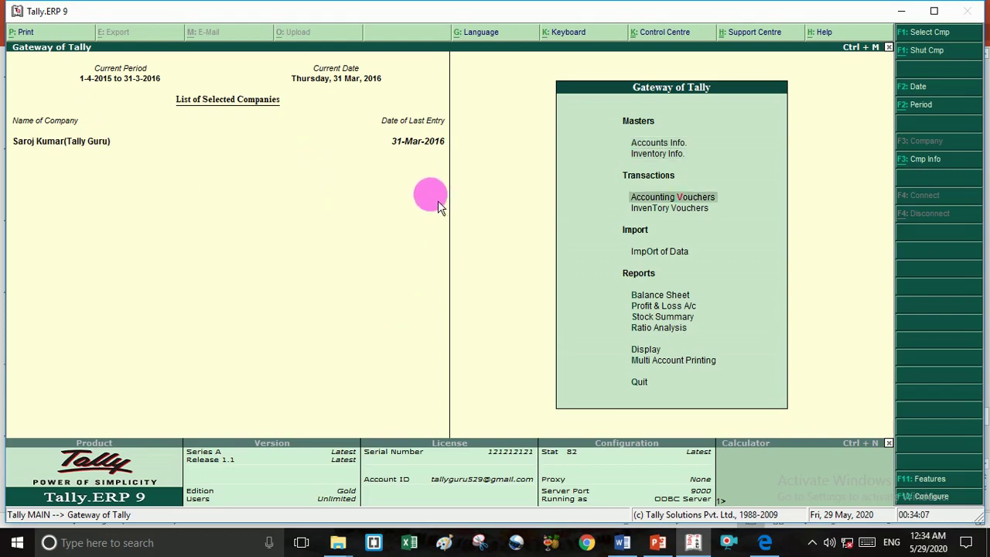
{"action": "key", "text": "Down"}
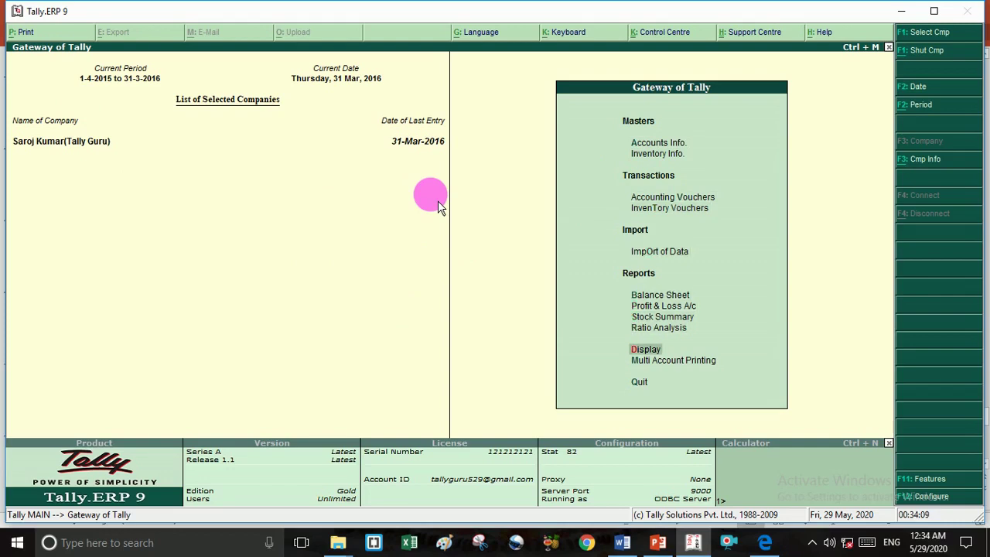
{"action": "key", "text": "Return"}
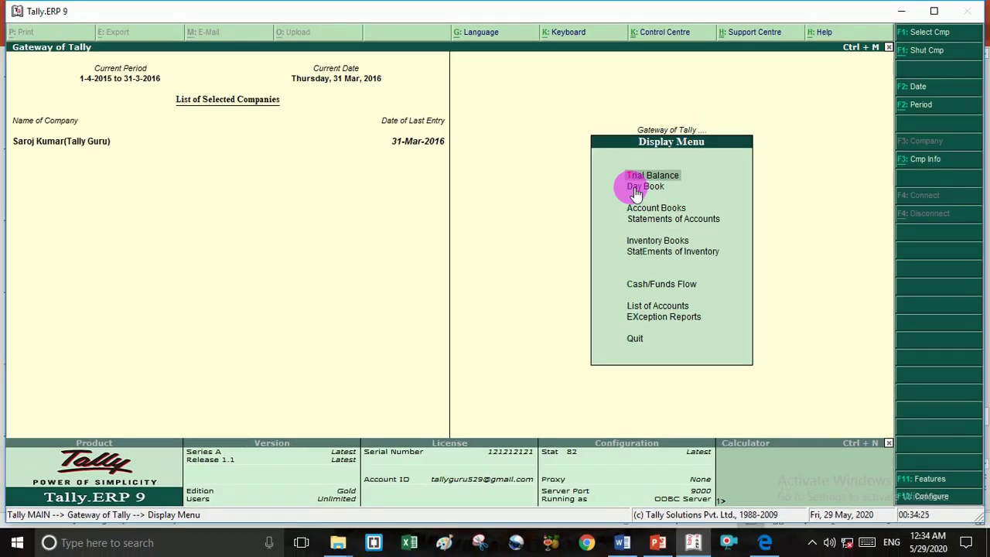
{"action": "key", "text": "Return"}
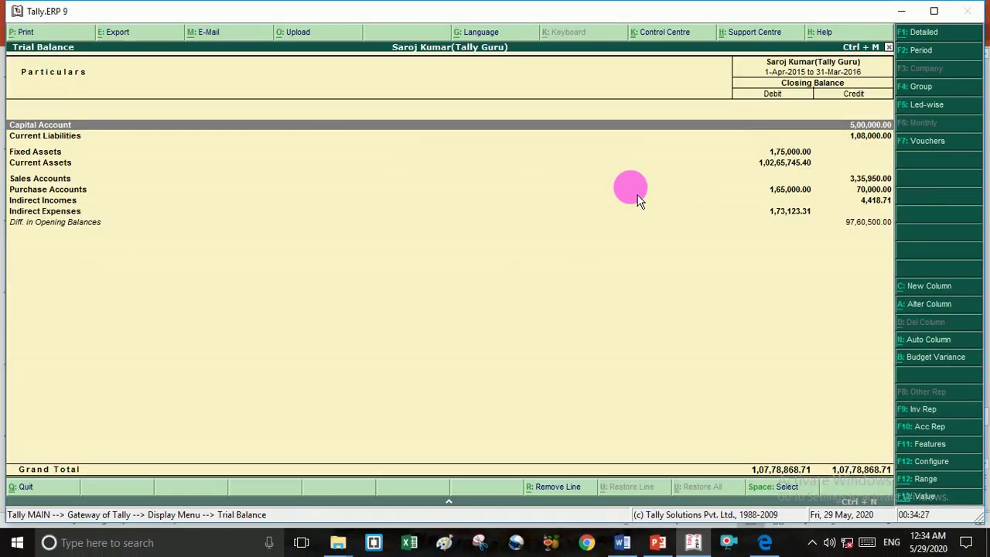
{"action": "key", "text": "Escape"}
Step: Open the Day Book and set its period from 1-4-2015 to 31-3-2016
{"action": "key", "text": "Down"}
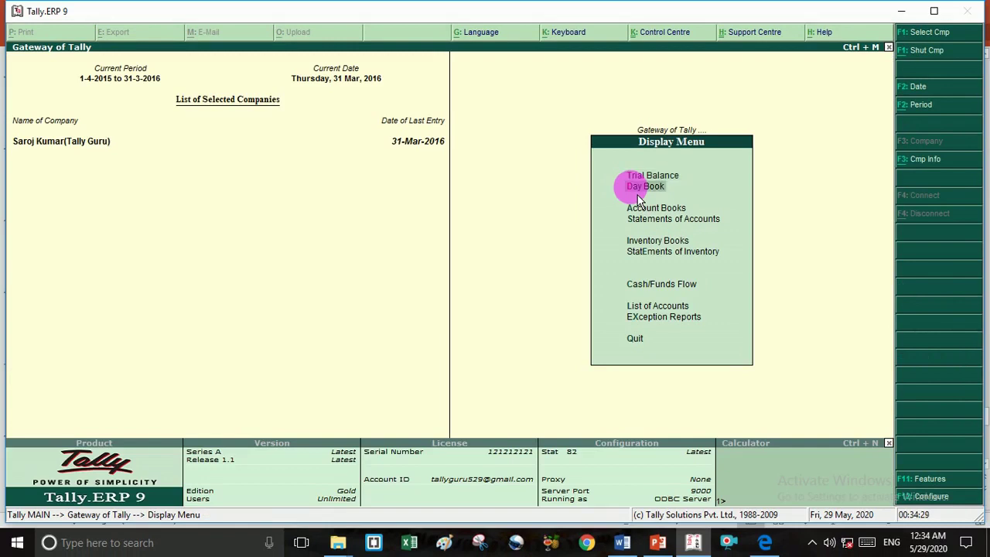
{"action": "key", "text": "Return"}
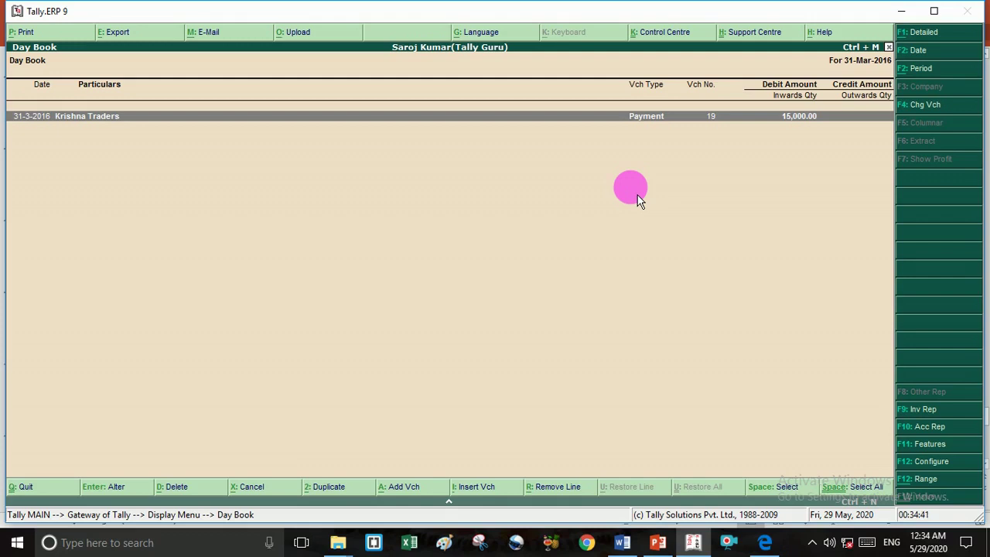
{"action": "key", "text": "alt+F2"}
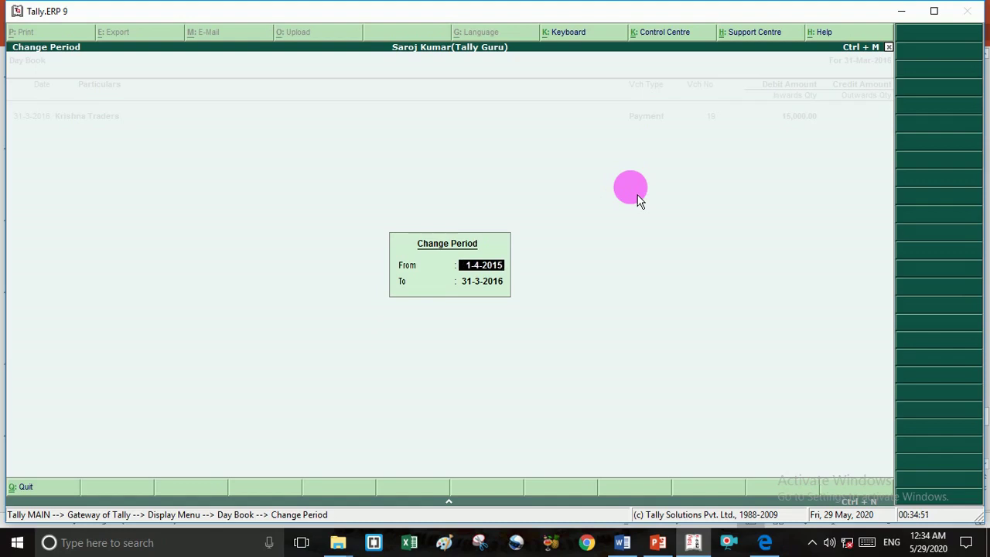
{"action": "key", "text": "Return"}
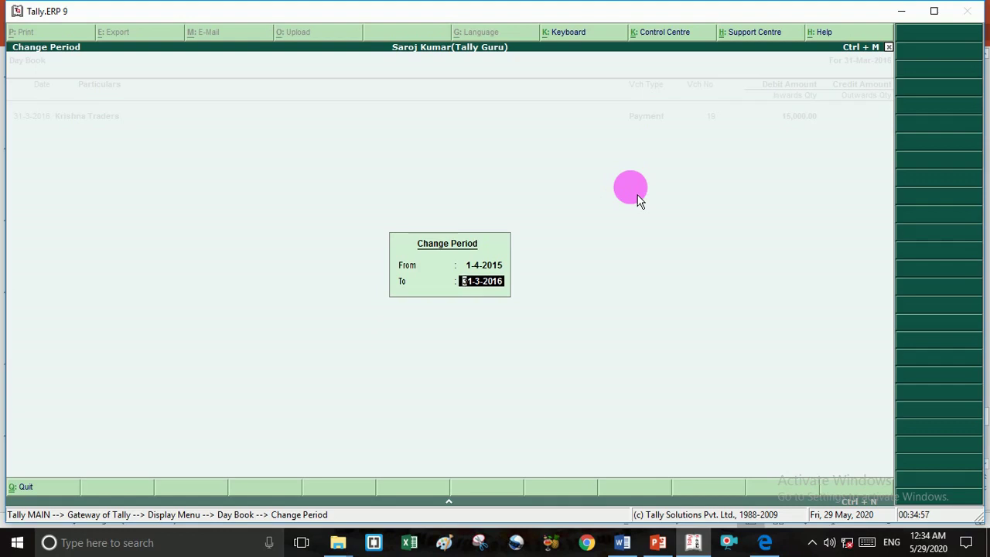
{"action": "key", "text": "Return"}
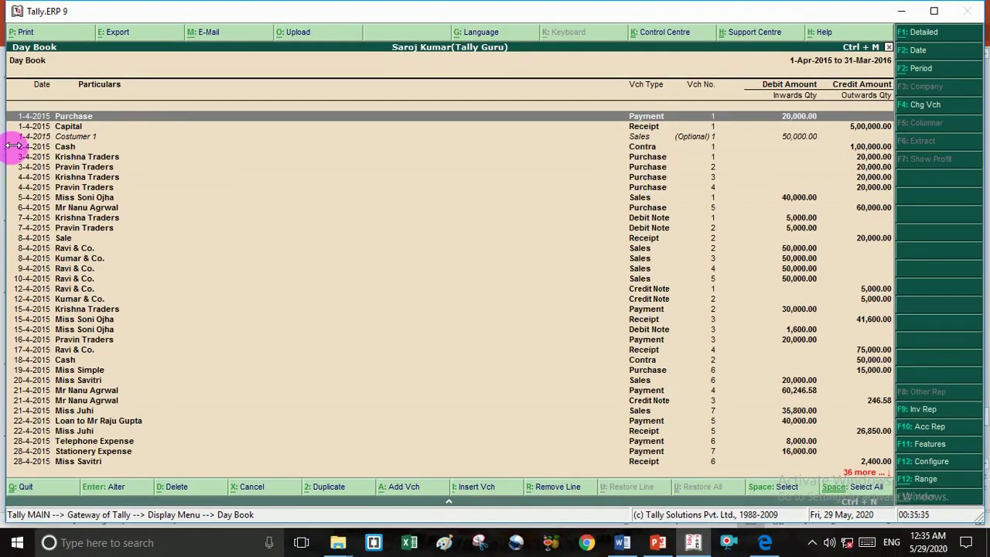
Step: Look through the Day Book vouchers dated from 1-4-2015 to 21-4-2015
{"action": "key", "text": "Down"}
{"action": "key", "text": "Down"}
{"action": "key", "text": "Down"}
{"action": "key", "text": "Down"}
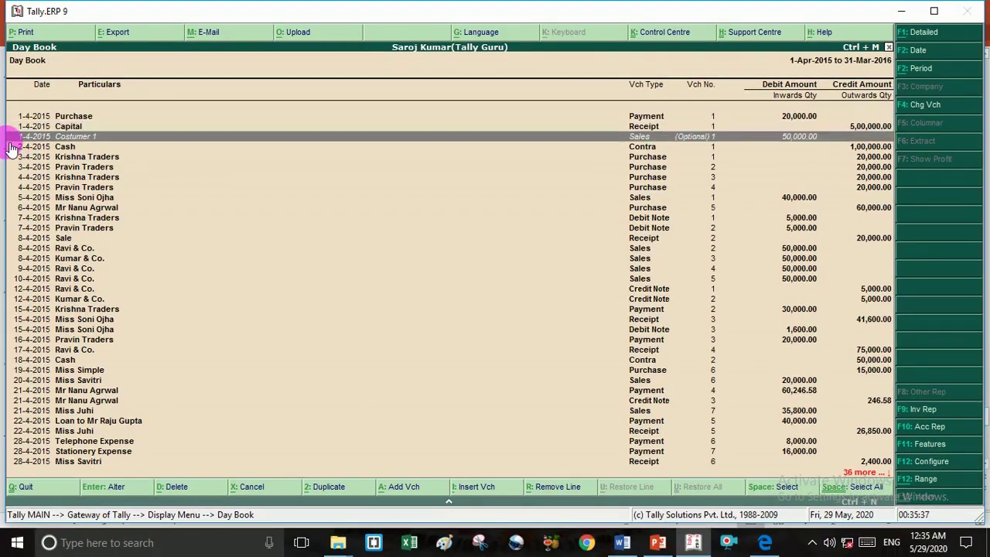
{"action": "key", "text": "Down"}
{"action": "key", "text": "Down"}
{"action": "key", "text": "Down"}
{"action": "key", "text": "Down"}
{"action": "key", "text": "Down"}
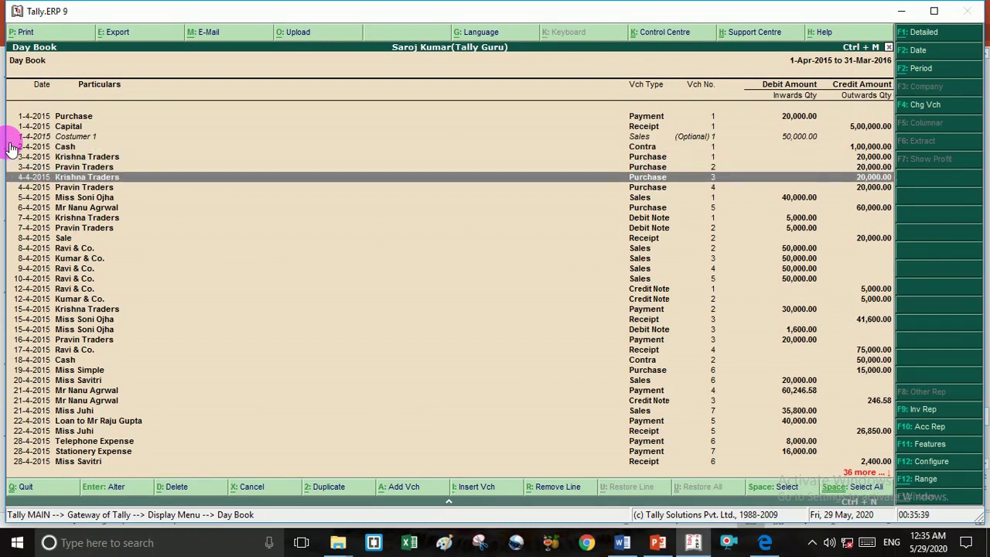
{"action": "key", "text": "Down"}
{"action": "key", "text": "Down"}
{"action": "key", "text": "Down"}
{"action": "key", "text": "Down"}
{"action": "key", "text": "Down"}
{"action": "key", "text": "Down"}
{"action": "key", "text": "Down"}
{"action": "key", "text": "Down"}
{"action": "key", "text": "Down"}
{"action": "key", "text": "Down"}
{"action": "key", "text": "Down"}
{"action": "key", "text": "Down"}
{"action": "key", "text": "Down"}
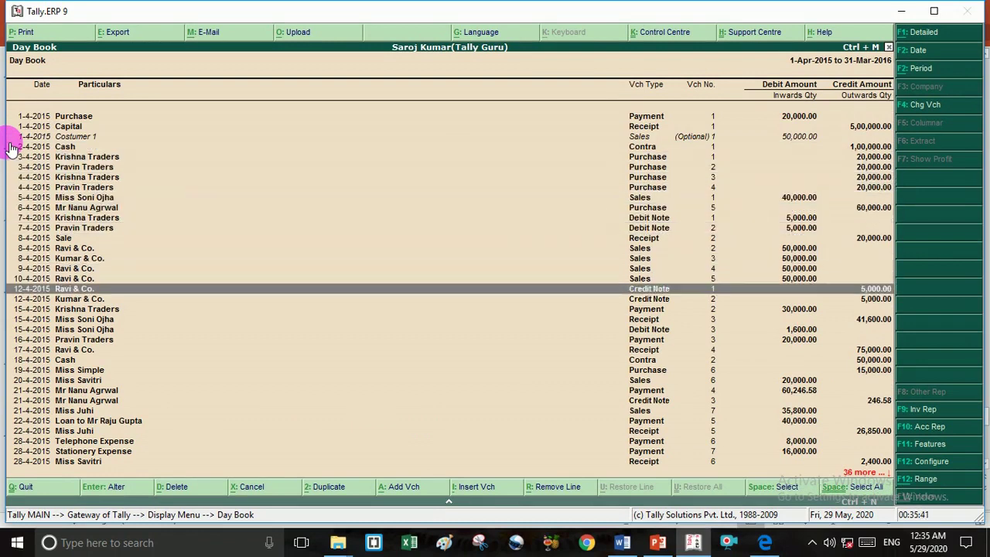
{"action": "key", "text": "Down"}
{"action": "key", "text": "Down"}
{"action": "key", "text": "Down"}
{"action": "key", "text": "Down"}
{"action": "key", "text": "Down"}
{"action": "key", "text": "Down"}
{"action": "key", "text": "Down"}
{"action": "key", "text": "Down"}
{"action": "key", "text": "Down"}
{"action": "key", "text": "Down"}
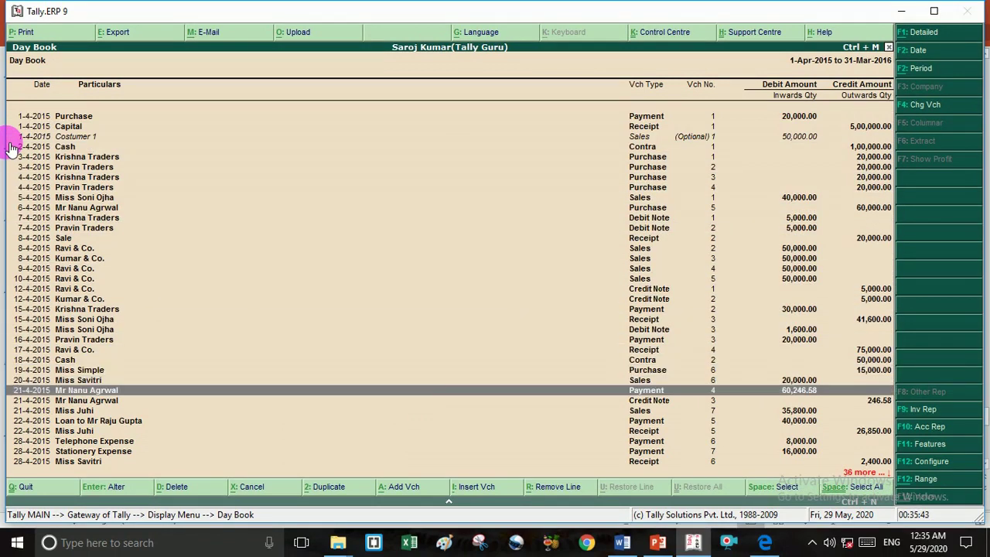
{"action": "key", "text": "Down"}
Step: Go back to Debit Note No. 3 dated 15-4-2015, open it to view its details, and quit without altering it
{"action": "key", "text": "Up"}
{"action": "key", "text": "Up"}
{"action": "key", "text": "Up"}
{"action": "key", "text": "Up"}
{"action": "key", "text": "Up"}
{"action": "key", "text": "Up"}
{"action": "key", "text": "Up"}
{"action": "key", "text": "Up"}
{"action": "key", "text": "Up"}
{"action": "key", "text": "Up"}
{"action": "key", "text": "Up"}
{"action": "key", "text": "Up"}
{"action": "key", "text": "Up"}
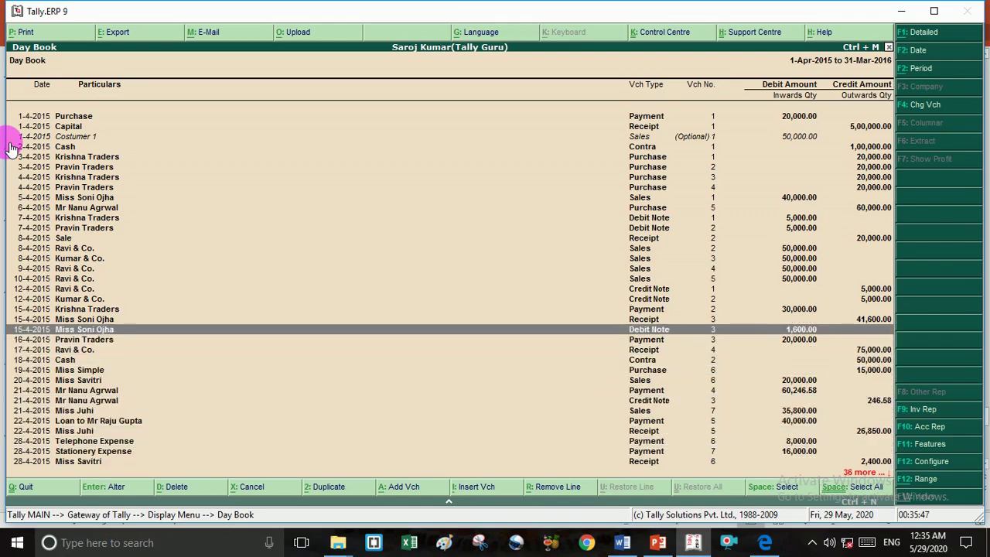
{"action": "key", "text": "Return"}
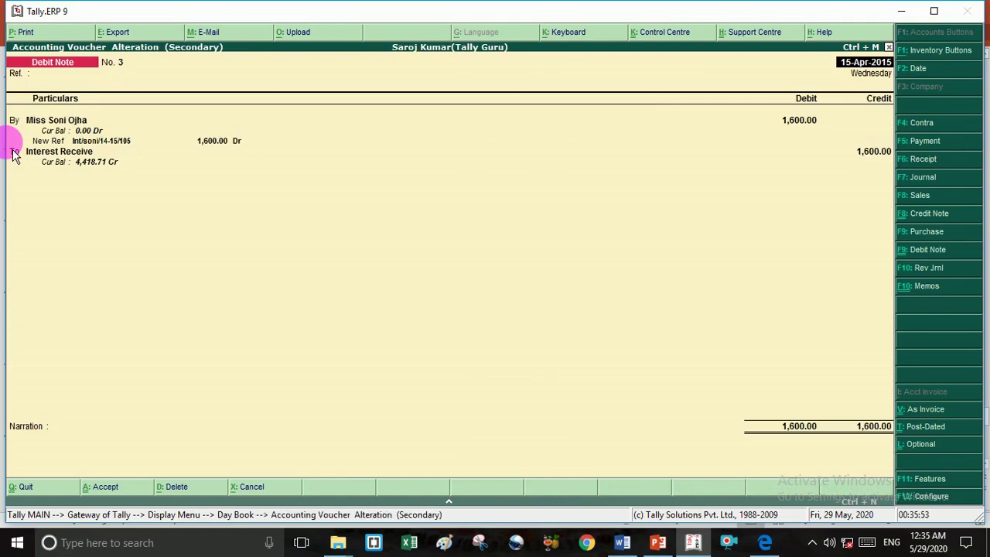
{"action": "key", "text": "Escape"}
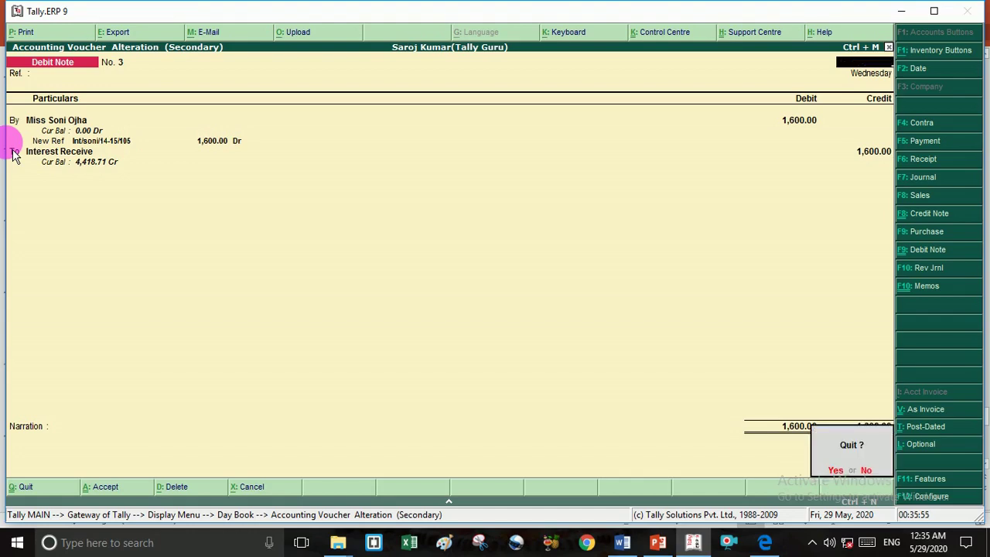
{"action": "key", "text": "Return"}
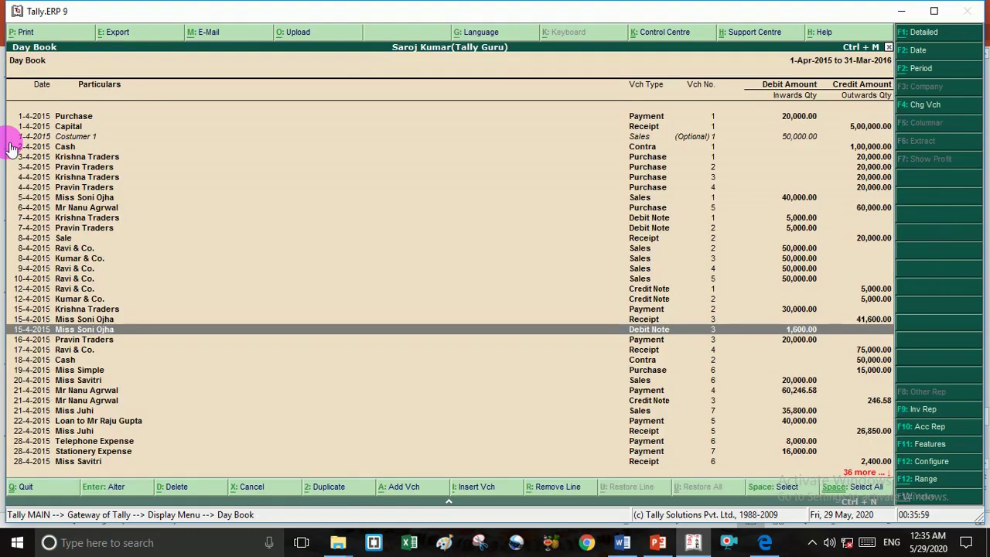
Step: Look through the Day Book vouchers dated from 15-4-2015 to 8-8-2015
{"action": "key", "text": "Down"}
{"action": "key", "text": "Down"}
{"action": "key", "text": "Down"}
{"action": "key", "text": "Down"}
{"action": "key", "text": "Down"}
{"action": "key", "text": "Down"}
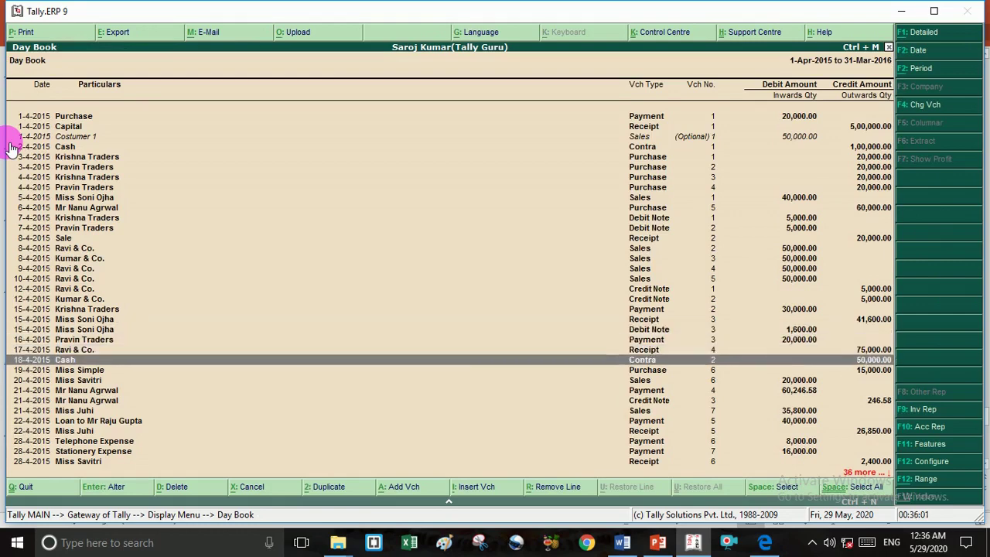
{"action": "key", "text": "Down"}
{"action": "key", "text": "Down"}
{"action": "key", "text": "Down"}
{"action": "key", "text": "Down"}
{"action": "key", "text": "Down"}
{"action": "key", "text": "Down"}
{"action": "key", "text": "Down"}
{"action": "key", "text": "Down"}
{"action": "key", "text": "Down"}
{"action": "key", "text": "Down"}
{"action": "key", "text": "Down"}
{"action": "key", "text": "Down"}
{"action": "key", "text": "Down"}
{"action": "key", "text": "Down"}
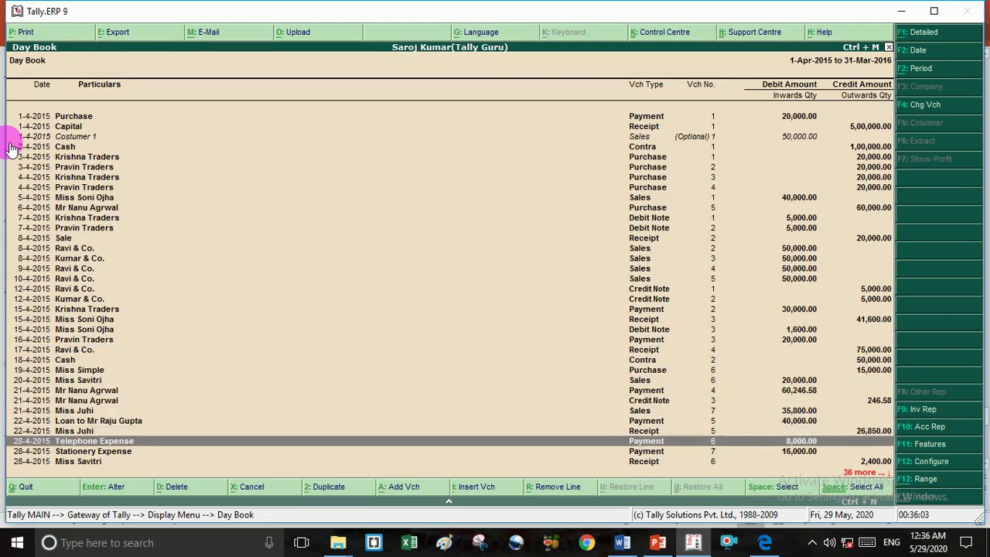
{"action": "key", "text": "Down"}
{"action": "key", "text": "Down"}
{"action": "key", "text": "Down"}
{"action": "key", "text": "Down"}
{"action": "key", "text": "Down"}
{"action": "key", "text": "Down"}
{"action": "key", "text": "Down"}
{"action": "key", "text": "Down"}
{"action": "key", "text": "Down"}
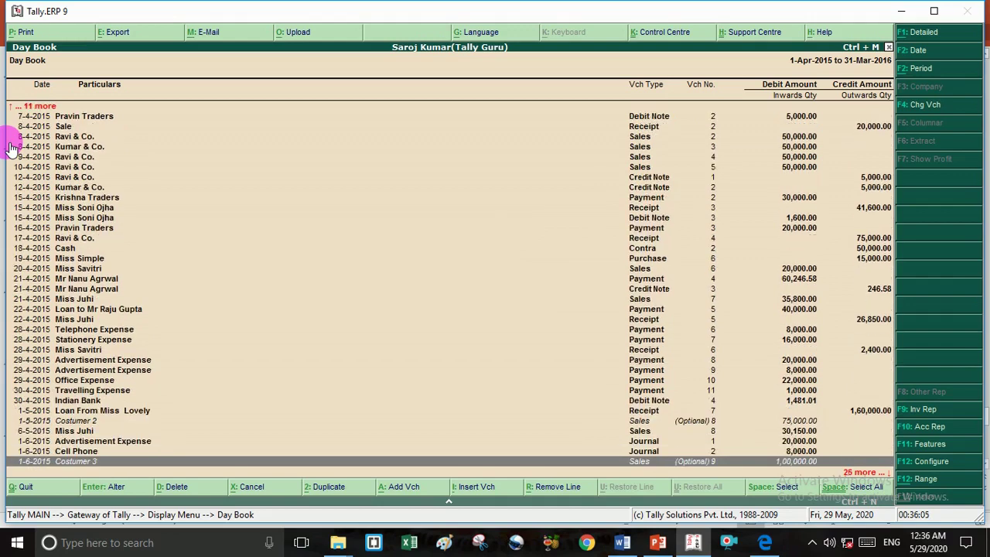
{"action": "key", "text": "Down"}
{"action": "key", "text": "Down"}
Step: Go back through the Day Book to the last April voucher, Debit Note No. 4 dated 30-4-2015
{"action": "key", "text": "Up"}
{"action": "key", "text": "Up"}
{"action": "key", "text": "Up"}
{"action": "key", "text": "Up"}
{"action": "key", "text": "Up"}
{"action": "key", "text": "Up"}
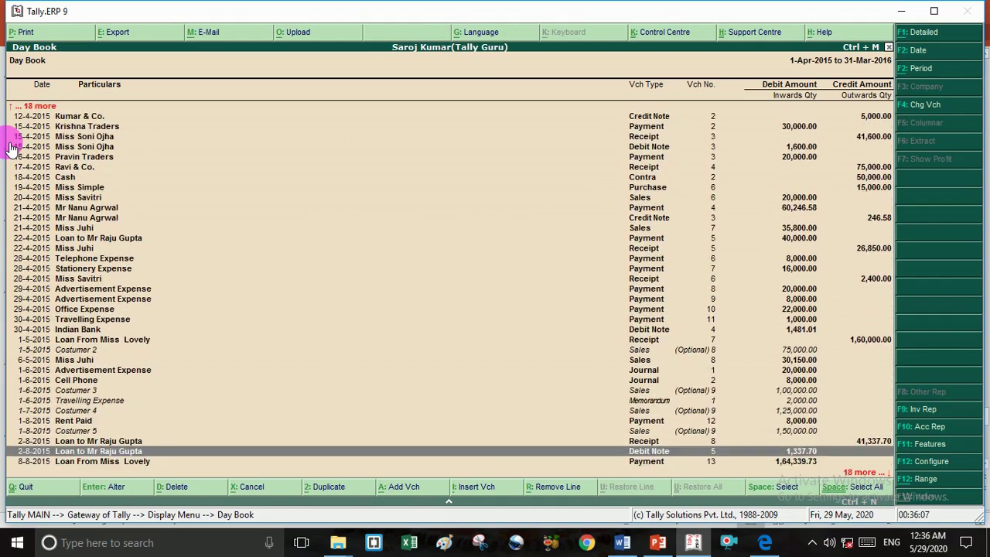
{"action": "key", "text": "Up"}
{"action": "key", "text": "Up"}
{"action": "key", "text": "Up"}
{"action": "key", "text": "Up"}
{"action": "key", "text": "Up"}
{"action": "key", "text": "Up"}
{"action": "key", "text": "Up"}
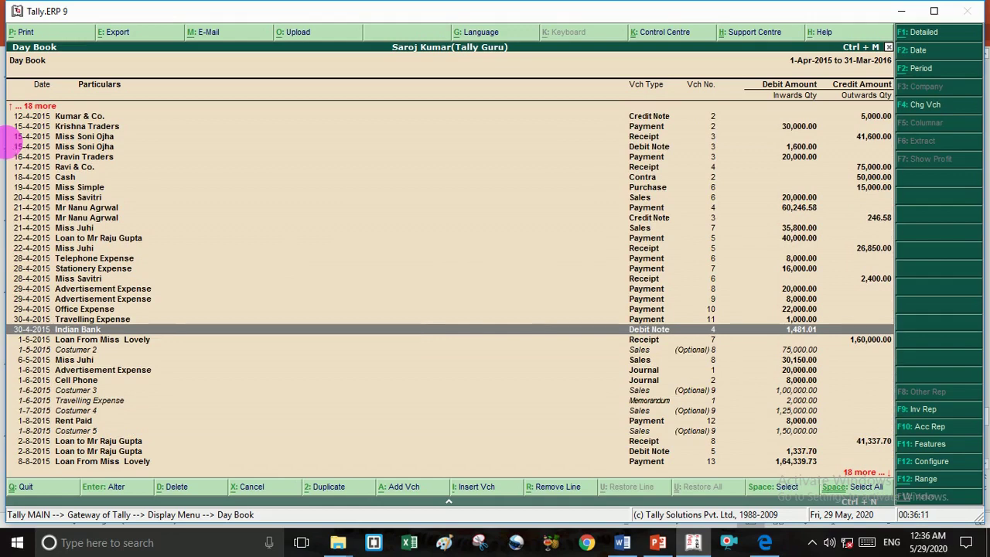
Step: Look through the Day Book vouchers dated from 1-5-2015 to 1-11-2015
{"action": "key", "text": "Down"}
{"action": "key", "text": "Down"}
{"action": "key", "text": "Down"}
{"action": "key", "text": "Down"}
{"action": "key", "text": "Down"}
{"action": "key", "text": "Down"}
{"action": "key", "text": "Down"}
{"action": "key", "text": "Down"}
{"action": "key", "text": "Down"}
{"action": "key", "text": "Down"}
{"action": "key", "text": "Down"}
{"action": "key", "text": "Down"}
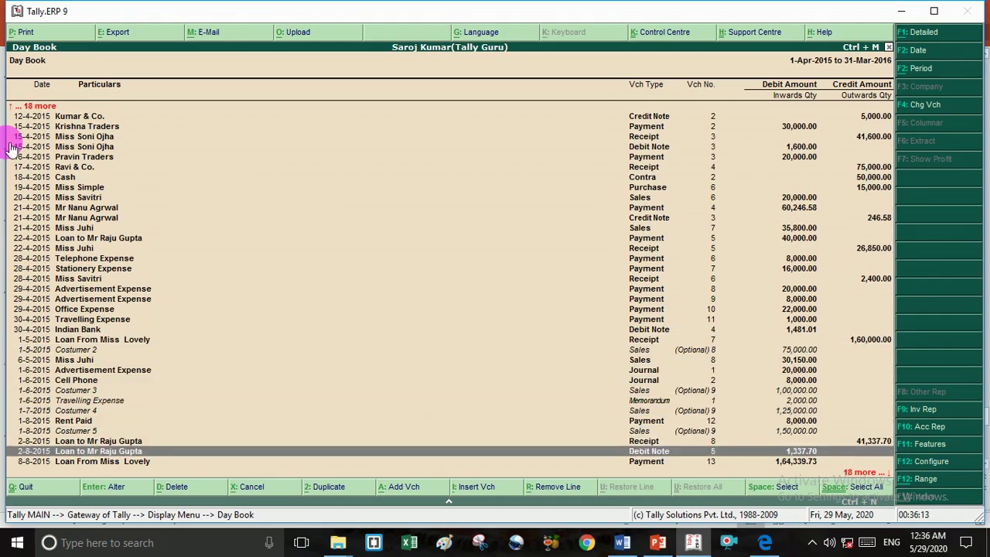
{"action": "key", "text": "Down"}
{"action": "key", "text": "Down"}
{"action": "key", "text": "Down"}
{"action": "key", "text": "Down"}
{"action": "key", "text": "Down"}
{"action": "key", "text": "Down"}
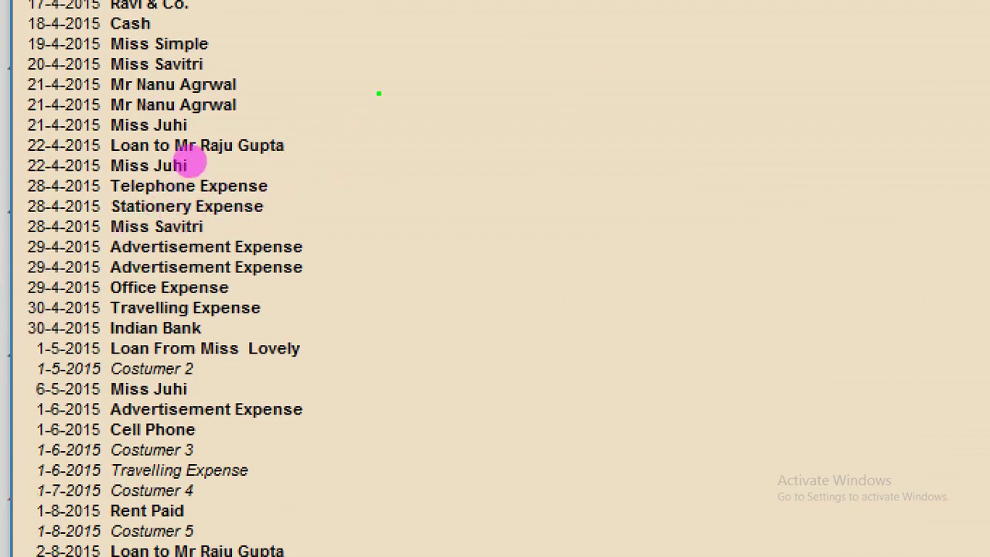
{"action": "mouse_move", "coordinate": [11, 175]}
{"action": "left_mouse_down"}
{"action": "mouse_move", "coordinate": [13, 283]}
{"action": "mouse_move", "coordinate": [22, 292]}
{"action": "mouse_move", "coordinate": [10, 324]}
{"action": "left_mouse_up"}
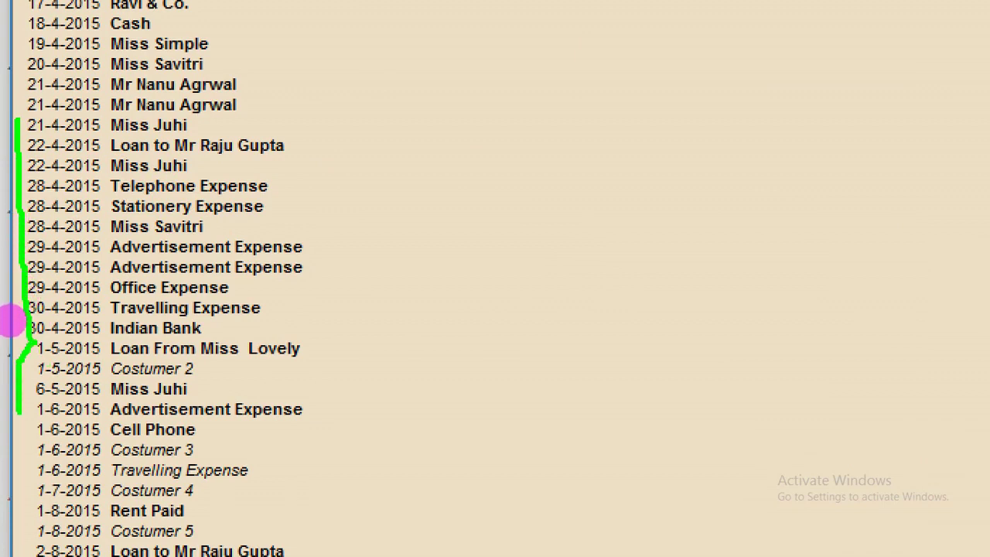
{"action": "left_click_drag", "start_coordinate": [19, 288], "coordinate": [23, 287]}
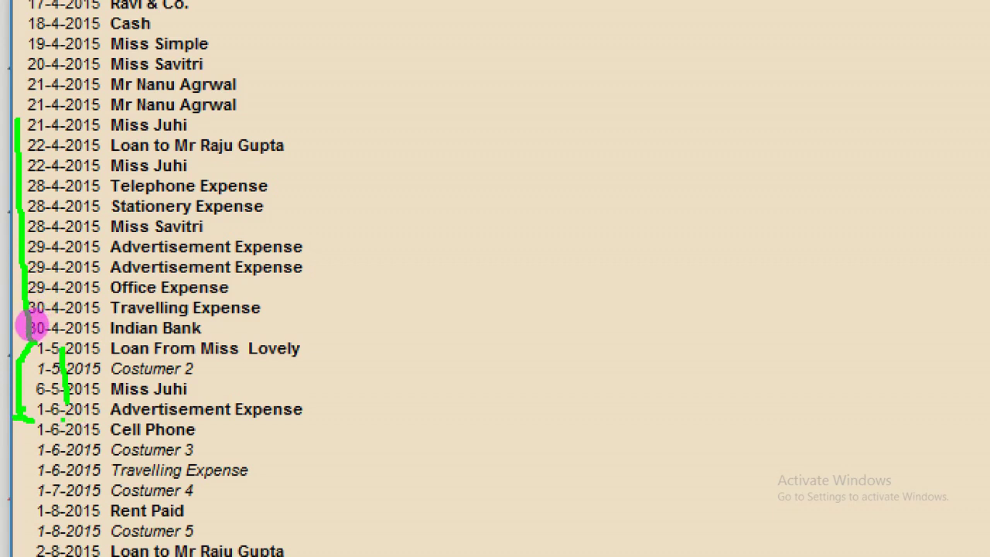
{"action": "left_click_drag", "start_coordinate": [29, 408], "coordinate": [30, 461]}
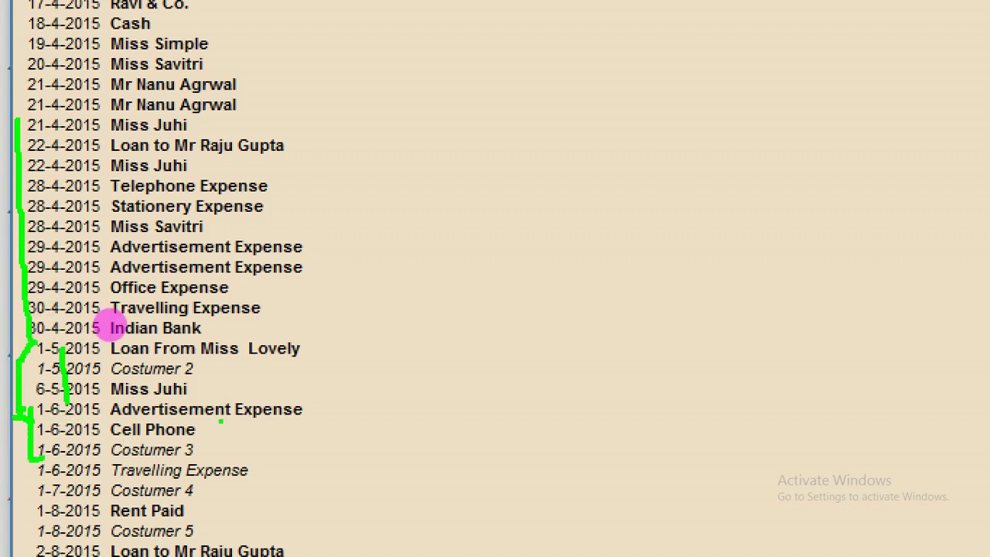
{"action": "key", "text": "Escape"}
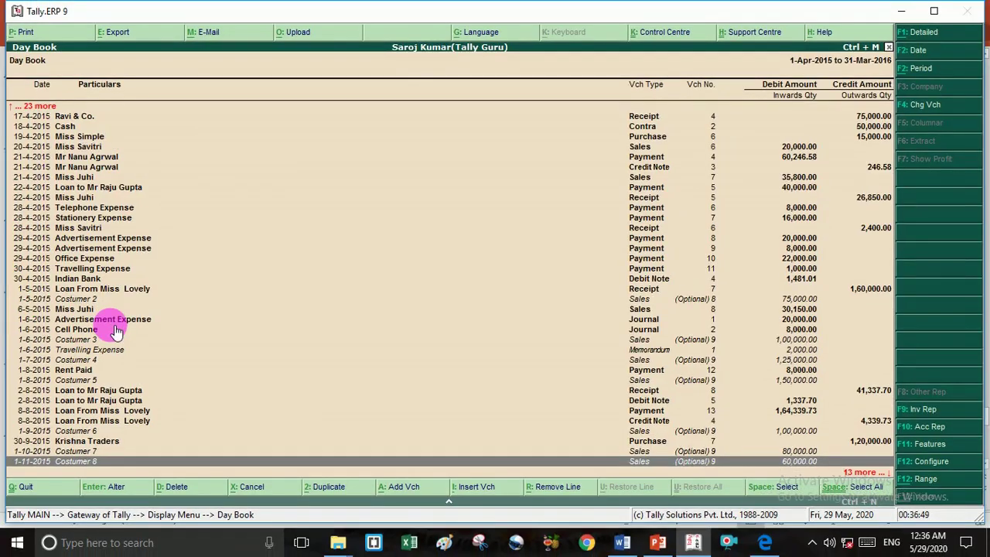
Step: Go to the last Day Book voucher, Payment No. 19 dated 31-3-2016, open it to view its details, and quit without altering it
{"action": "scroll", "coordinate": [114, 331], "scroll_direction": "down", "scroll_amount": 13}
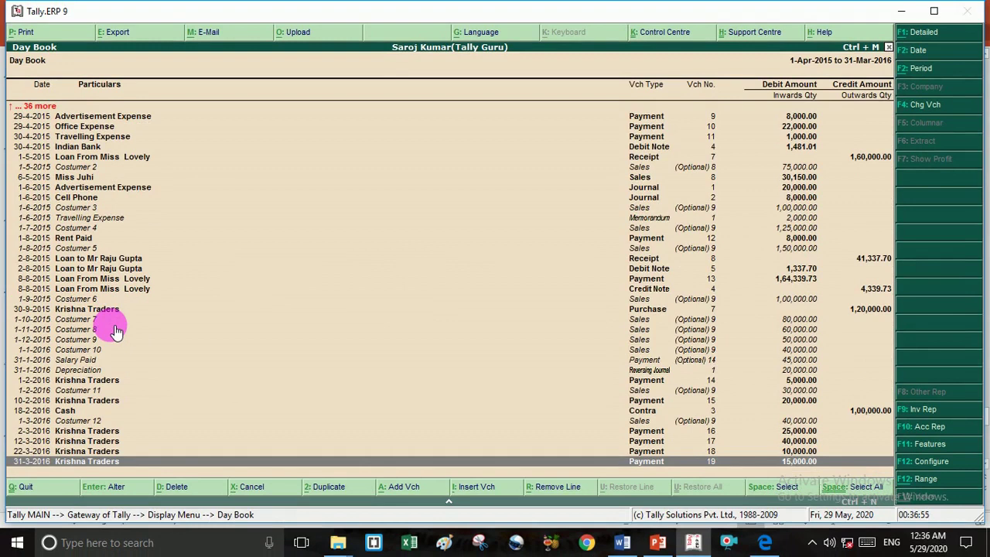
{"action": "key", "text": "ctrl+1"}
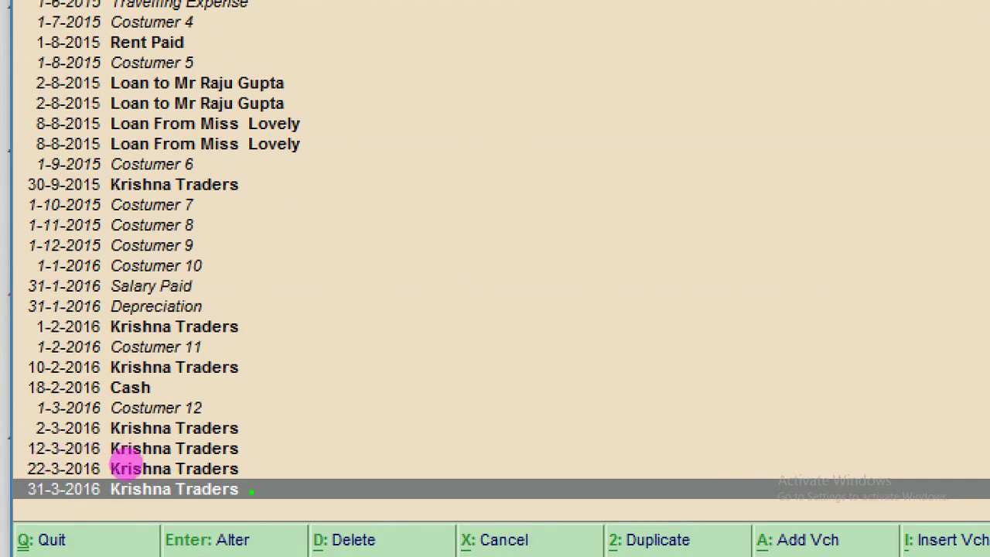
{"action": "left_click_drag", "start_coordinate": [251, 491], "coordinate": [525, 350]}
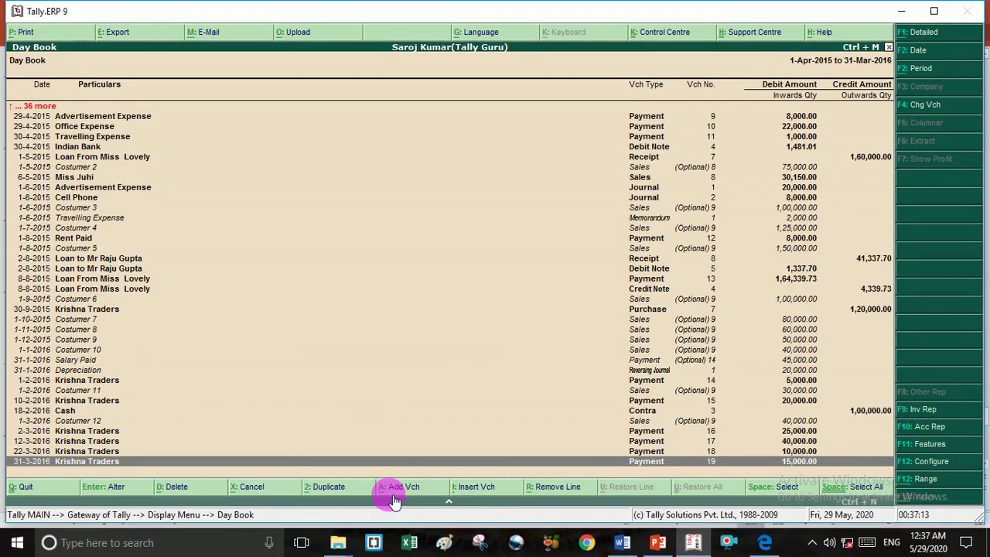
{"action": "key", "text": "Return"}
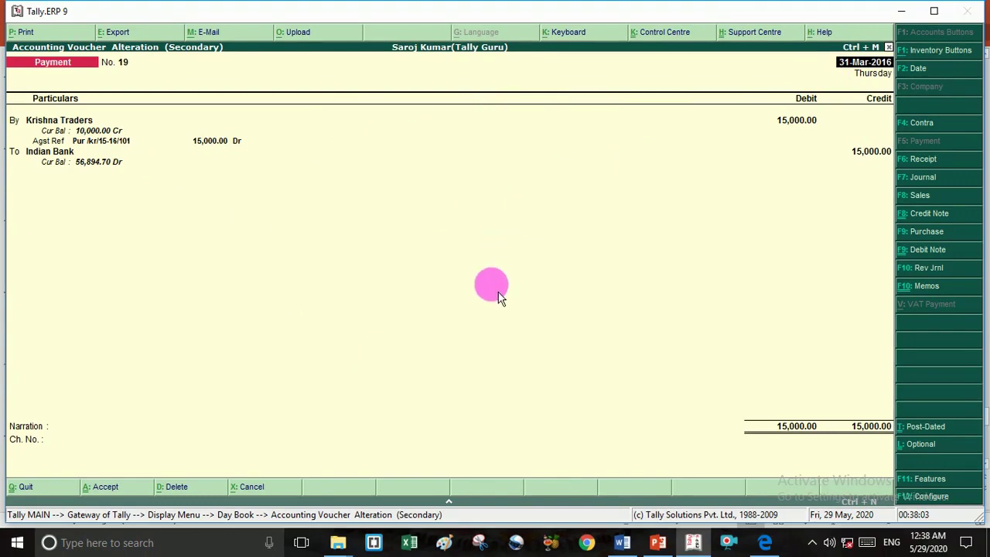
{"action": "key", "text": "Escape"}
{"action": "key", "text": "y"}
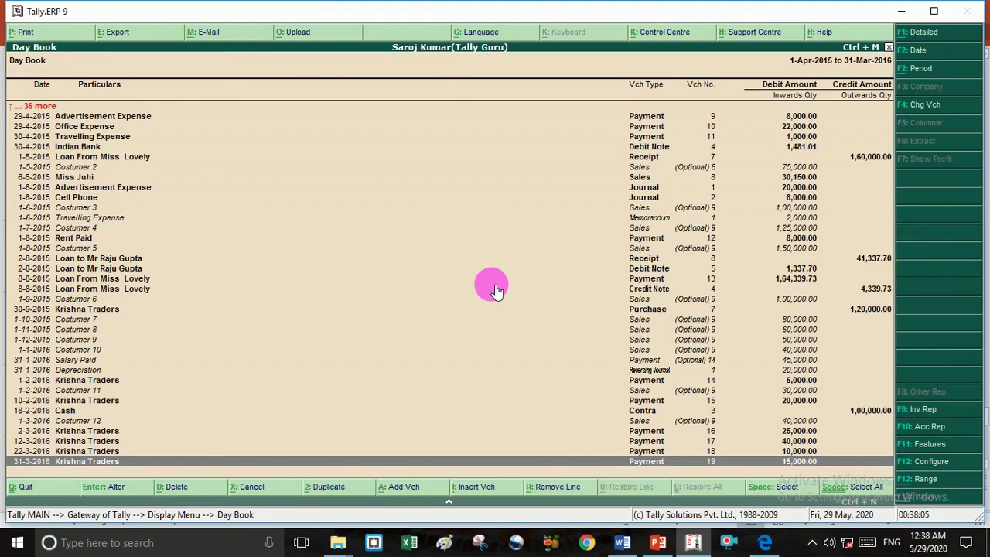
Step: Leave the Day Book and the Display reports, return to the Gateway of Tally, and decline to quit the program
{"action": "key", "text": "Escape"}
{"action": "key", "text": "Escape"}
{"action": "key", "text": "Escape"}
{"action": "key", "text": "n"}
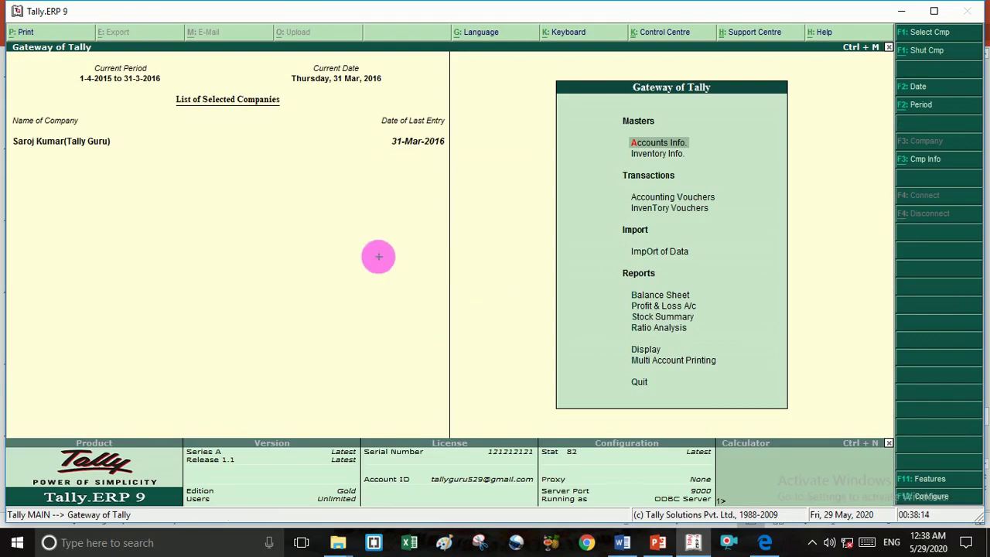
{"action": "mouse_move", "coordinate": [136, 213]}
{"action": "left_mouse_down"}
{"action": "mouse_move", "coordinate": [152, 247]}
{"action": "mouse_move", "coordinate": [188, 226]}
{"action": "mouse_move", "coordinate": [208, 249]}
{"action": "mouse_move", "coordinate": [227, 228]}
{"action": "mouse_move", "coordinate": [273, 232]}
{"action": "mouse_move", "coordinate": [298, 208]}
{"action": "mouse_move", "coordinate": [309, 236]}
{"action": "mouse_move", "coordinate": [331, 205]}
{"action": "mouse_move", "coordinate": [350, 229]}
{"action": "left_mouse_up"}
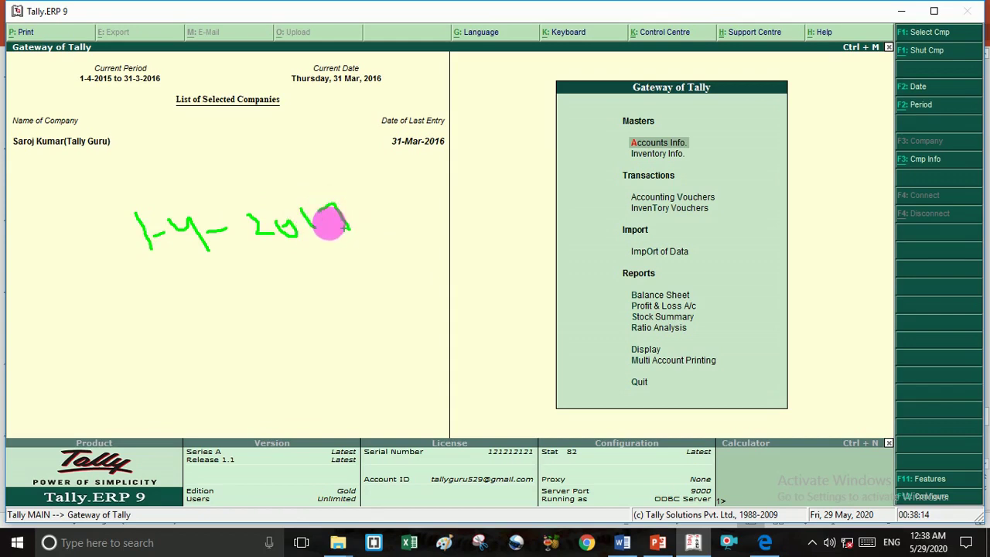
{"action": "mouse_move", "coordinate": [225, 190]}
{"action": "left_mouse_down"}
{"action": "mouse_move", "coordinate": [181, 191]}
{"action": "mouse_move", "coordinate": [113, 228]}
{"action": "mouse_move", "coordinate": [155, 281]}
{"action": "mouse_move", "coordinate": [280, 274]}
{"action": "mouse_move", "coordinate": [336, 228]}
{"action": "mouse_move", "coordinate": [342, 193]}
{"action": "mouse_move", "coordinate": [254, 170]}
{"action": "mouse_move", "coordinate": [217, 186]}
{"action": "left_mouse_up"}
{"action": "left_click_drag", "start_coordinate": [156, 323], "coordinate": [354, 262]}
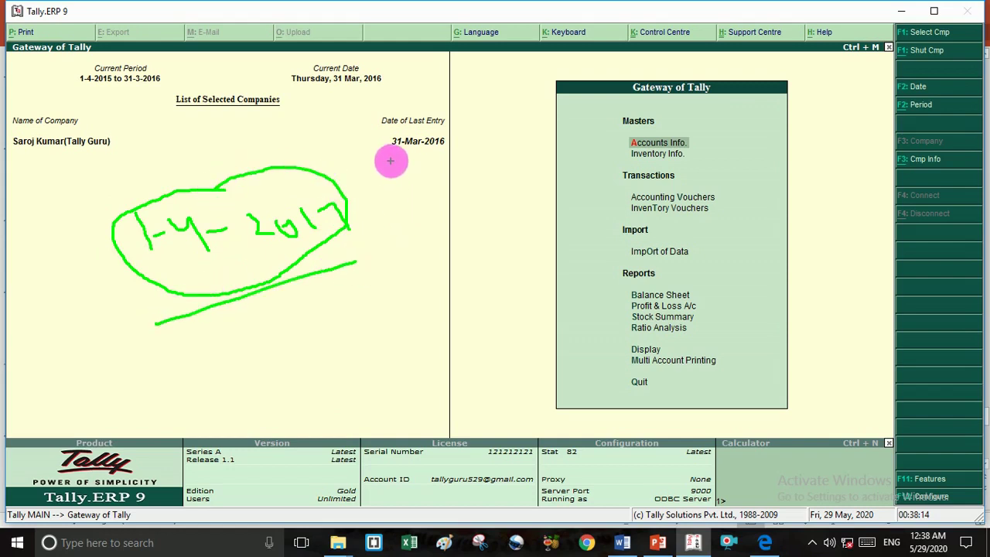
{"action": "left_click_drag", "start_coordinate": [392, 161], "coordinate": [444, 160]}
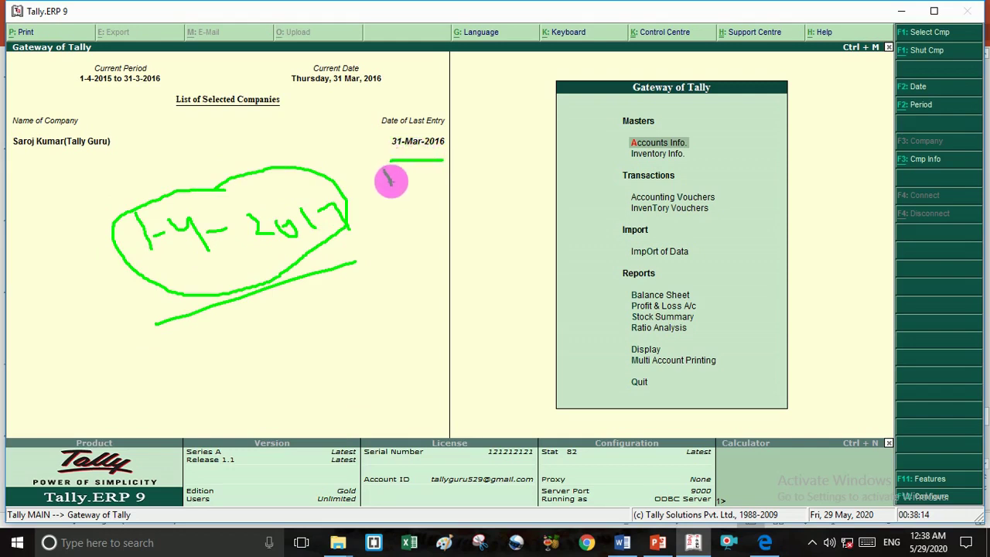
{"action": "mouse_move", "coordinate": [397, 177]}
{"action": "left_mouse_down"}
{"action": "mouse_move", "coordinate": [414, 172]}
{"action": "mouse_move", "coordinate": [417, 187]}
{"action": "mouse_move", "coordinate": [457, 181]}
{"action": "mouse_move", "coordinate": [425, 222]}
{"action": "left_mouse_up"}
{"action": "left_click_drag", "start_coordinate": [369, 260], "coordinate": [387, 267]}
{"action": "mouse_move", "coordinate": [392, 251]}
{"action": "left_mouse_down"}
{"action": "mouse_move", "coordinate": [402, 267]}
{"action": "mouse_move", "coordinate": [411, 252]}
{"action": "mouse_move", "coordinate": [438, 266]}
{"action": "mouse_move", "coordinate": [460, 242]}
{"action": "mouse_move", "coordinate": [503, 236]}
{"action": "left_mouse_up"}
{"action": "left_click_drag", "start_coordinate": [420, 270], "coordinate": [483, 244]}
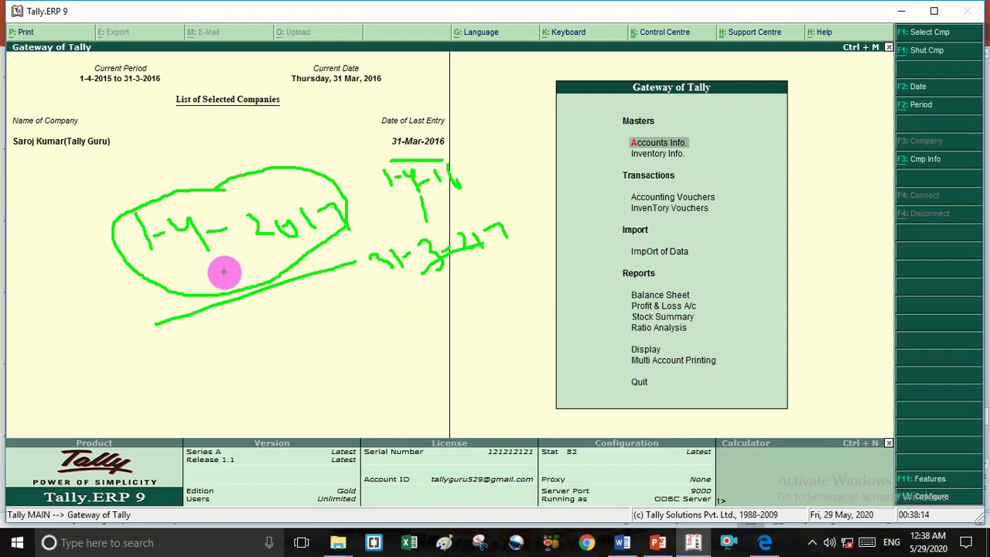
{"action": "key", "text": "Escape"}
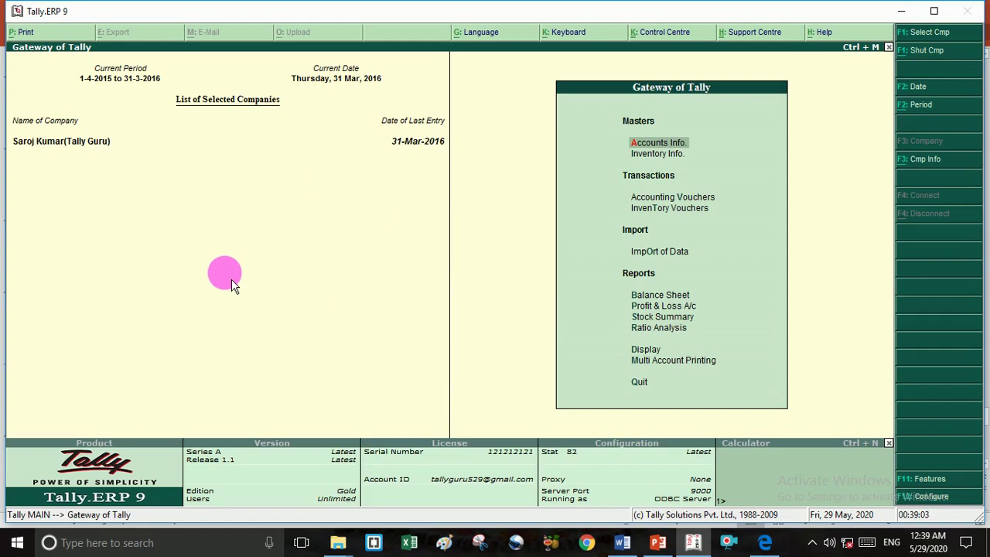
Step: Open the setting for the current date and cancel without changing it
{"action": "key", "text": "F2"}
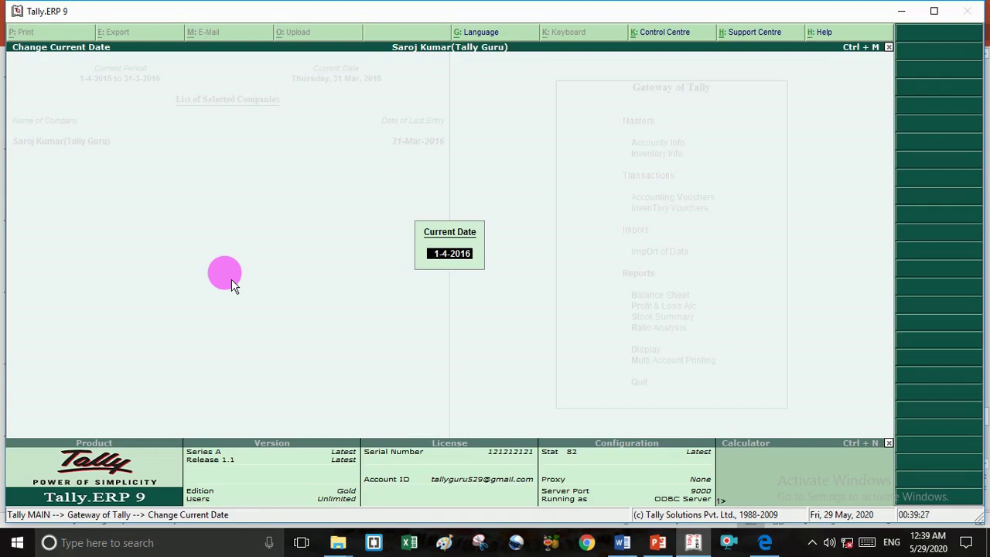
{"action": "key", "text": "Escape"}
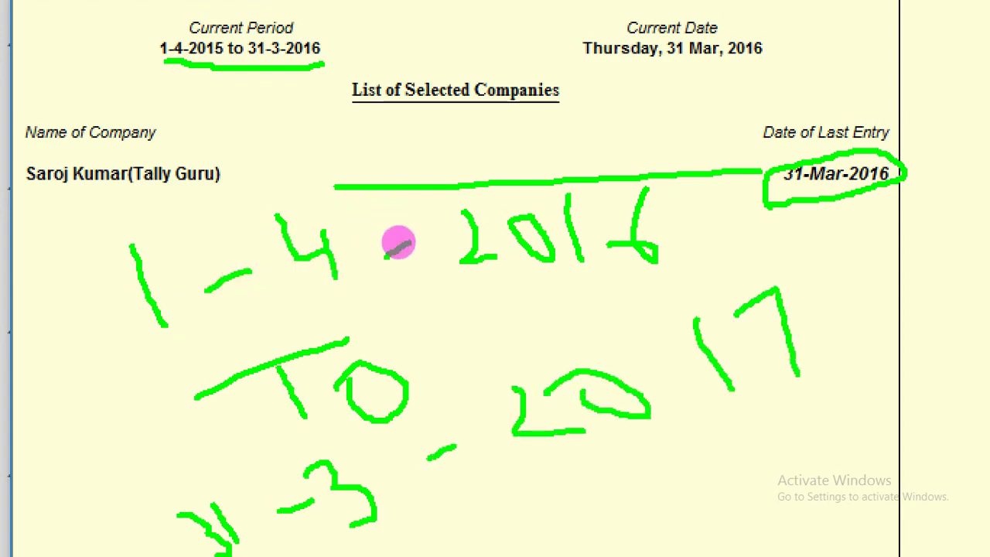
{"action": "mouse_move", "coordinate": [29, 183]}
{"action": "left_mouse_down"}
{"action": "mouse_move", "coordinate": [67, 313]}
{"action": "mouse_move", "coordinate": [172, 339]}
{"action": "mouse_move", "coordinate": [143, 384]}
{"action": "left_mouse_up"}
{"action": "left_click_drag", "start_coordinate": [118, 312], "coordinate": [184, 359]}
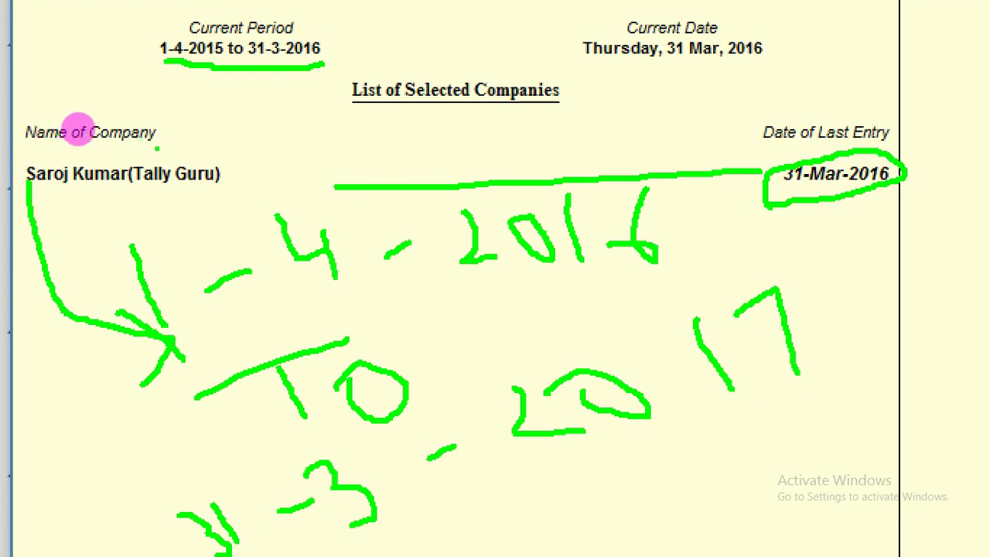